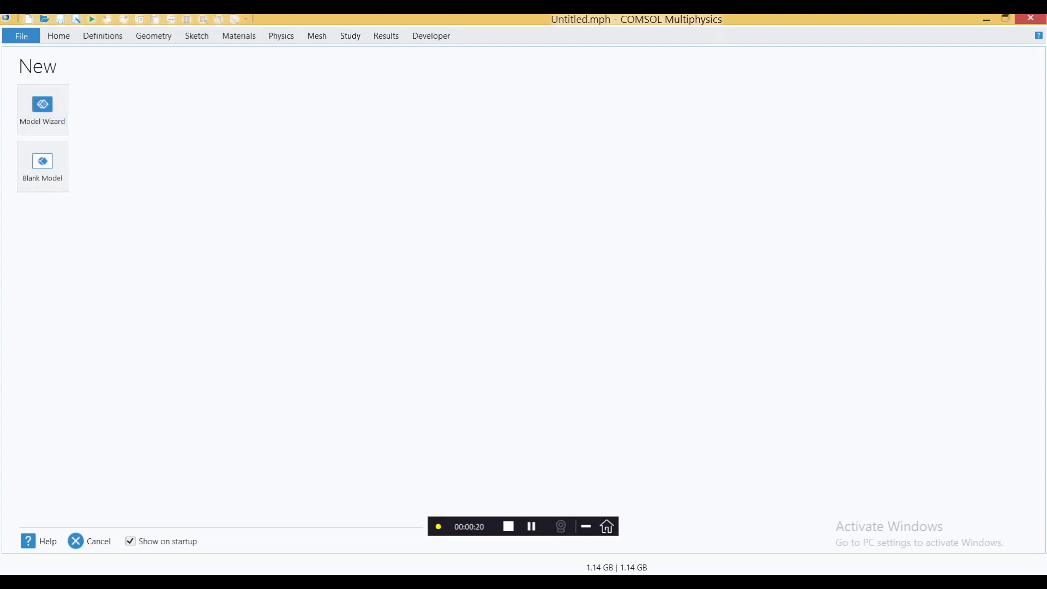
Start a 2D axisymmetric model with the Model Wizard and add the Secondary Current Distribution physics interface.
left_click(42, 109)
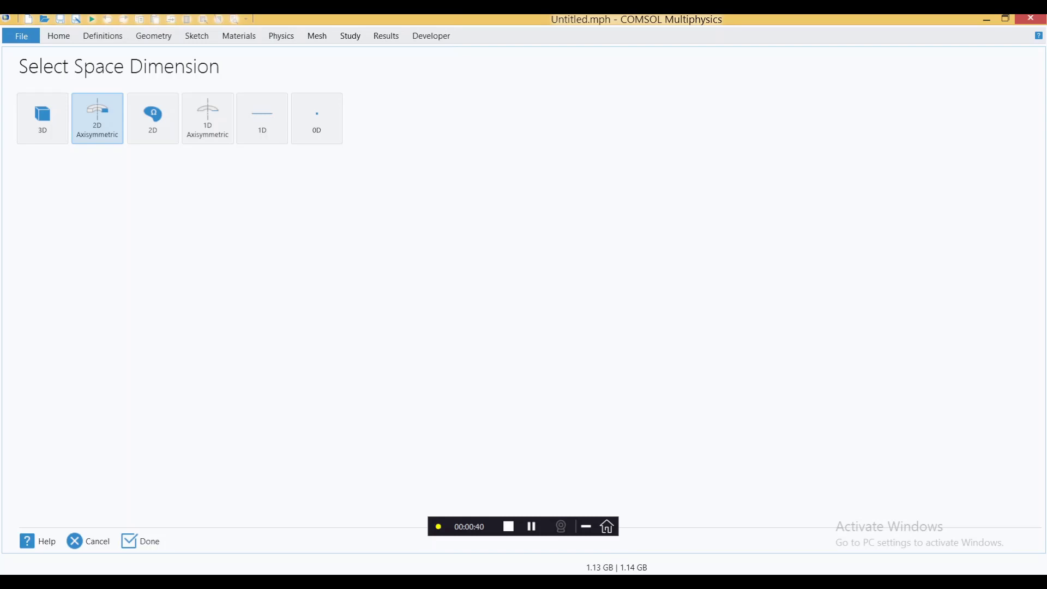
left_click(103, 103)
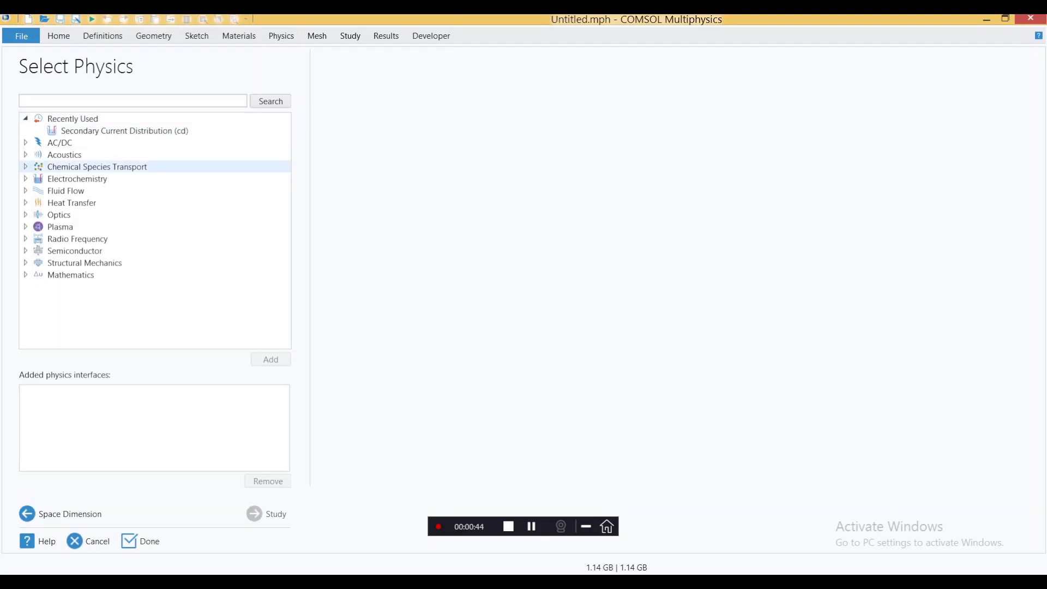
left_click(26, 179)
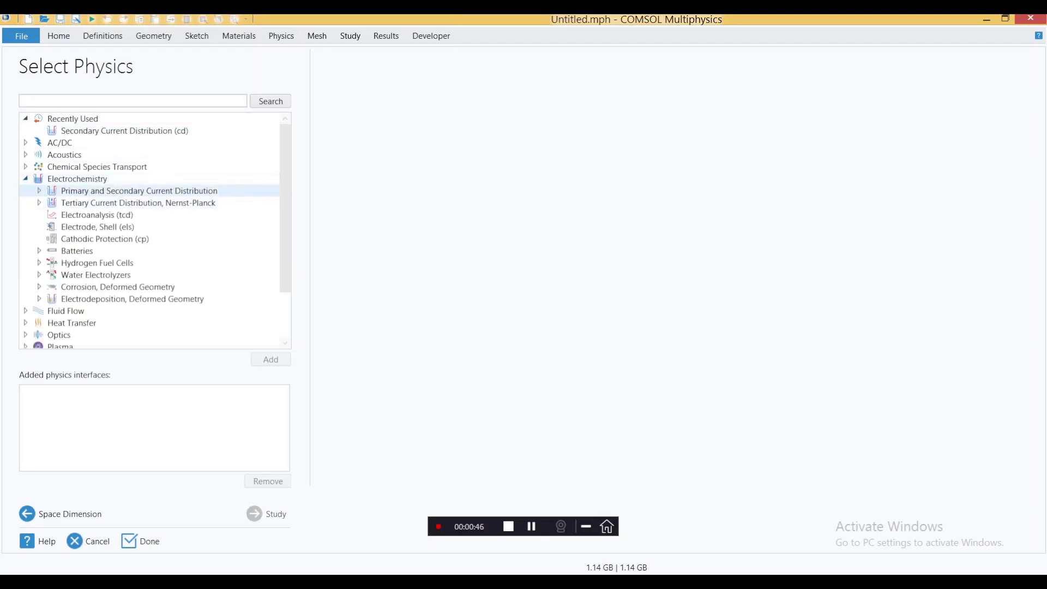
left_click(39, 190)
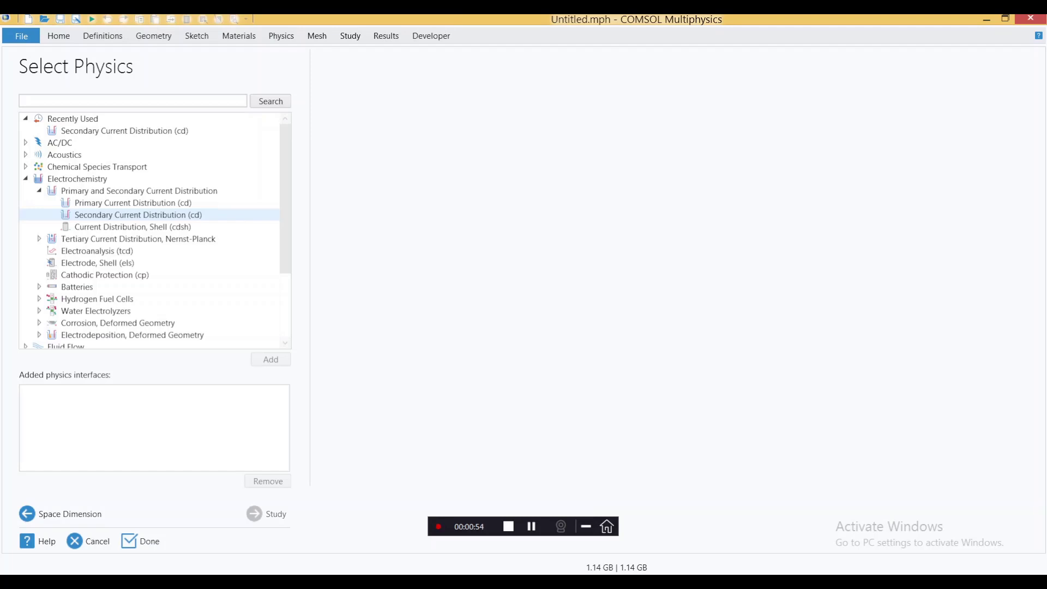
double_click(138, 215)
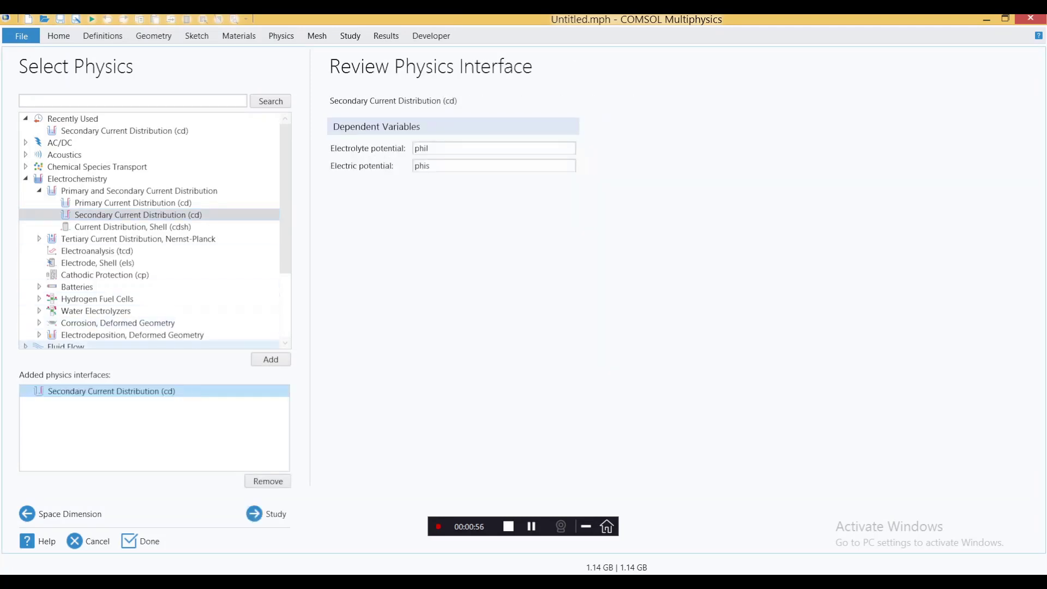
Review the interface's dependent variable names and finish the model setup with a Time Dependent study.
left_click(494, 148)
key("ctrl+a")
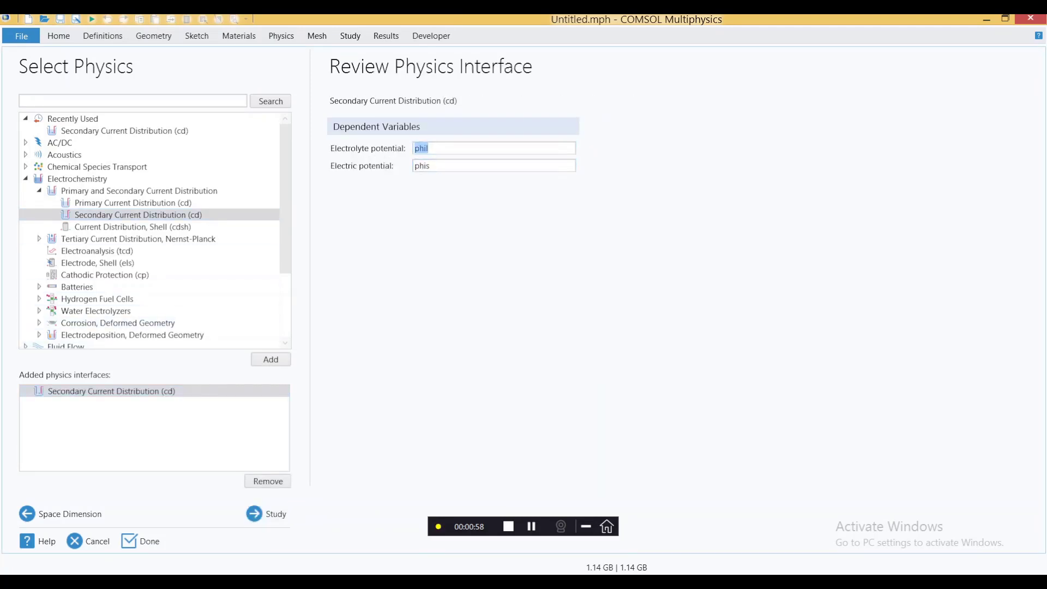
key("Tab")
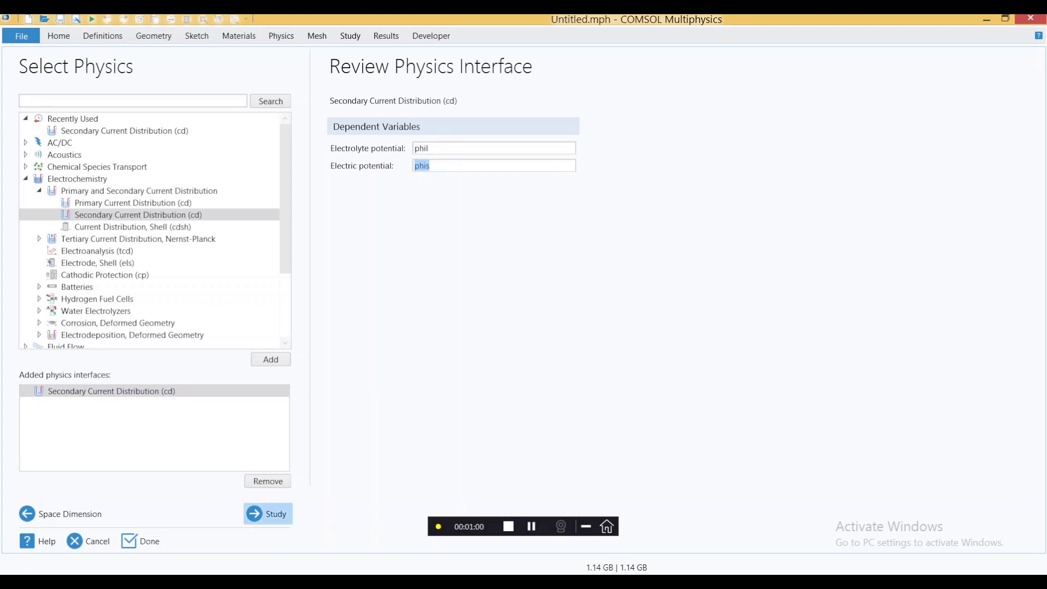
left_click(254, 514)
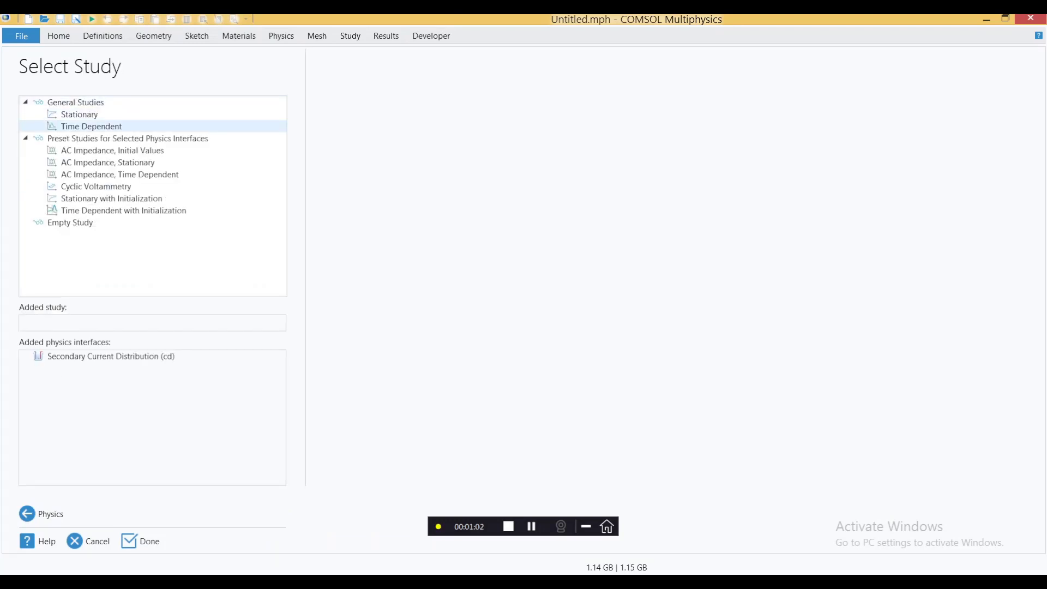
double_click(91, 126)
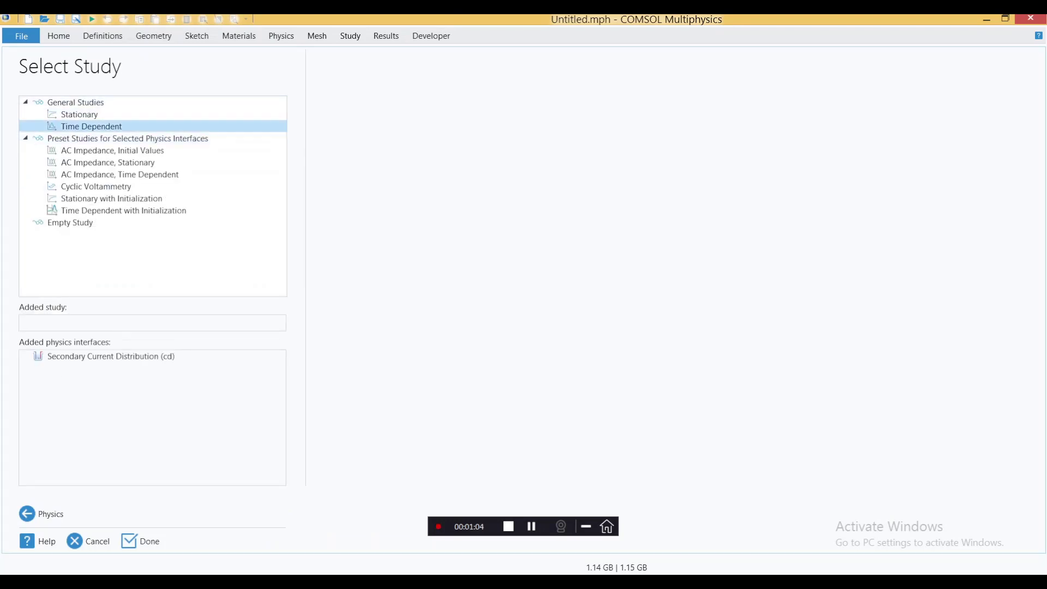
left_click(565, 351)
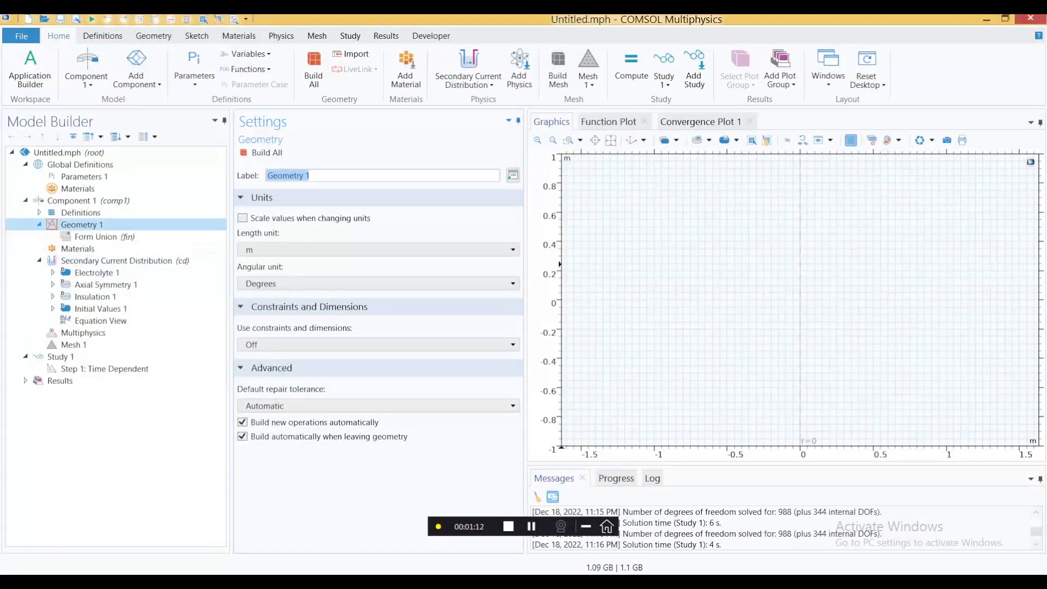
Add a rectangle to the geometry and set the geometry's length unit to mm.
right_click(60, 226)
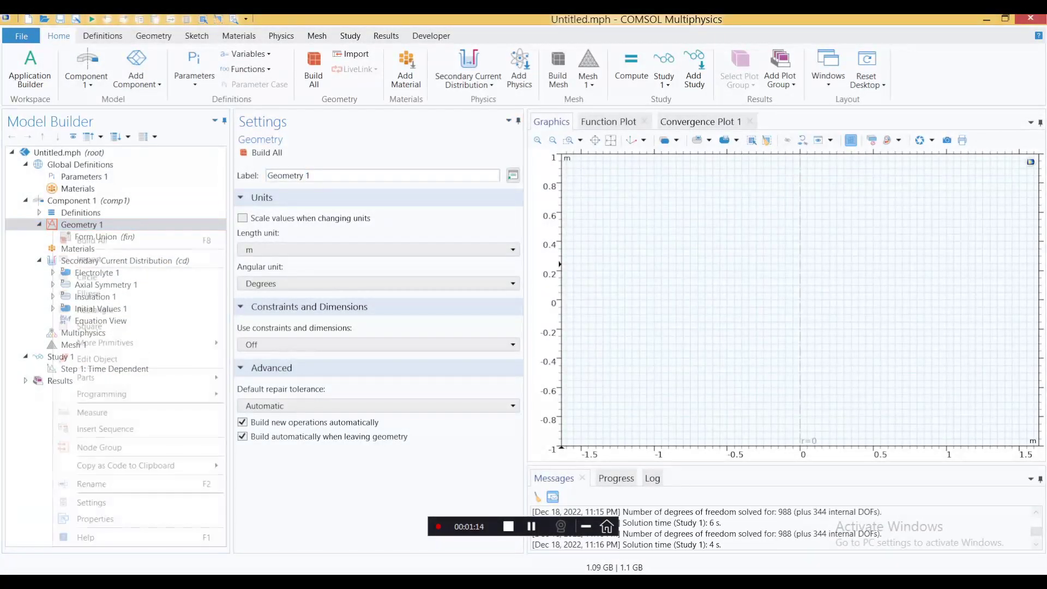
left_click(95, 310)
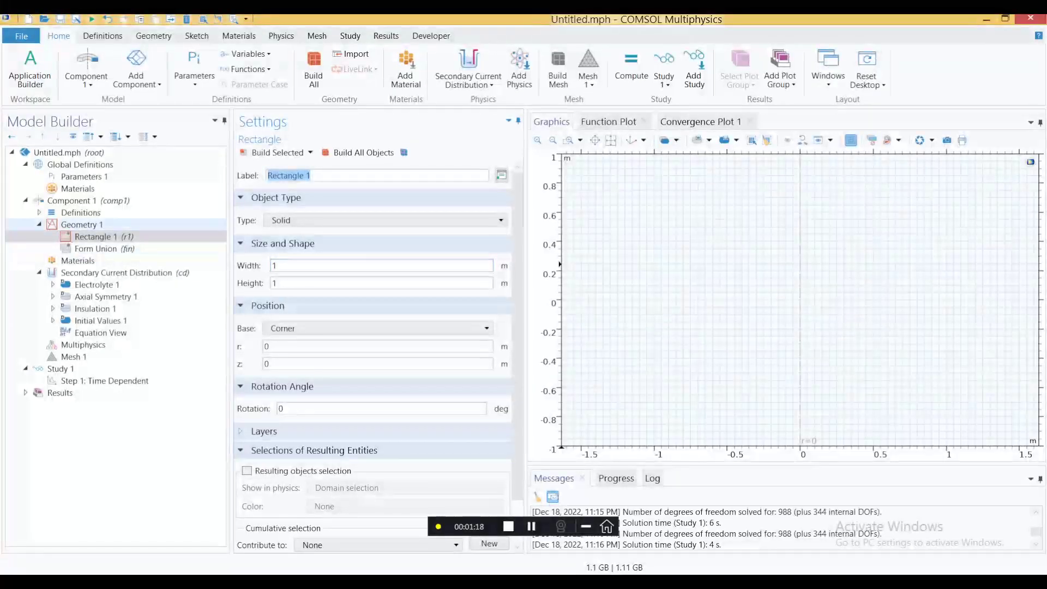
left_click(81, 225)
left_click(376, 250)
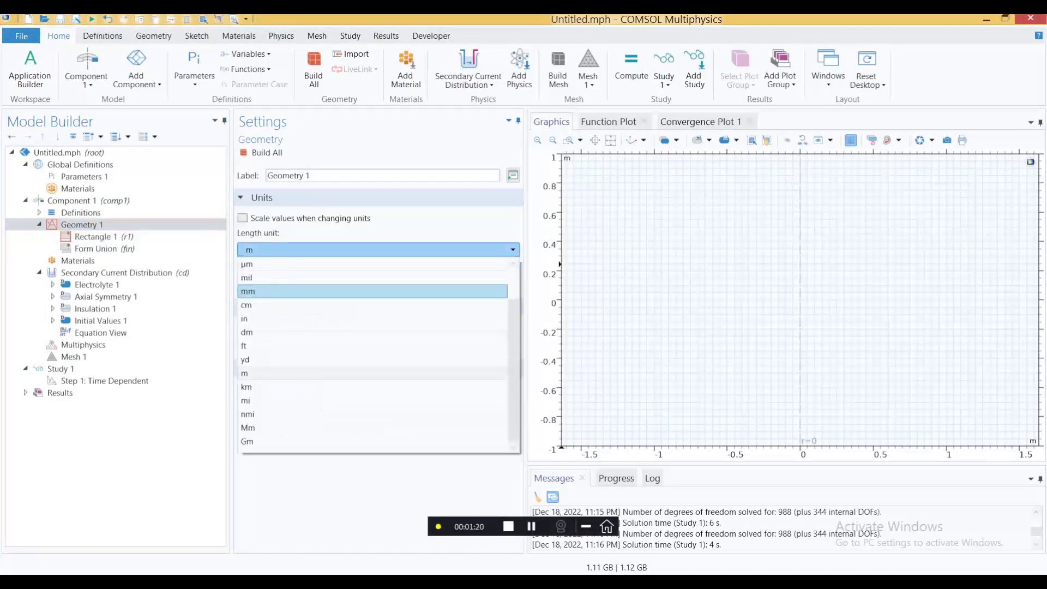
left_click(305, 291)
Set the first rectangle's width to 2 mm and height to 10 mm, and build it.
left_click(104, 237)
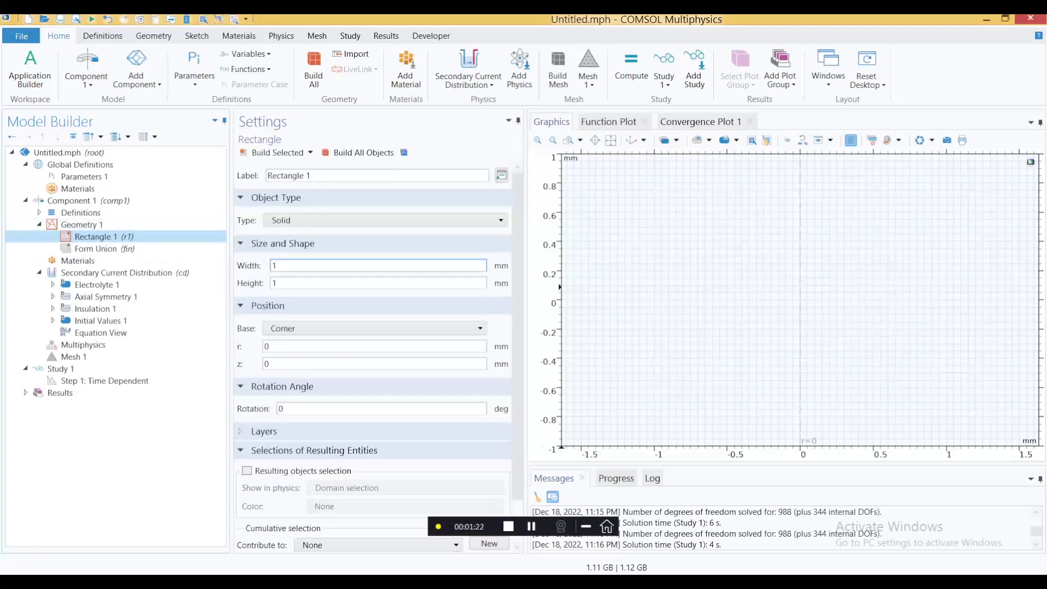
type("2")
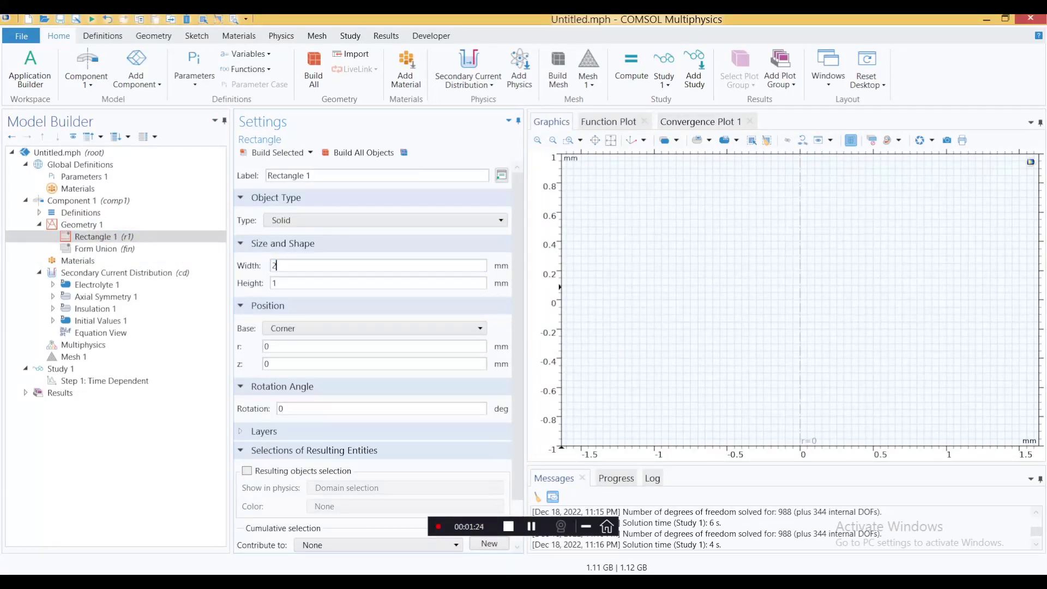
key("Tab")
type("10")
left_click(273, 152)
Duplicate the first rectangle, set the copy's width to 1 mm and r position to 2 mm, and build it.
right_click(110, 236)
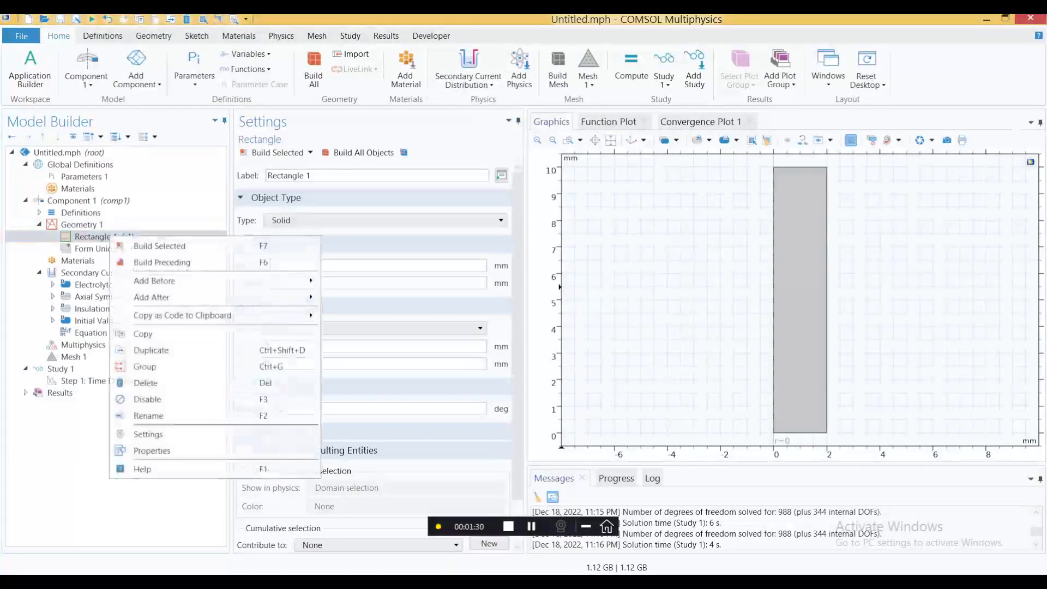
left_click(151, 350)
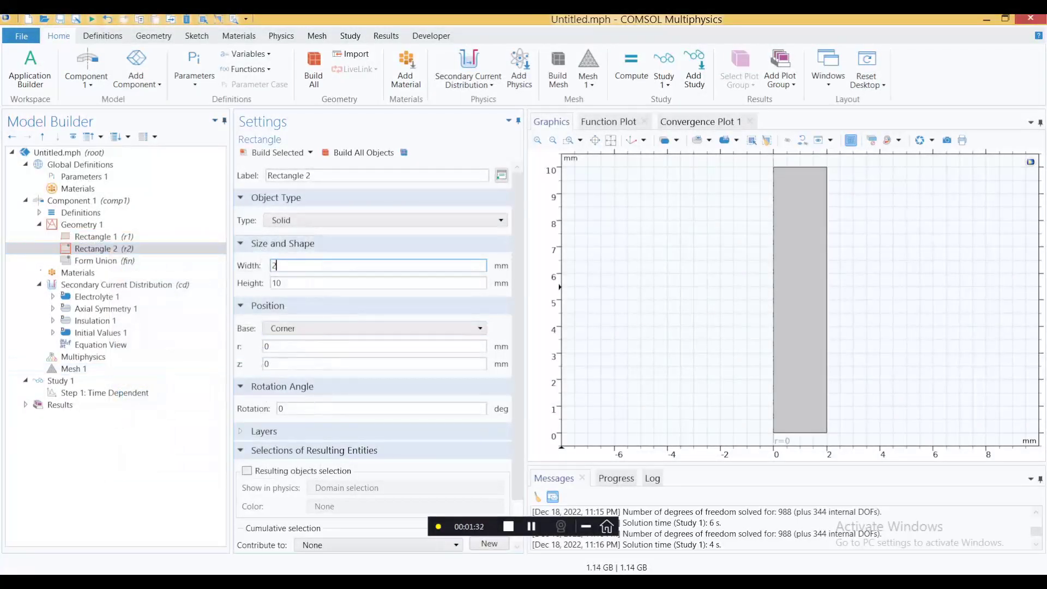
key("BackSpace")
type("1")
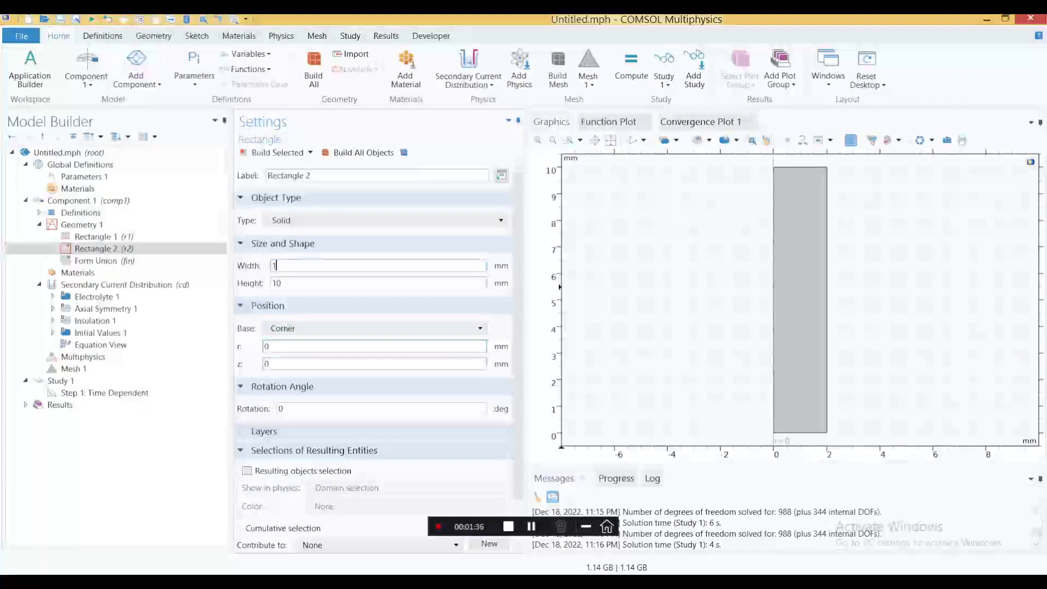
double_click(267, 347)
type("22")
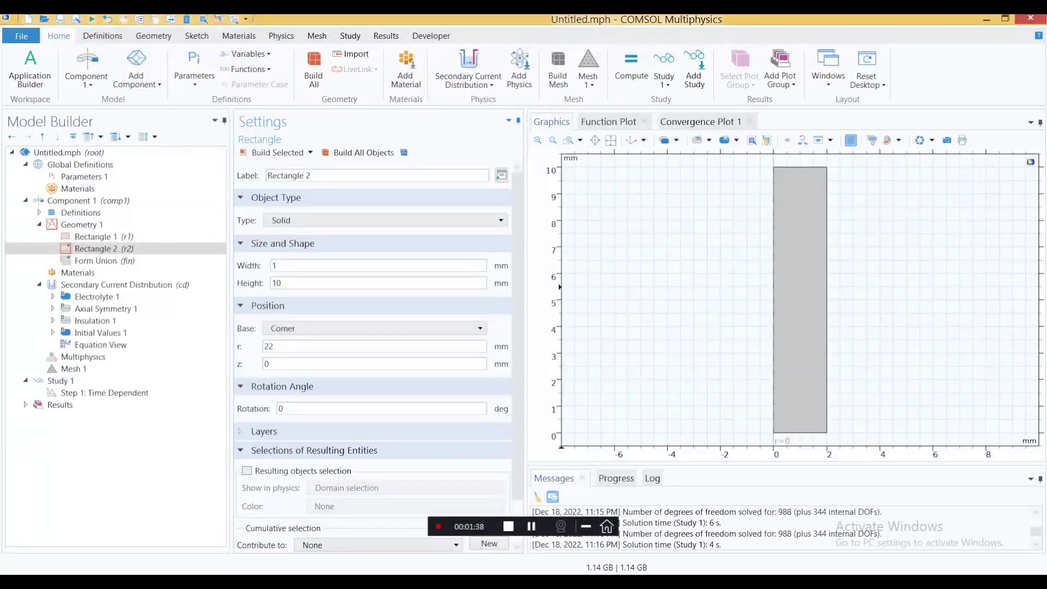
key("BackSpace")
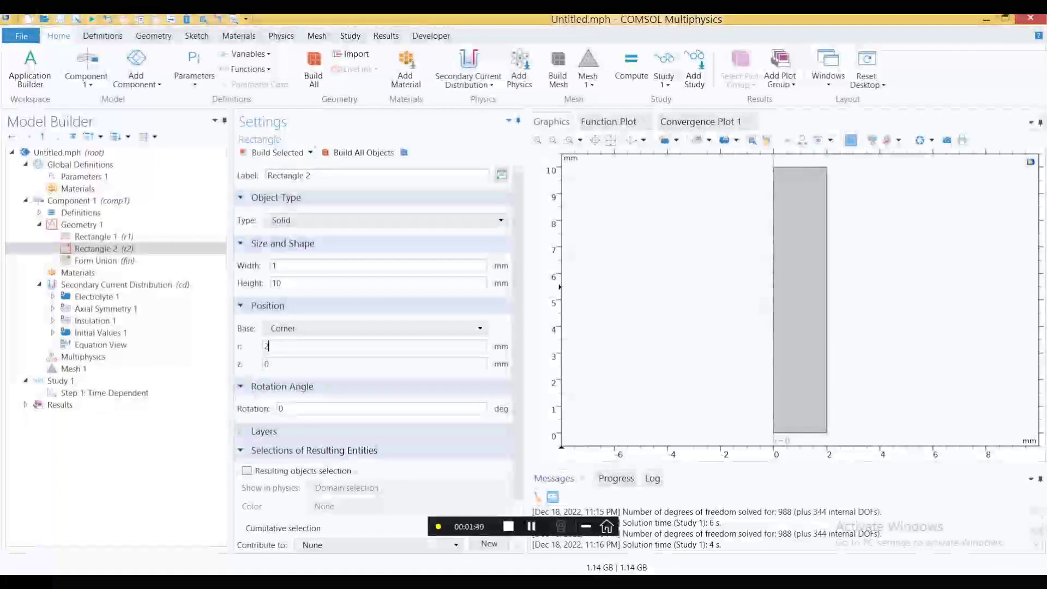
key("F7")
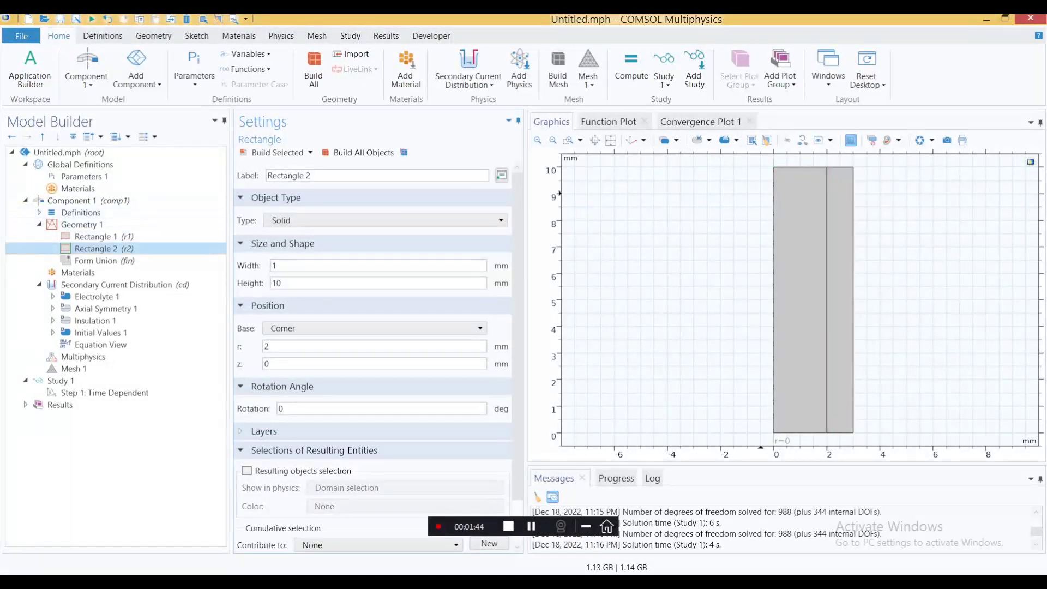
Duplicate the second rectangle, set the copy's r position to 3 mm and width to 2 mm, and build it.
right_click(131, 249)
left_click(164, 380)
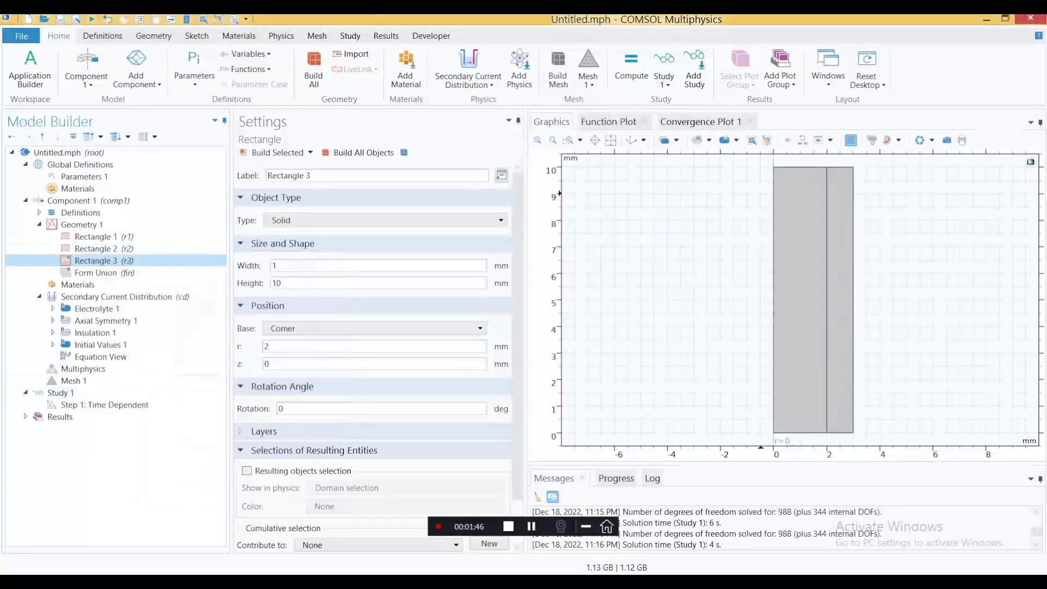
double_click(266, 347)
type("3")
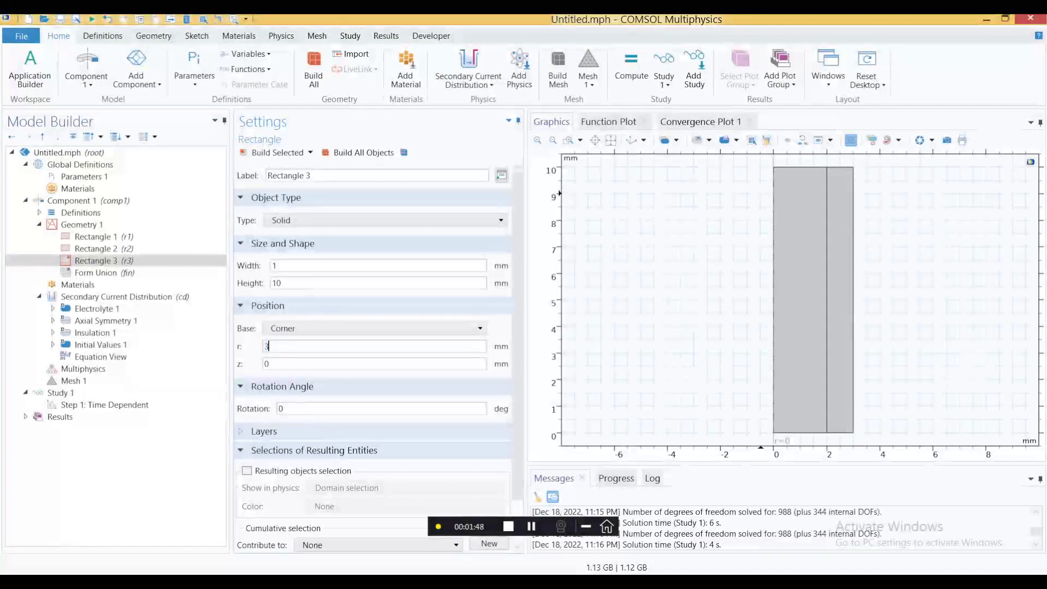
double_click(275, 266)
type("2")
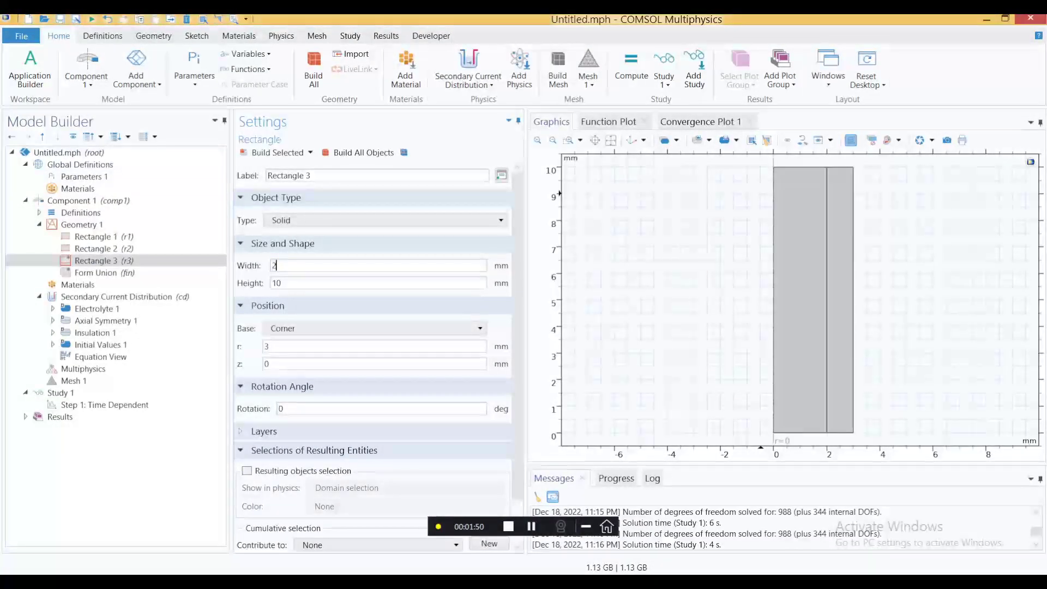
key("F7")
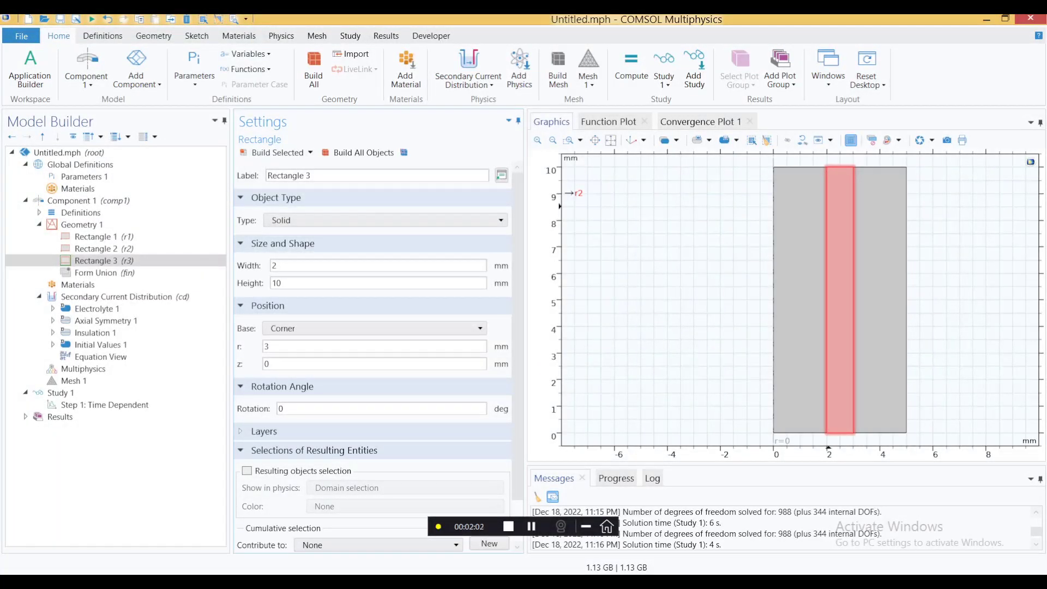
Add Graphite from the AC/DC material library and exclude the middle domain, assigning it to domains 1 and 3 only.
left_click(77, 284)
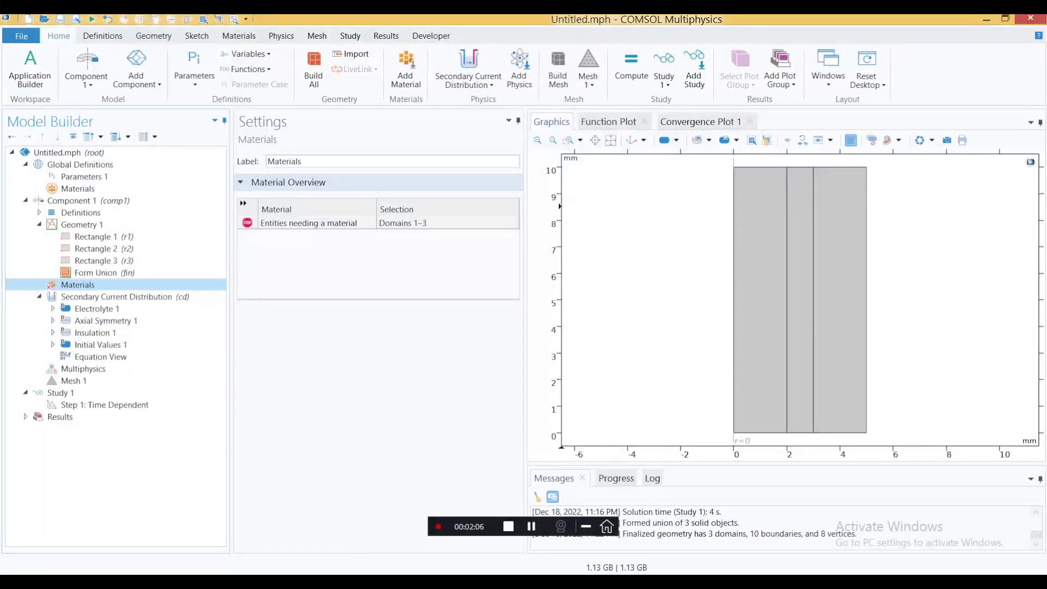
right_click(76, 284)
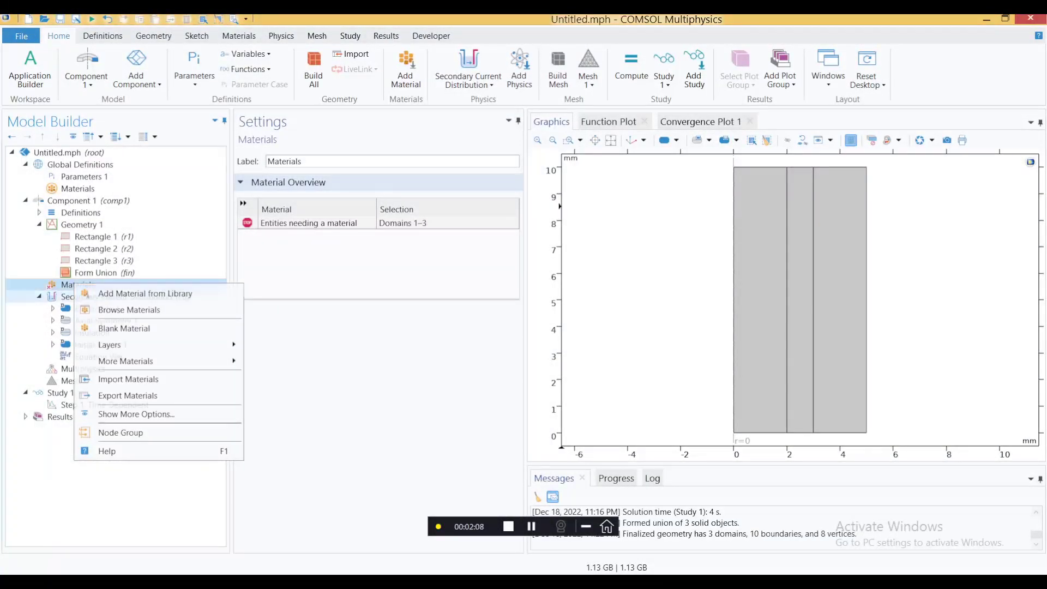
left_click(144, 294)
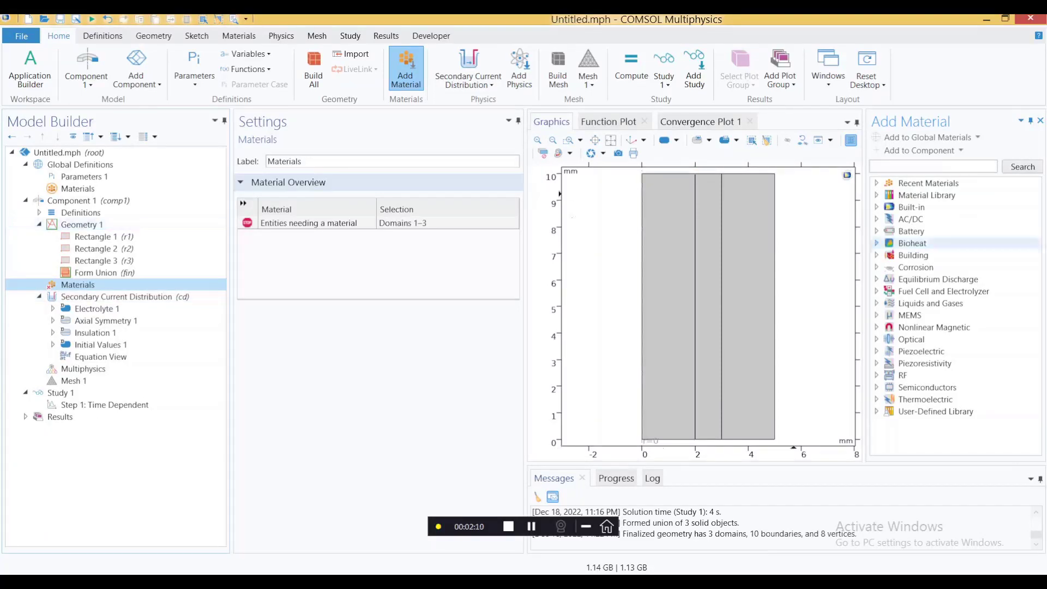
left_click(877, 231)
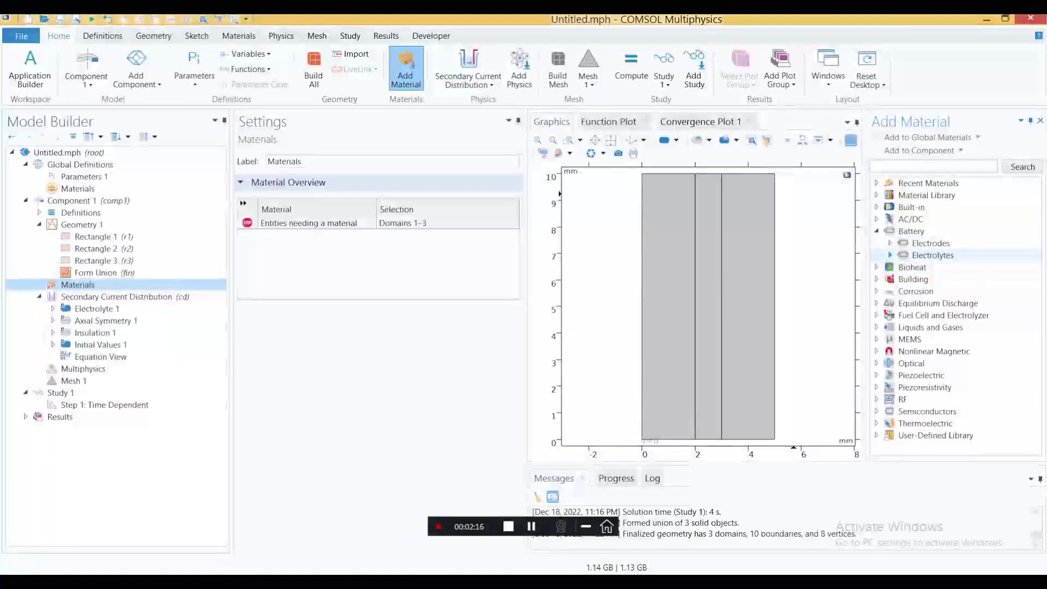
left_click(890, 243)
left_click(890, 243)
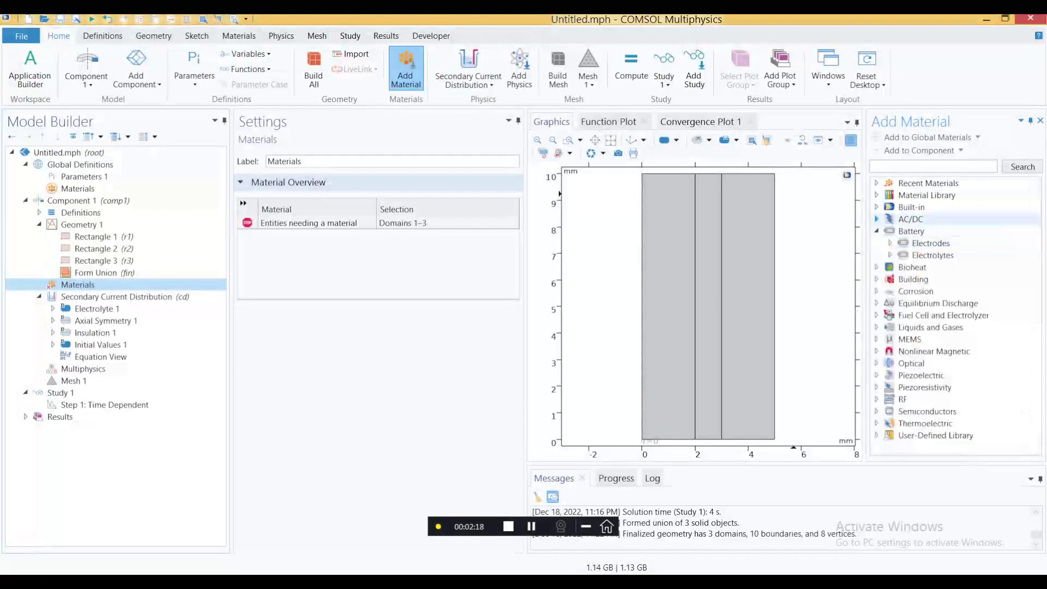
left_click(876, 219)
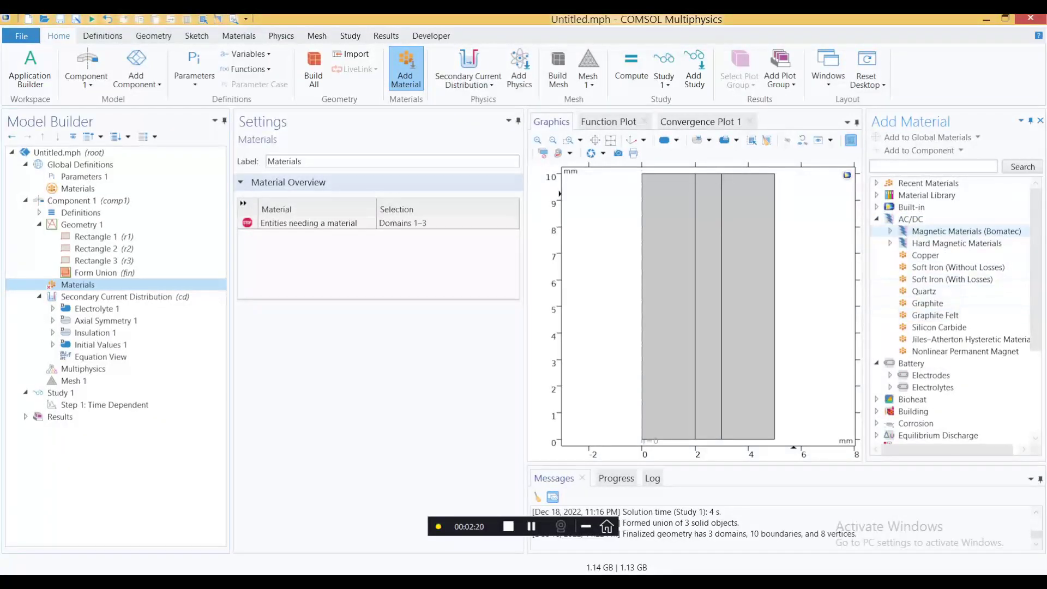
double_click(928, 303)
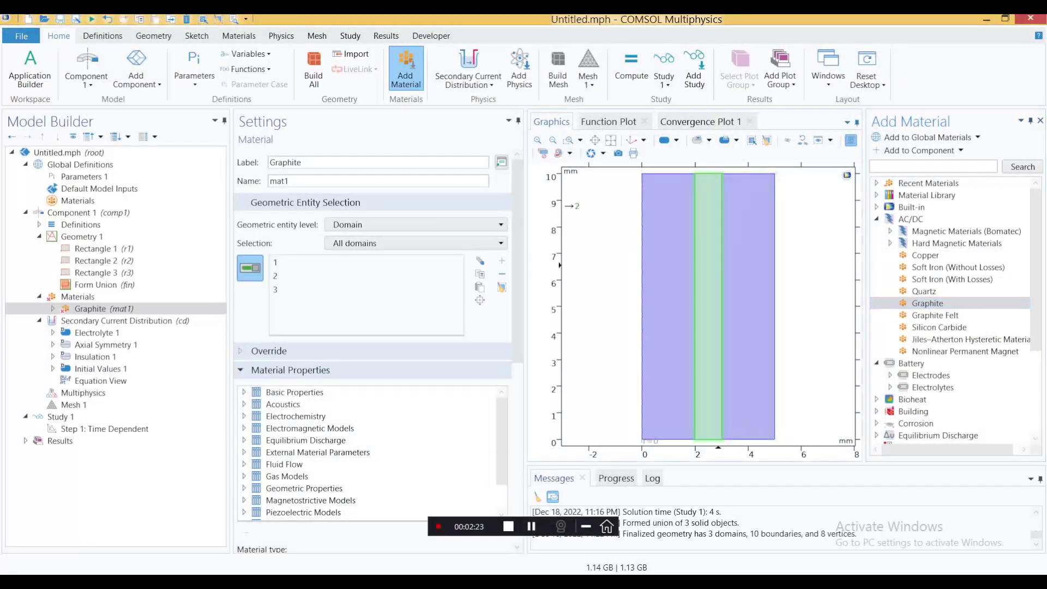
left_click(708, 306)
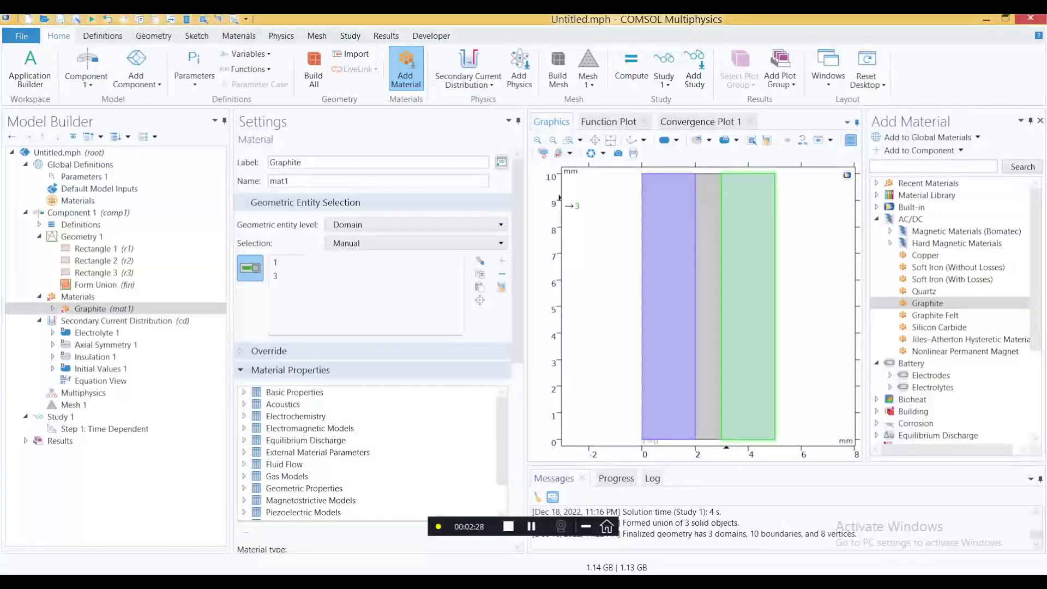
Add LiPF6 in 1:1 EC:DEC (Liquid, Li-ion Battery) from the Battery electrolytes and assign it to the middle domain 2.
left_click(876, 219)
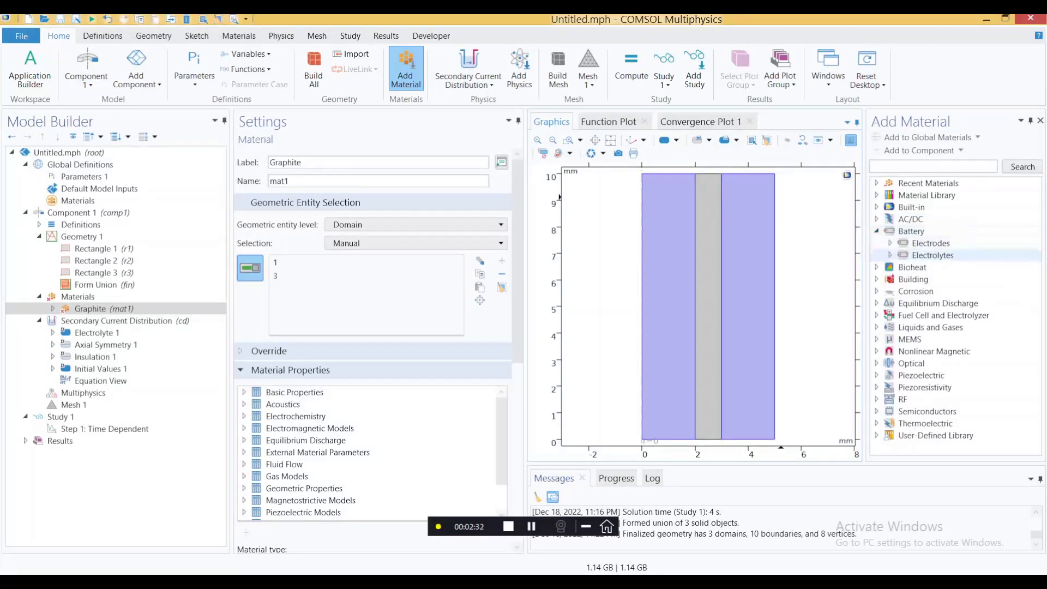
left_click(890, 254)
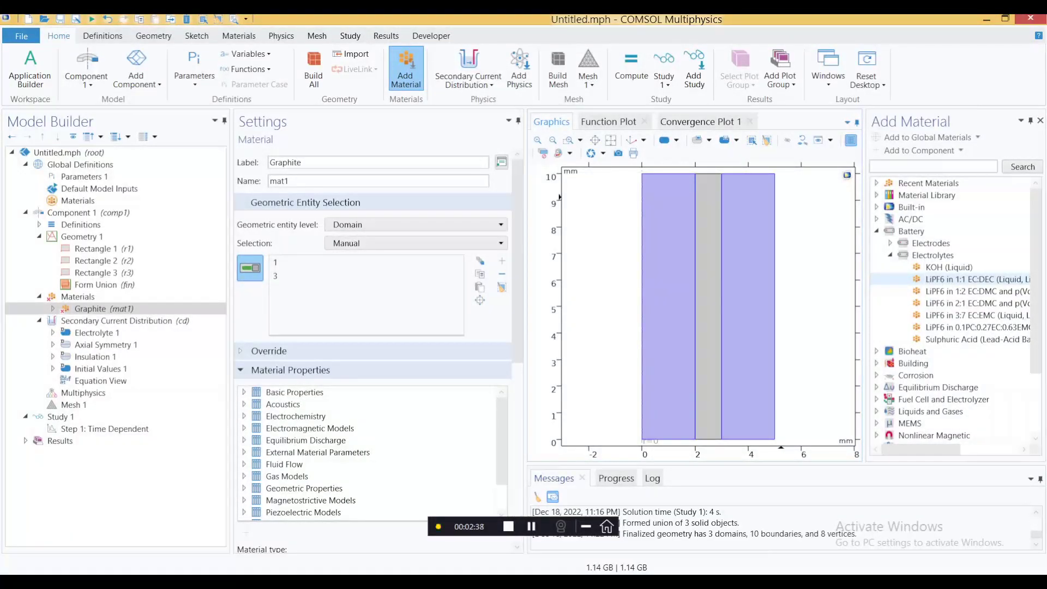
double_click(960, 279)
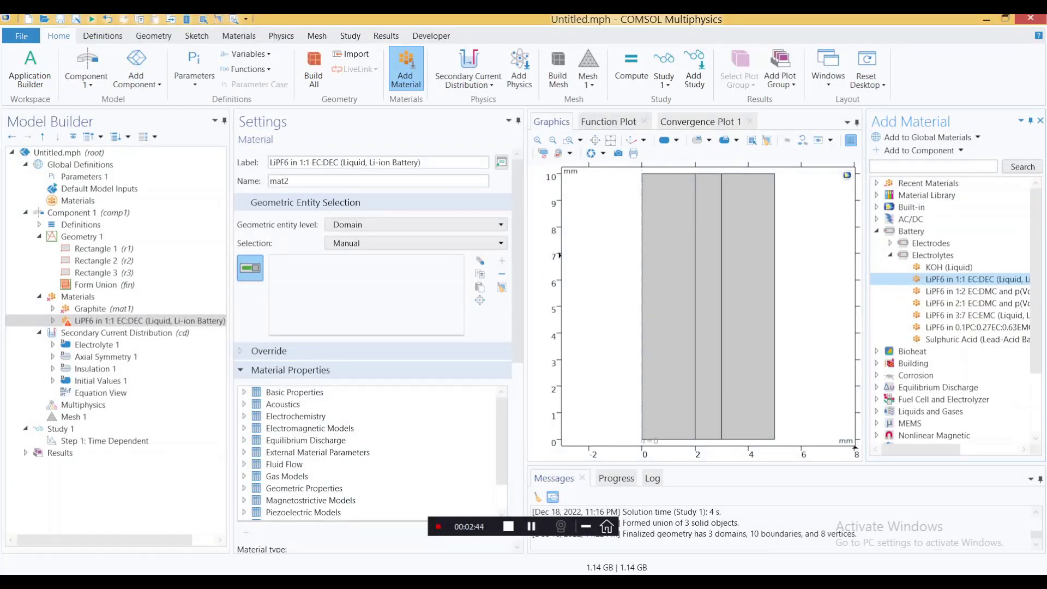
left_click(708, 305)
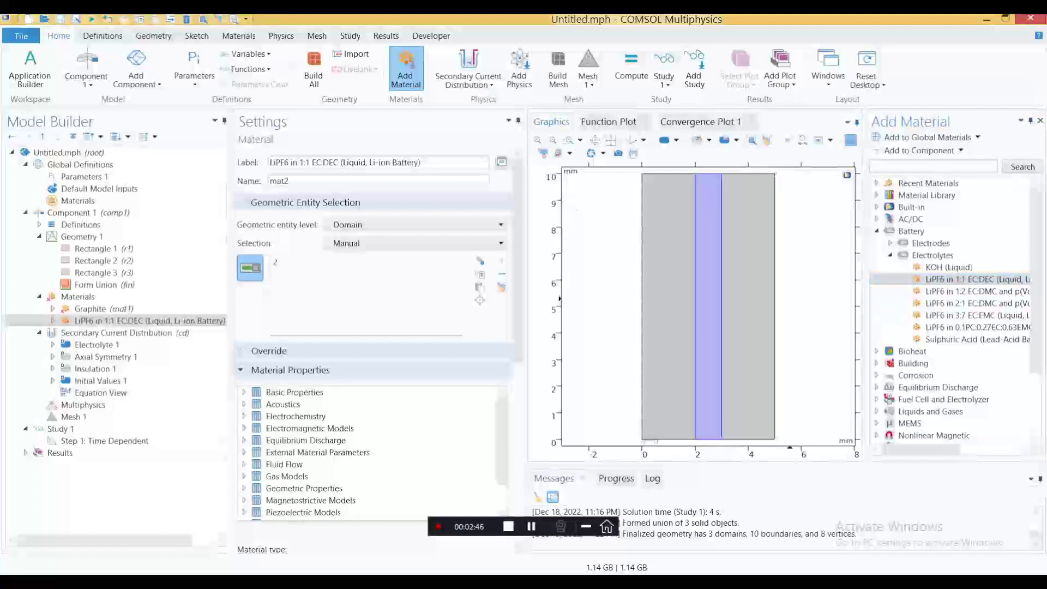
left_click(1041, 121)
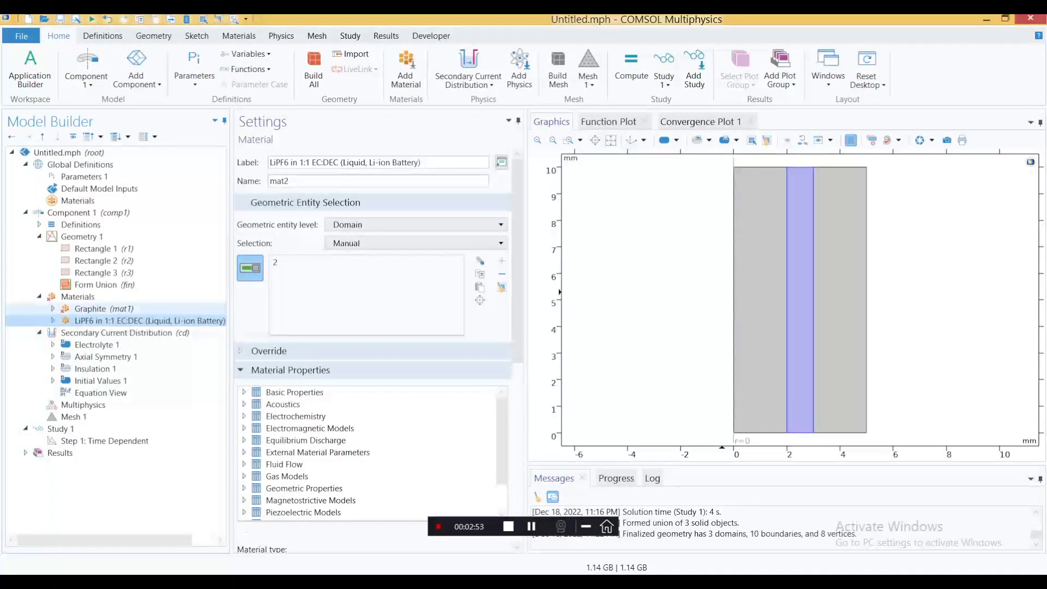
left_click(90, 308)
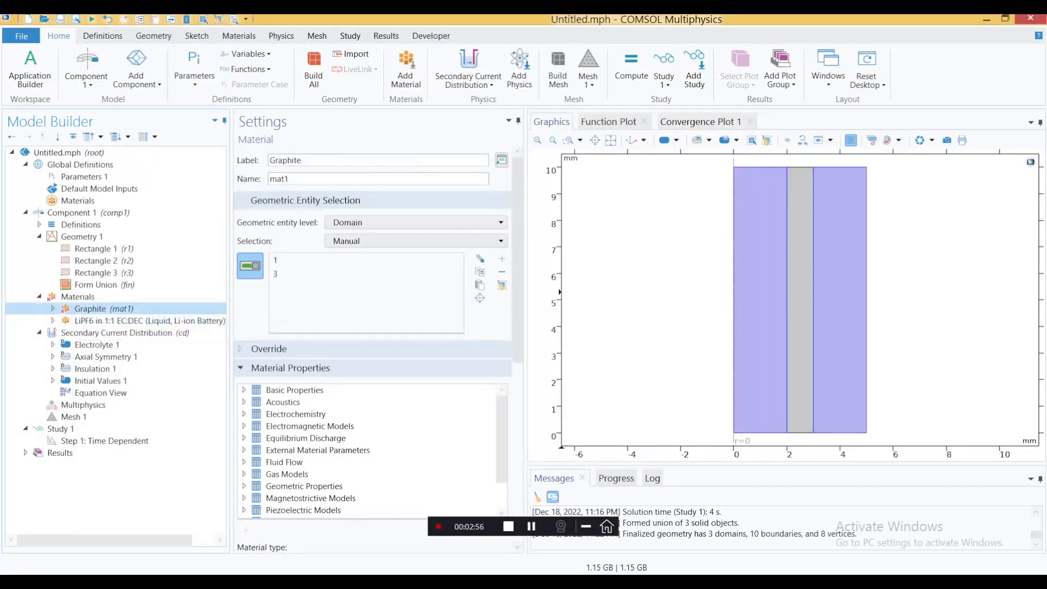
Add a Porous Electrode node to Secondary Current Distribution and assign it to domains 1 and 3.
right_click(77, 333)
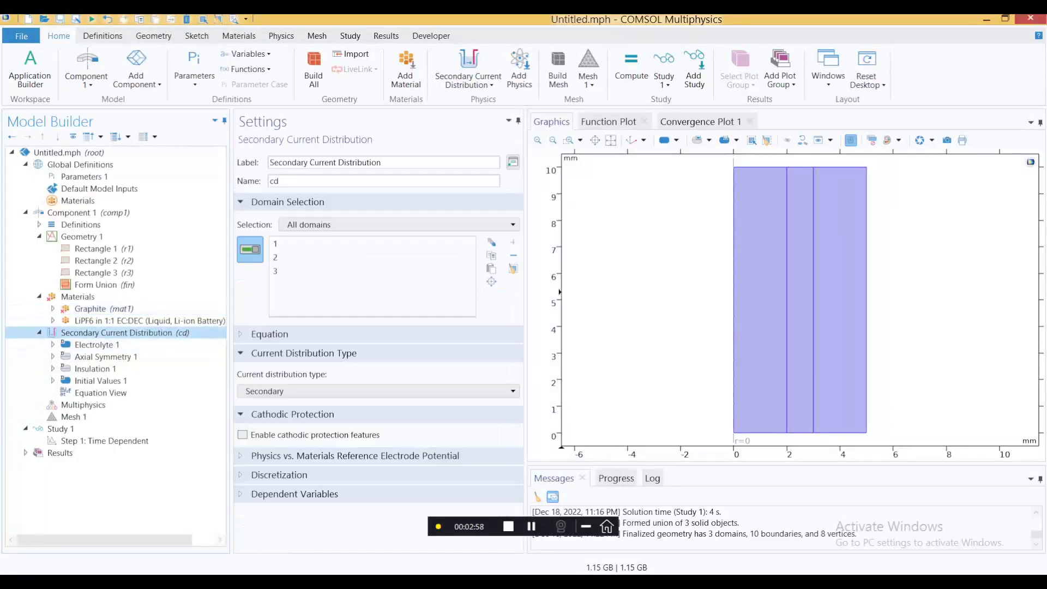
left_click(752, 313)
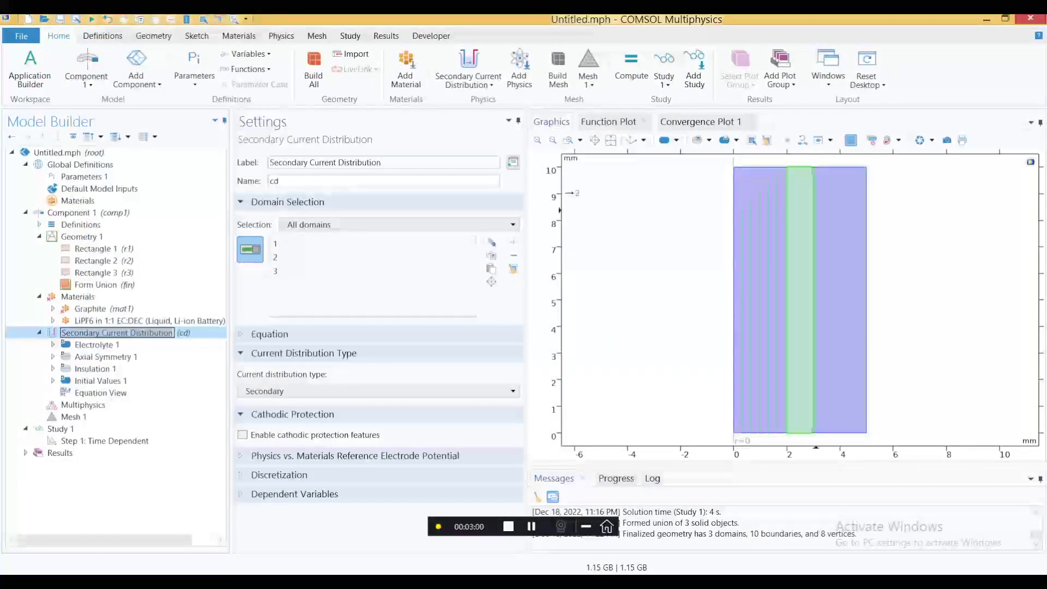
key("Down")
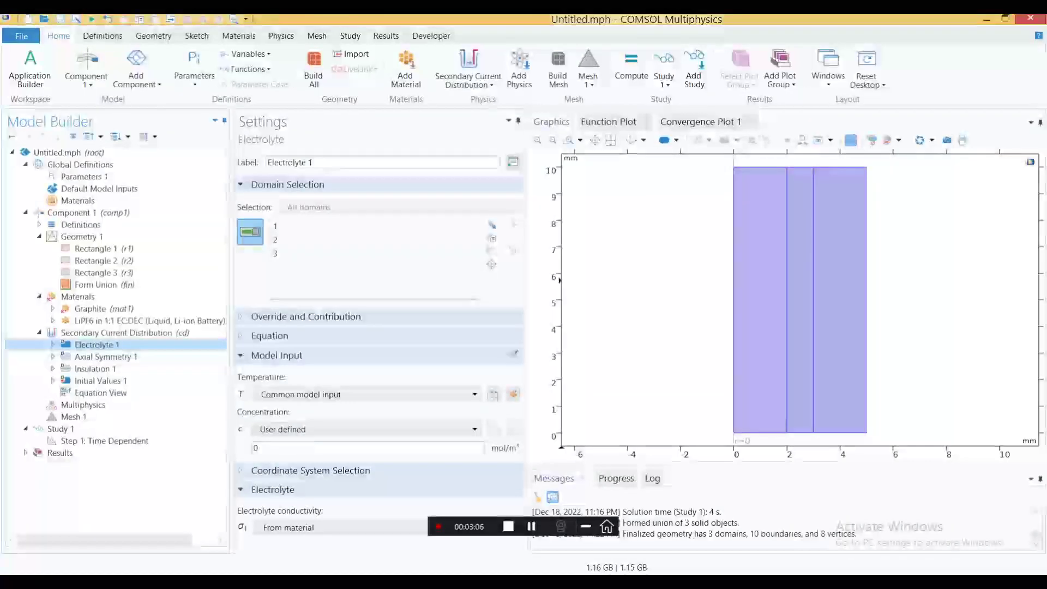
key("Up")
key("shift+F10")
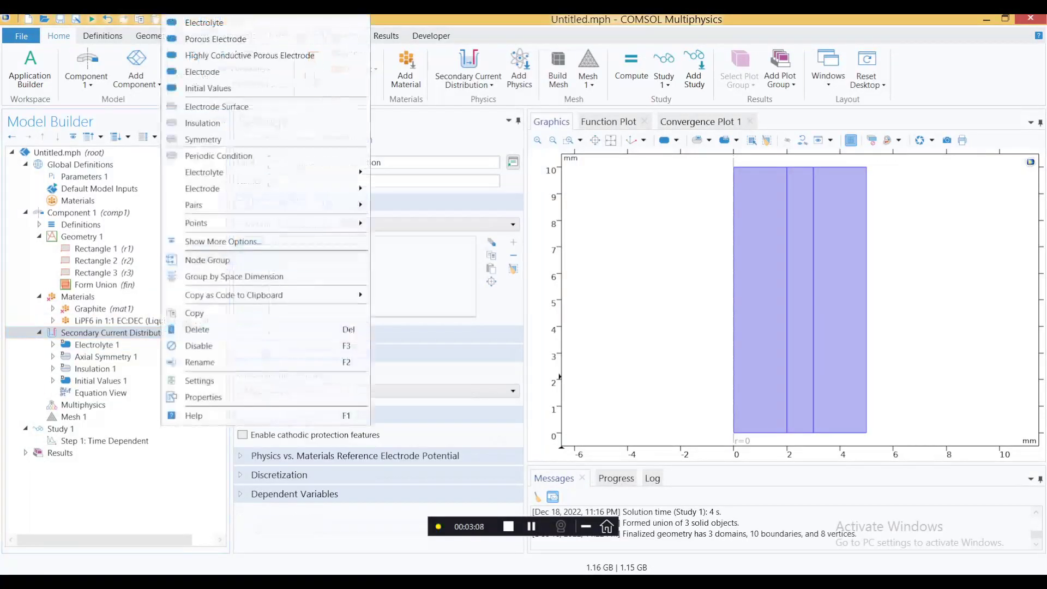
key("Down")
key("Return")
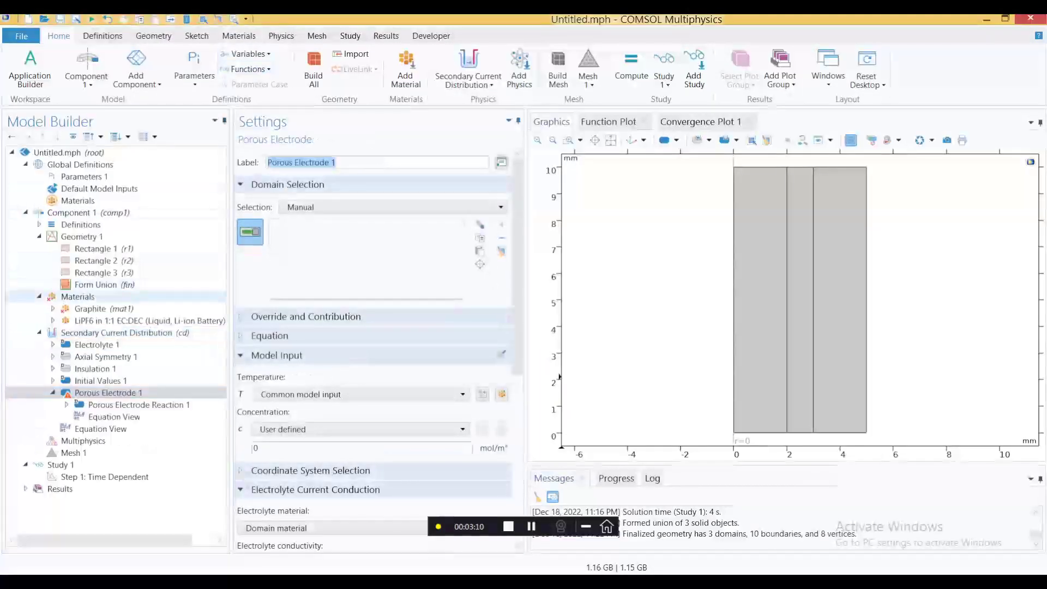
left_click(760, 300)
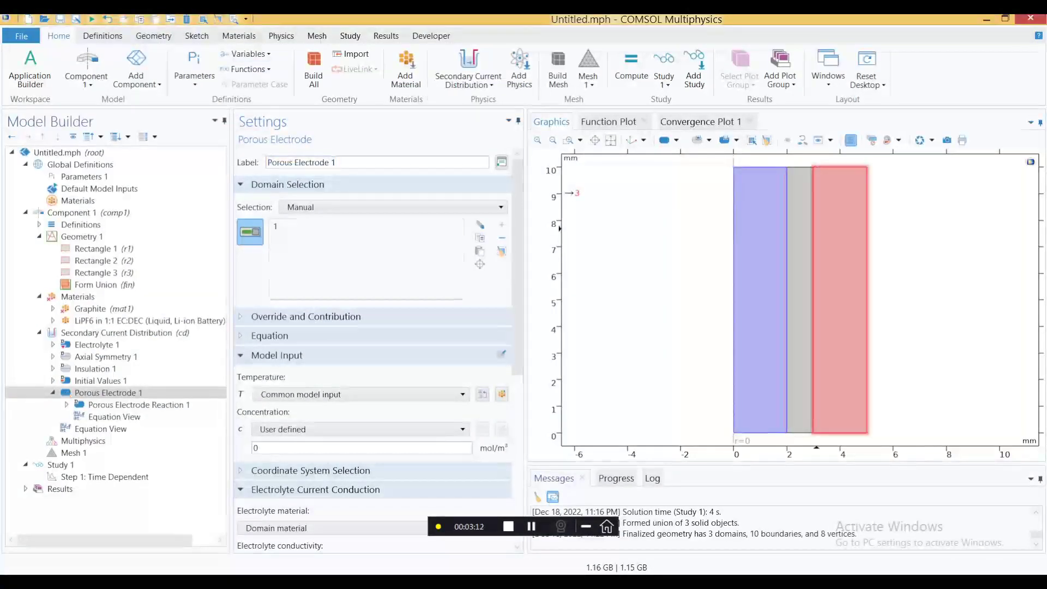
left_click(840, 300)
left_click(96, 345)
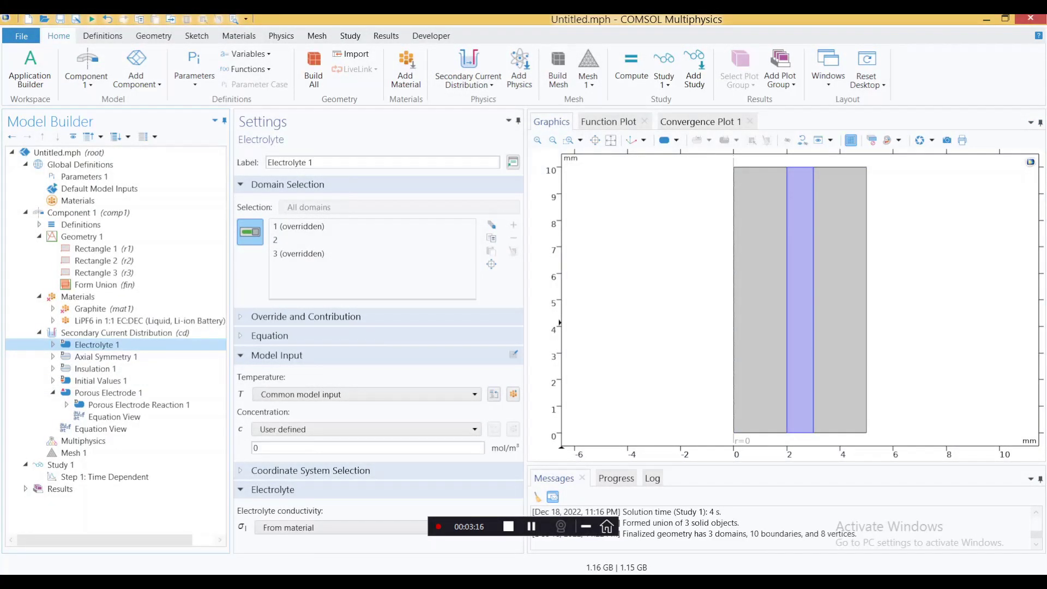
left_click(108, 393)
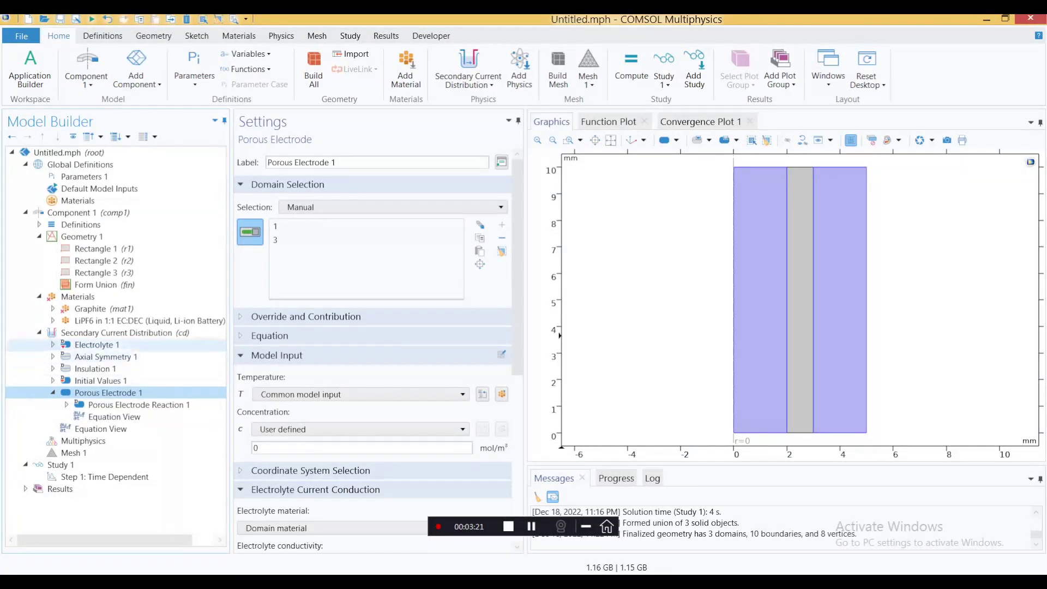
Add an Electric Potential boundary condition on the upper edge of the inner electrode, boundary 3.
right_click(121, 332)
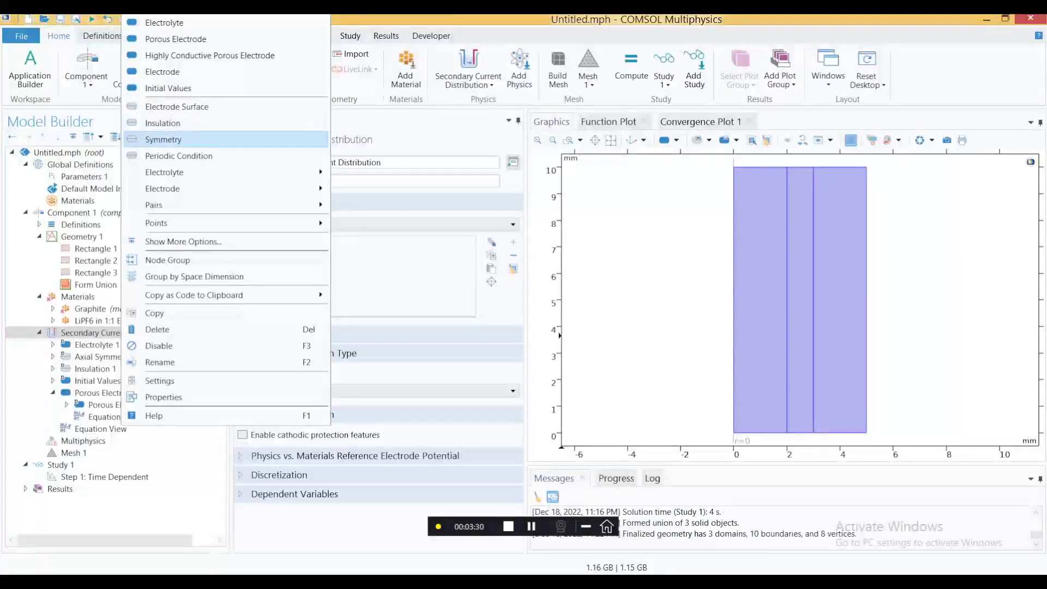
mouse_move(163, 188)
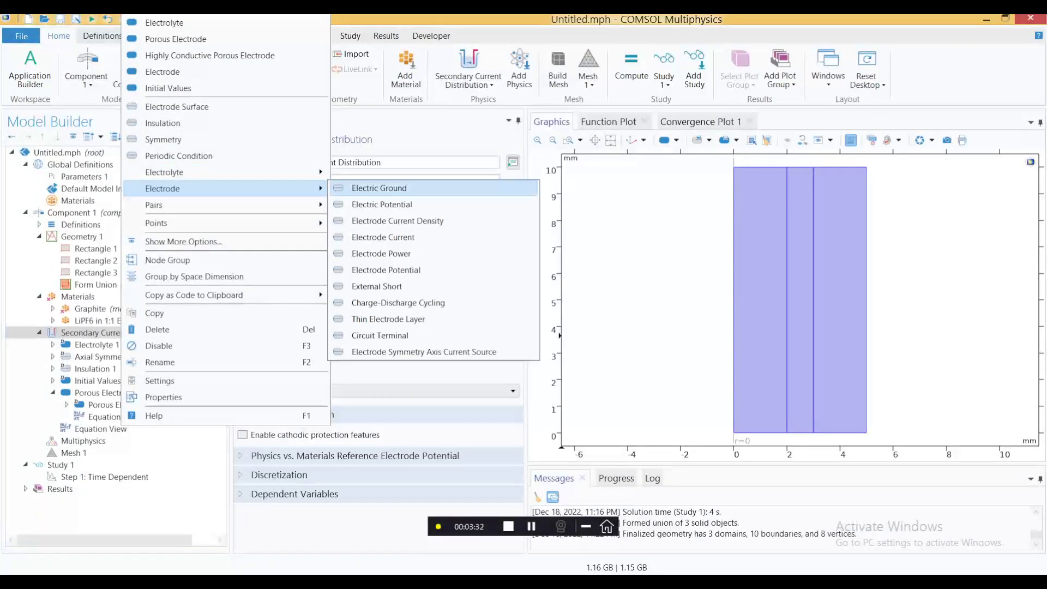
left_click(382, 204)
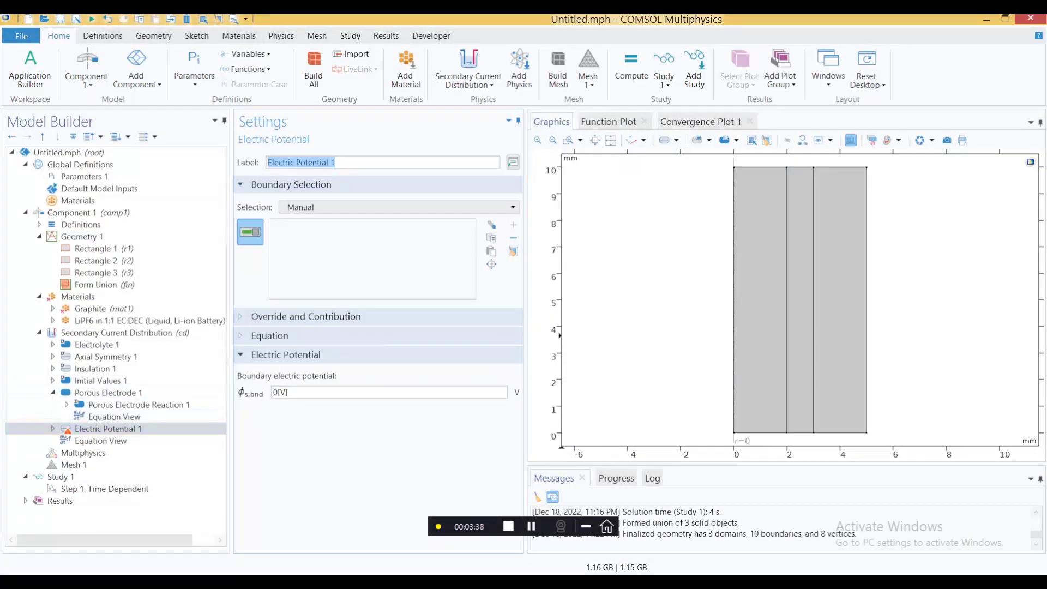
left_click(767, 167)
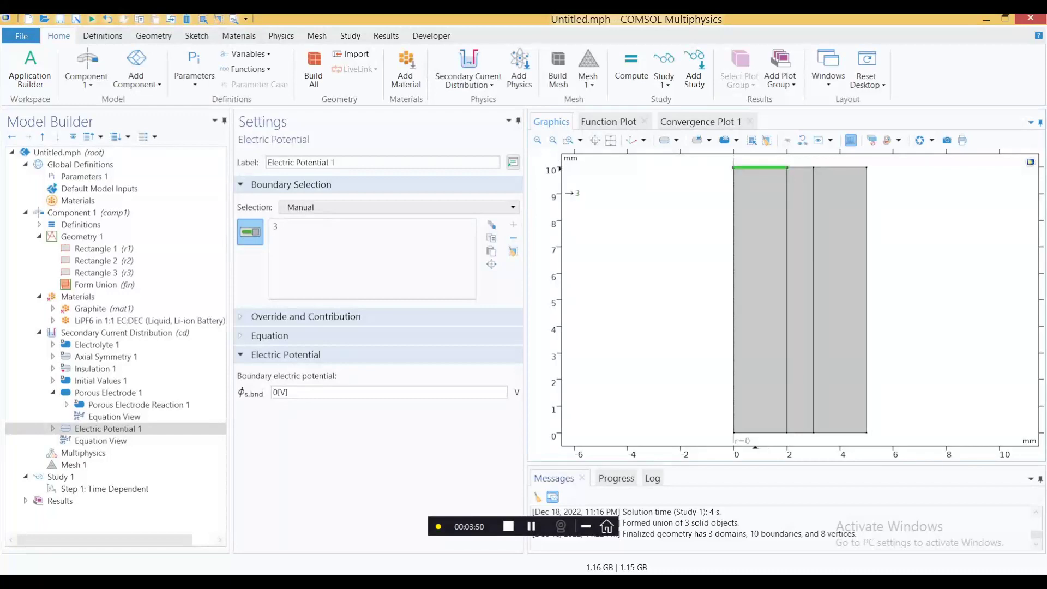
Add an Electric Ground boundary condition on the upper edge of the outer electrode, boundary 9.
right_click(74, 333)
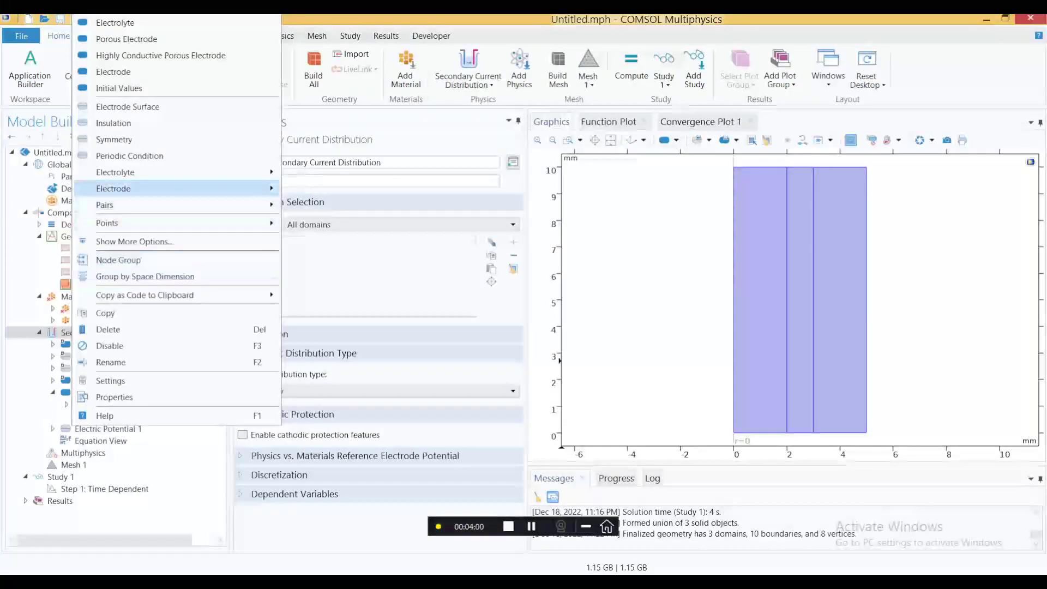
mouse_move(163, 189)
left_click(330, 188)
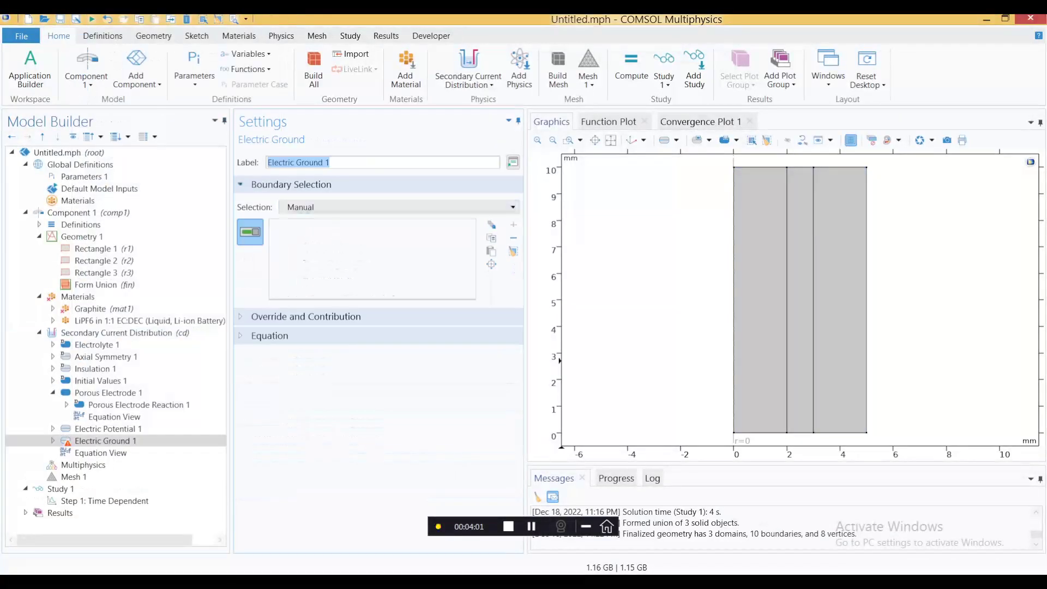
left_click(840, 167)
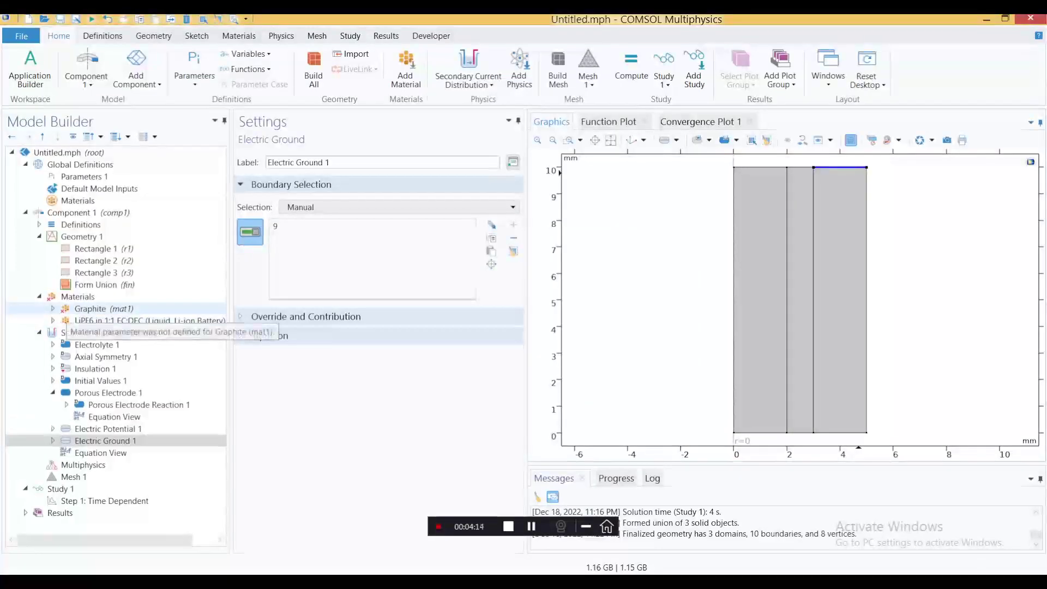
Compare the electrolyte conductivity entries of both materials and set Graphite's electrolyte conductivity to 2[S/m].
left_click(104, 309)
scroll(371, 327, "down", 10)
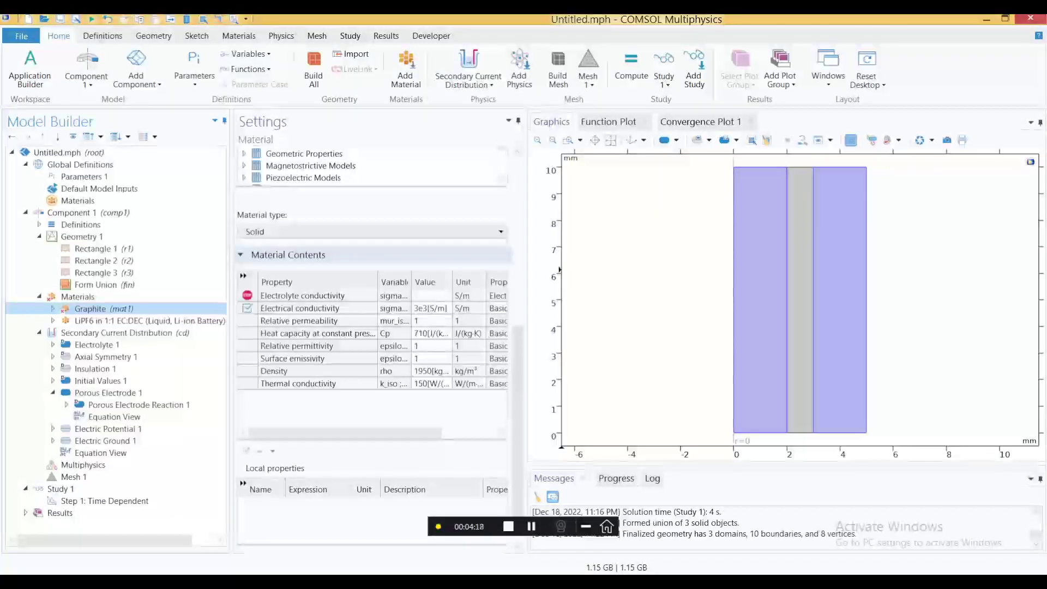
key("Down")
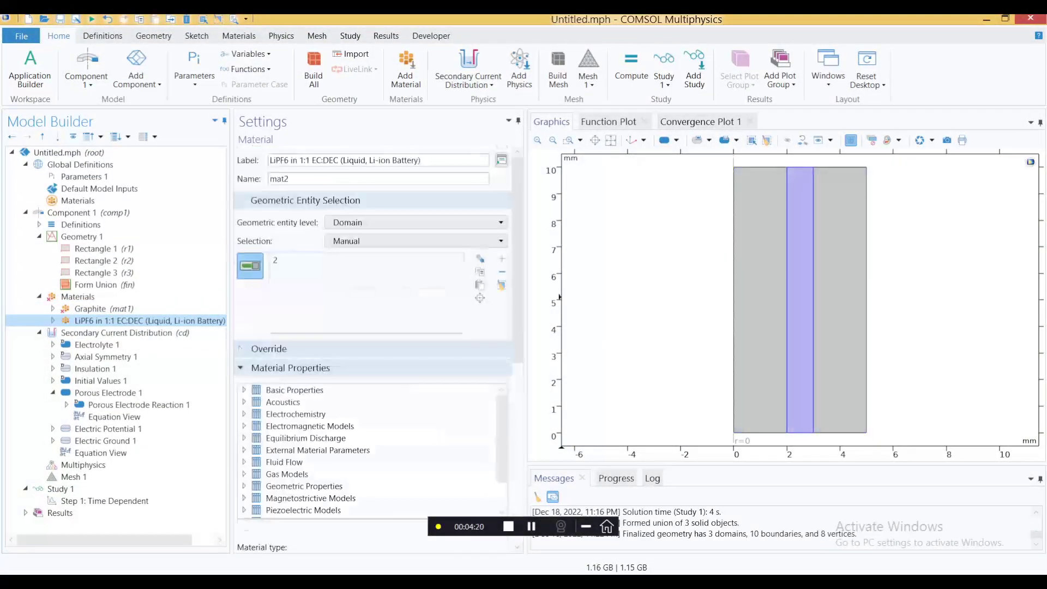
left_click_drag(518, 295, 518, 475)
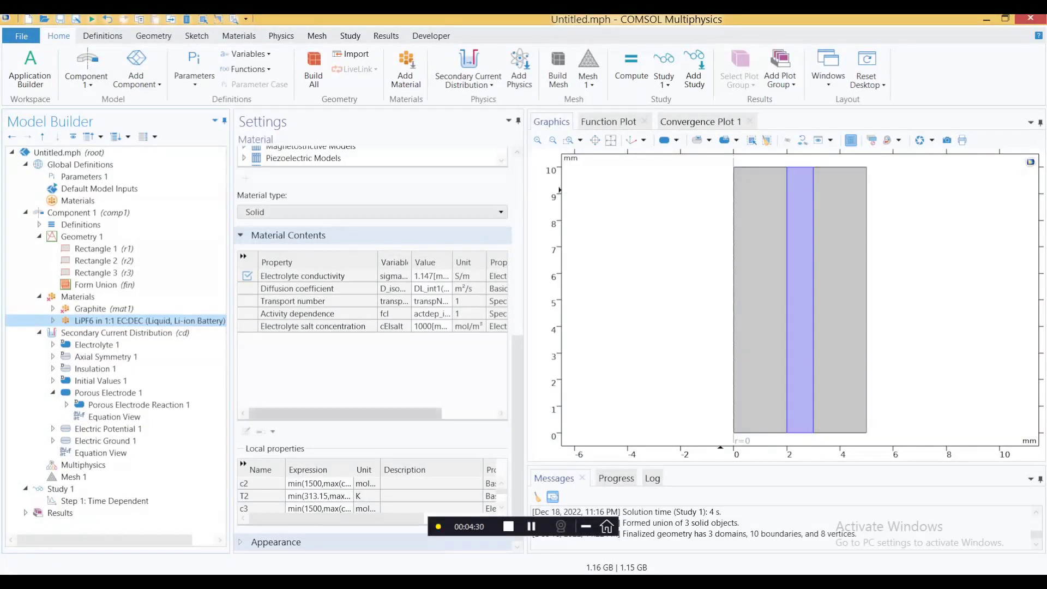
key("Up")
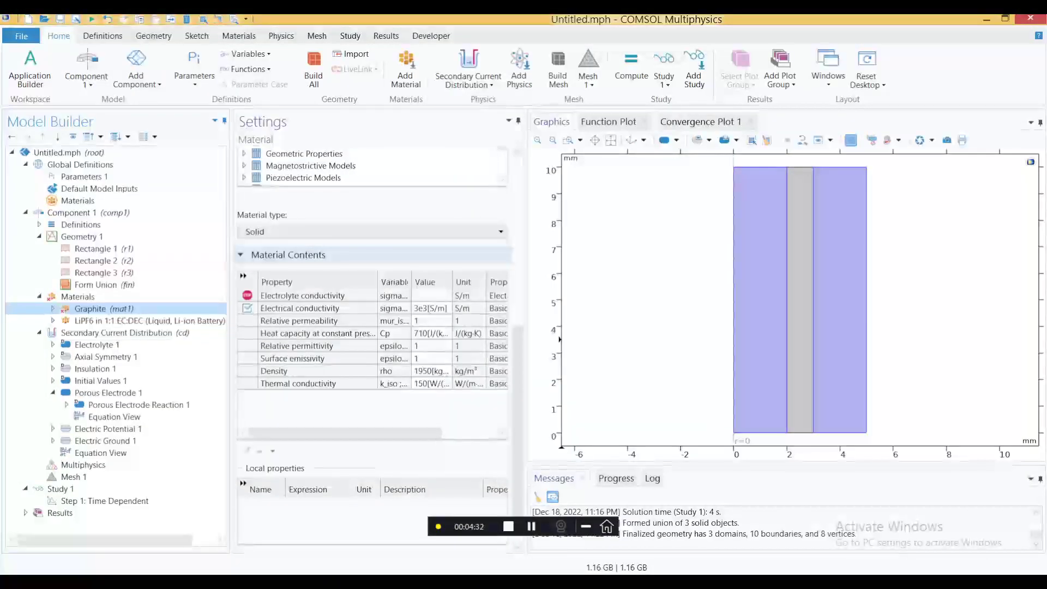
left_click(431, 295)
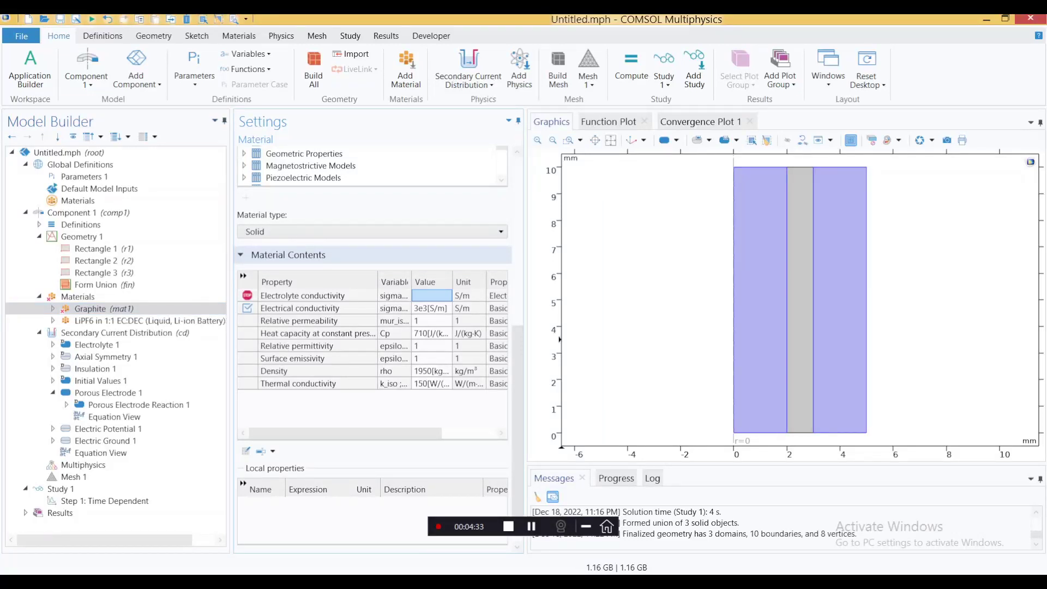
type("2")
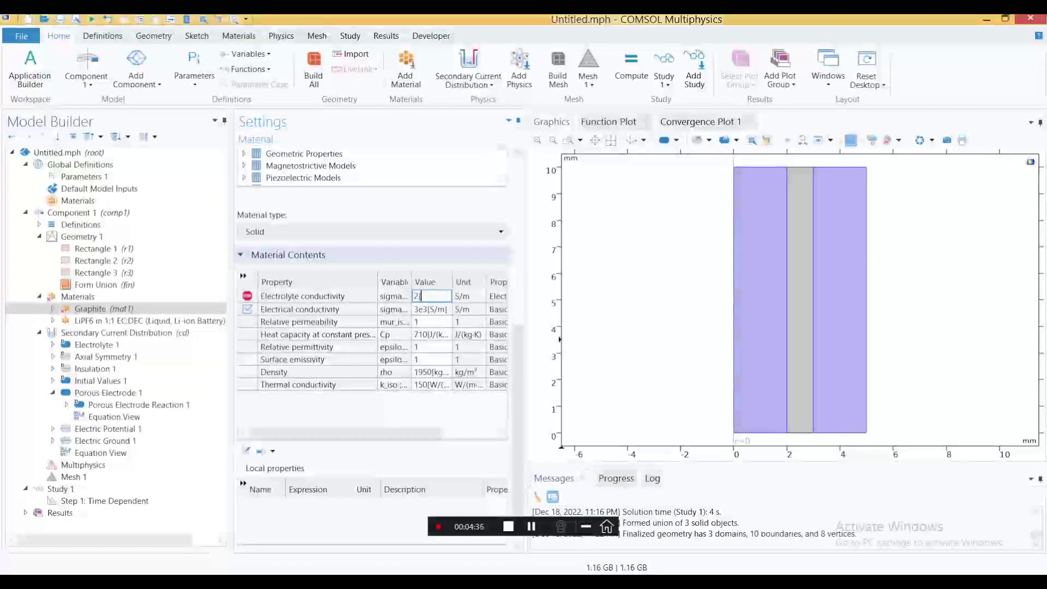
type("[S/m")
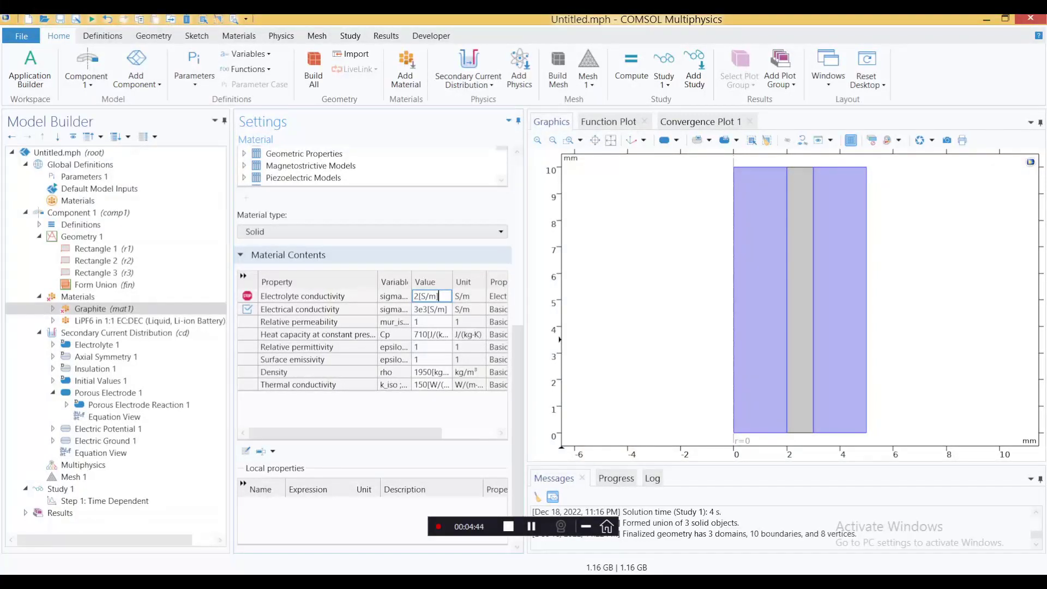
Set the user-defined concentration of Electrolyte 1 to 1000 mol/m³.
left_click(97, 345)
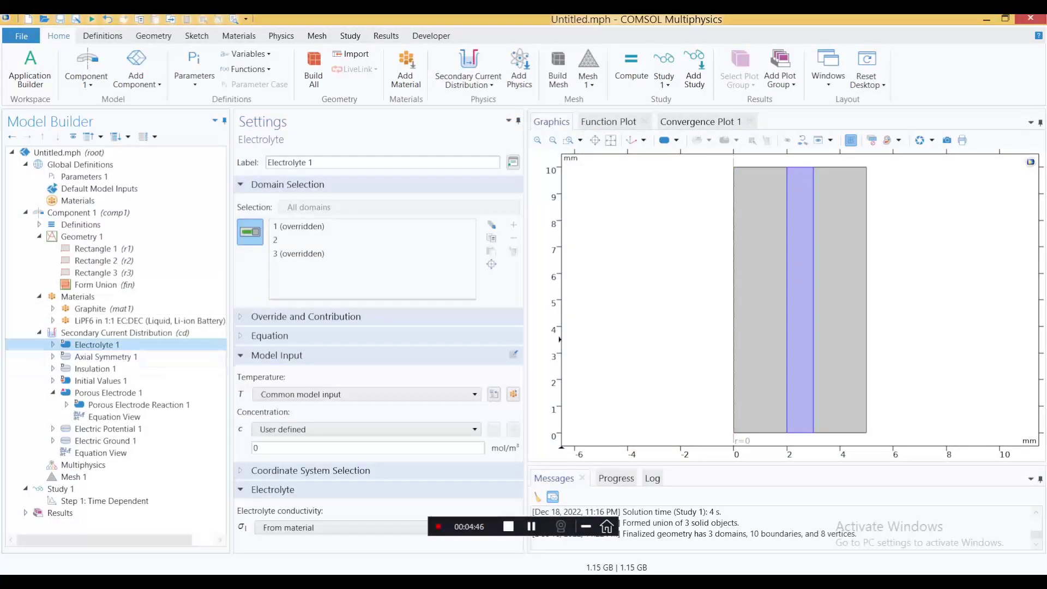
double_click(256, 448)
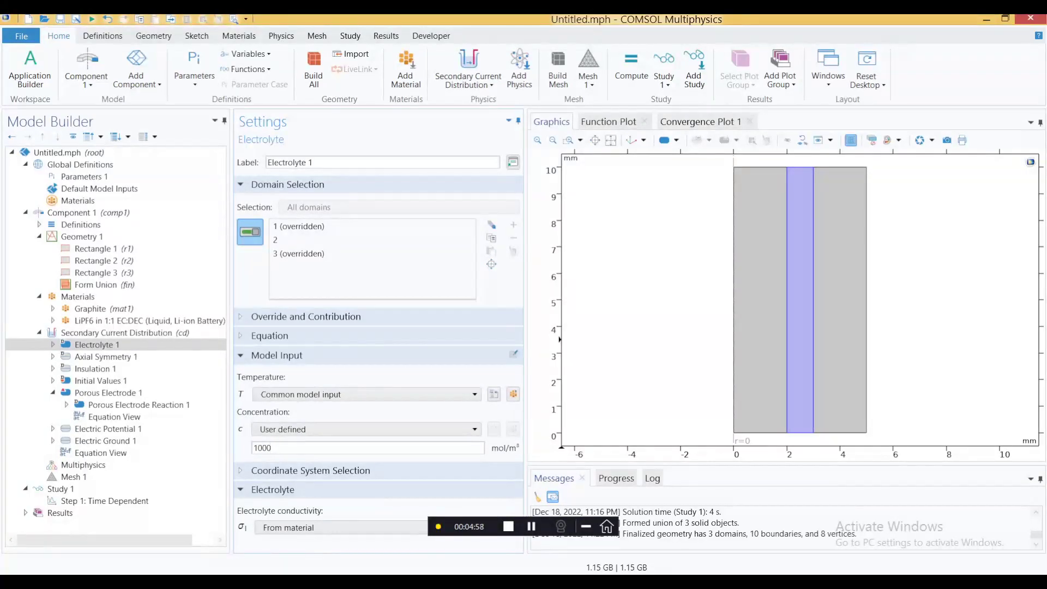
left_click(271, 448)
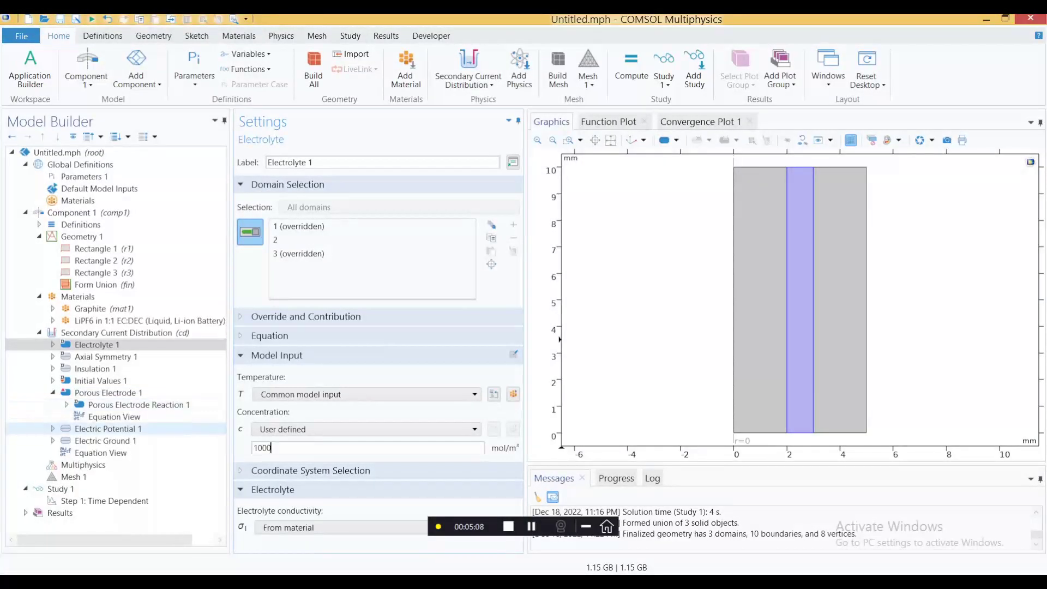
Set the user-defined concentration of Porous Electrode 1 to 1000 mol/m³ and review its current conduction settings.
left_click(109, 393)
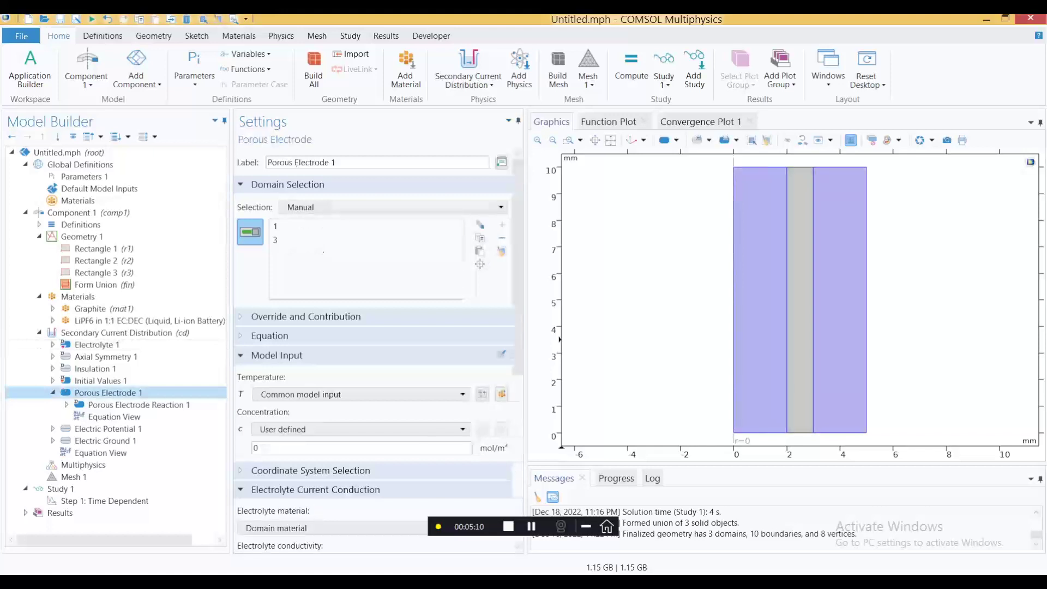
double_click(257, 448)
type("10")
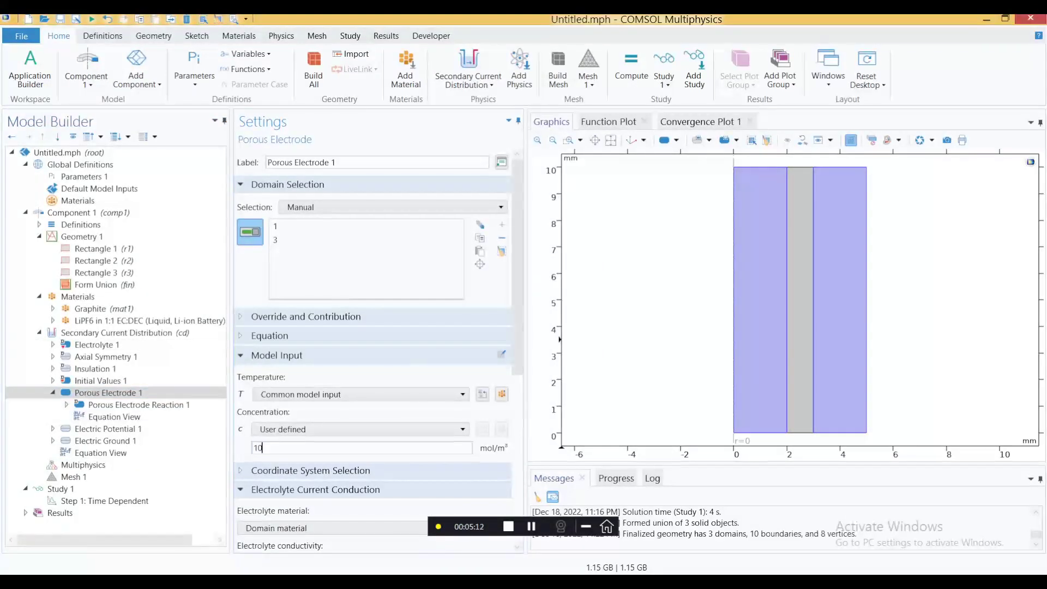
type("00")
scroll(376, 349, "down", 3)
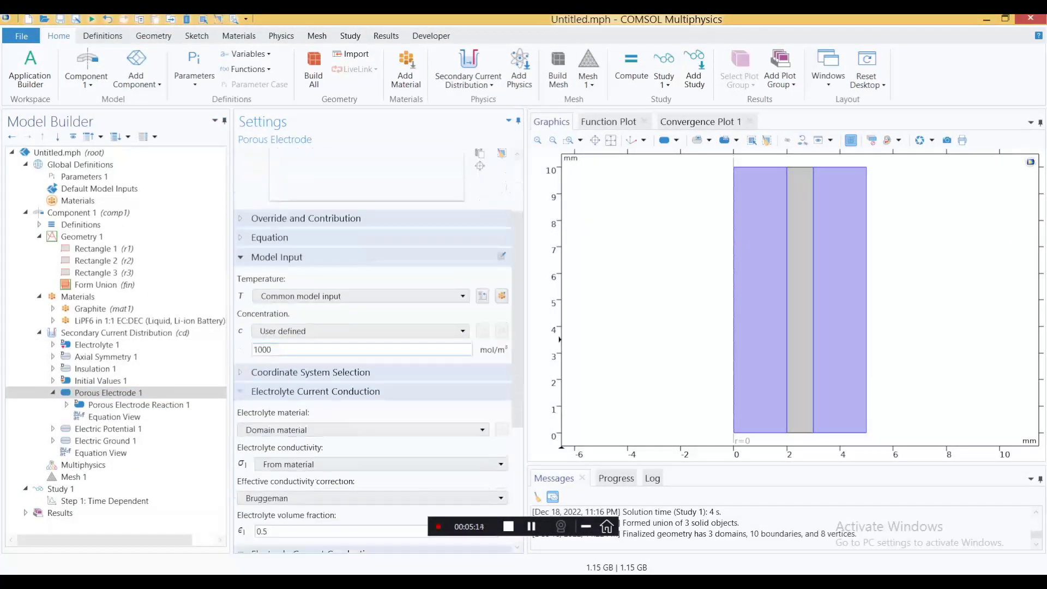
scroll(377, 349, "down", 6)
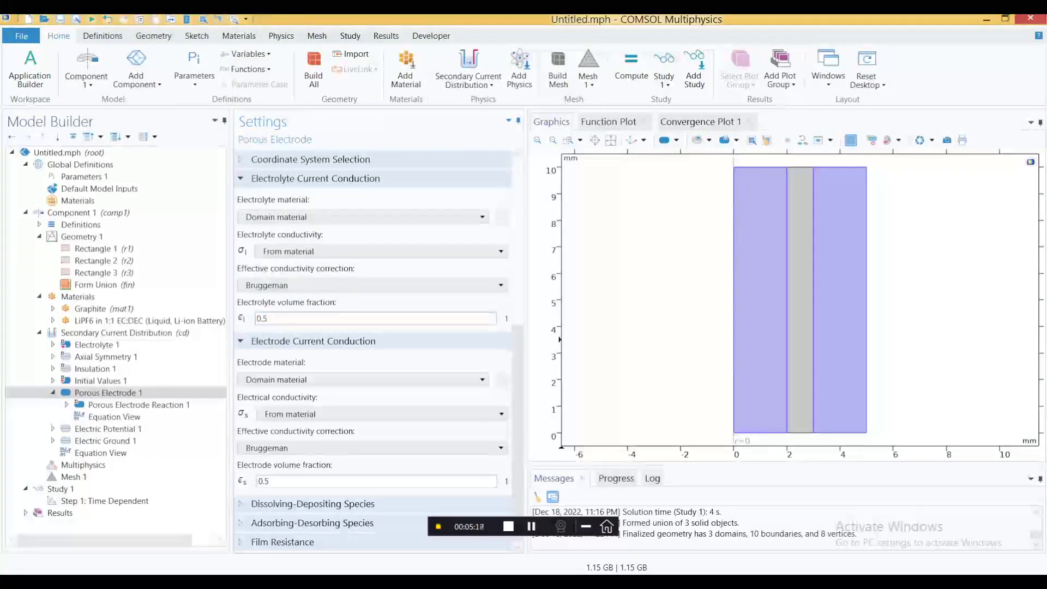
Set Porous Electrode 1's electrolyte volume fraction to 0.67 and its electrode volume fraction to 0.33.
left_click(782, 238)
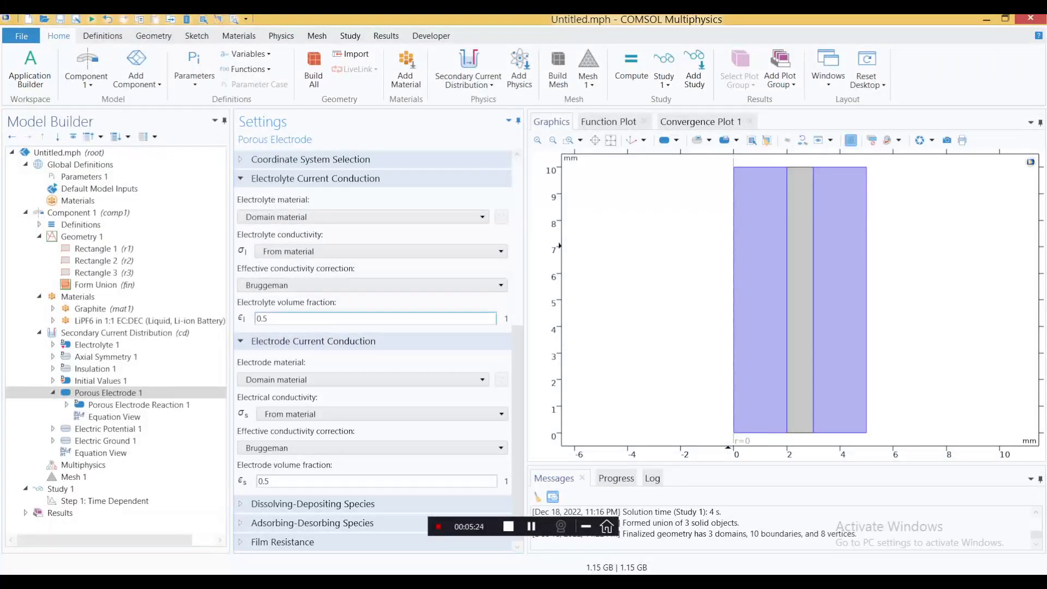
double_click(263, 318)
type("0.67")
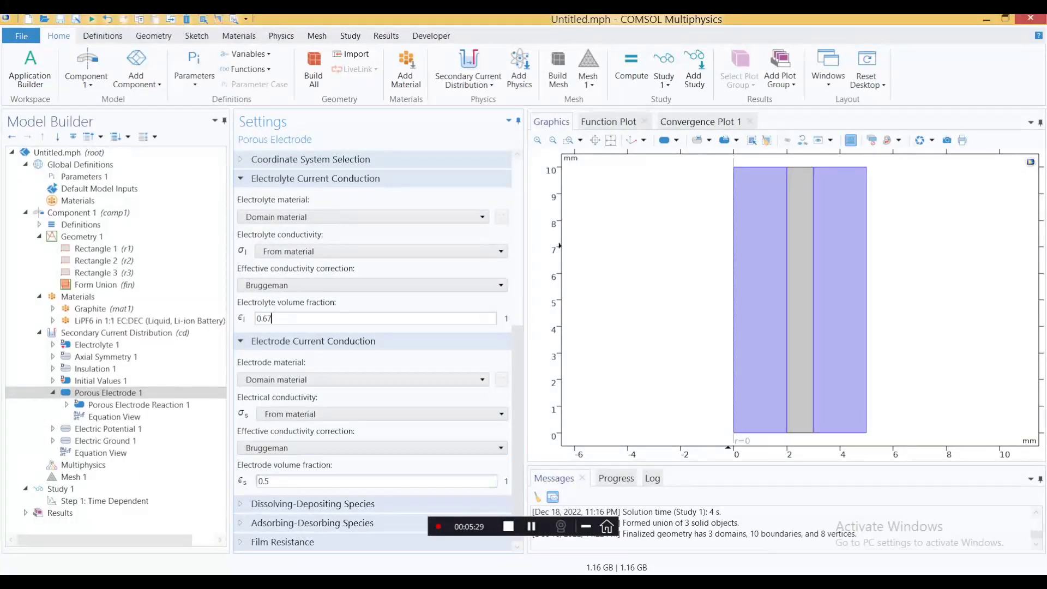
double_click(264, 481)
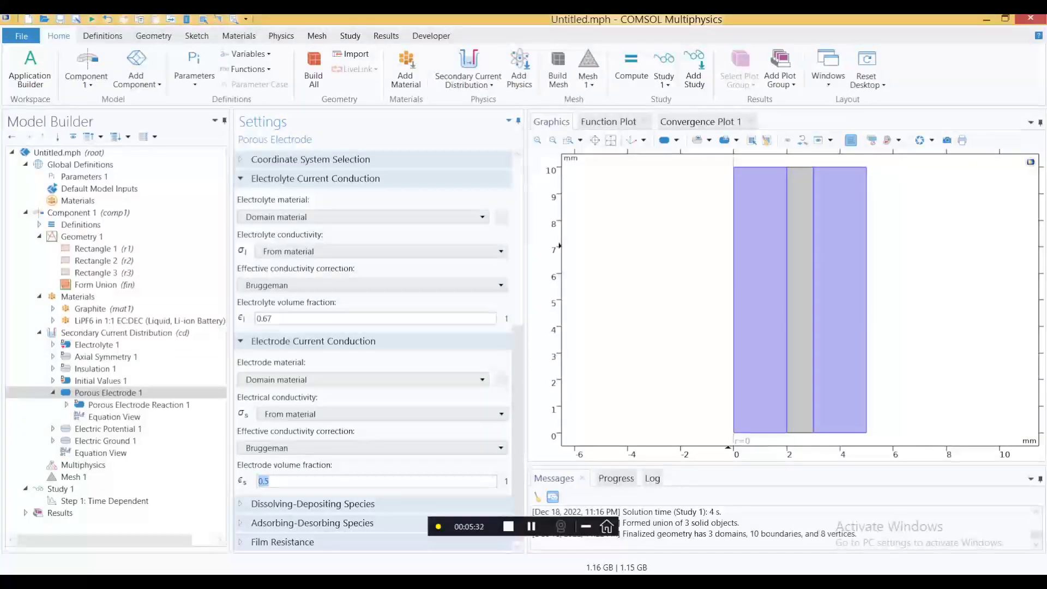
type("0")
Expand Porous Electrode Reaction 1 and check the Equation View setting among the additional physics display options.
left_click(137, 405)
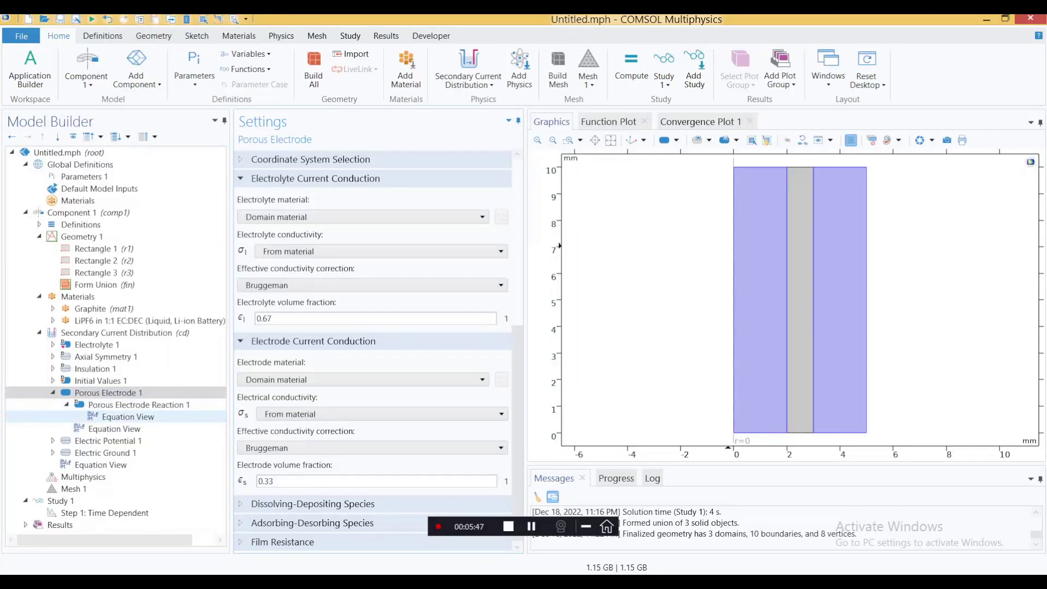
left_click(72, 137)
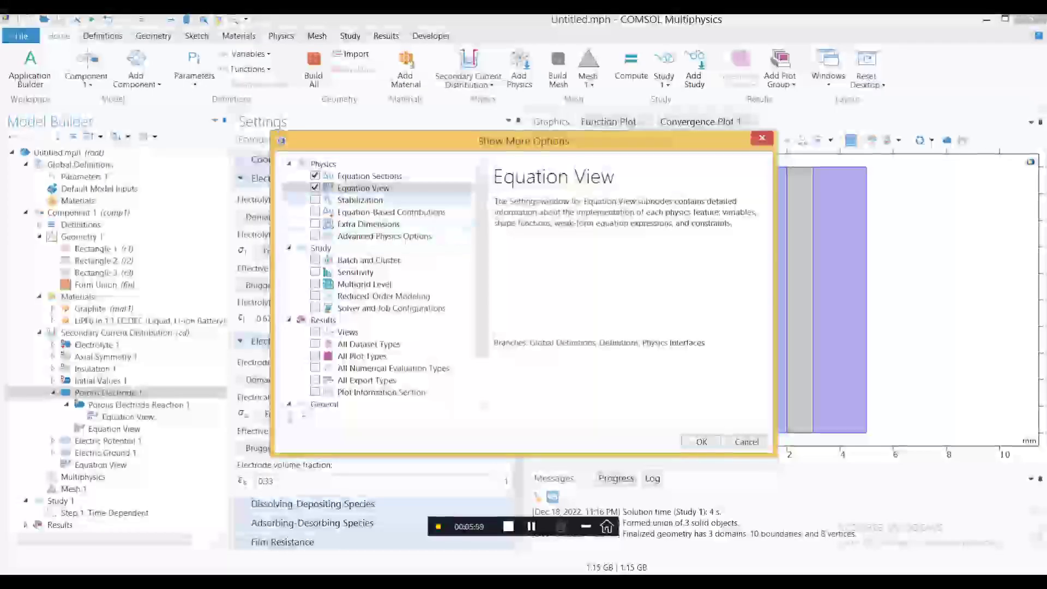
left_click(702, 442)
key("Return")
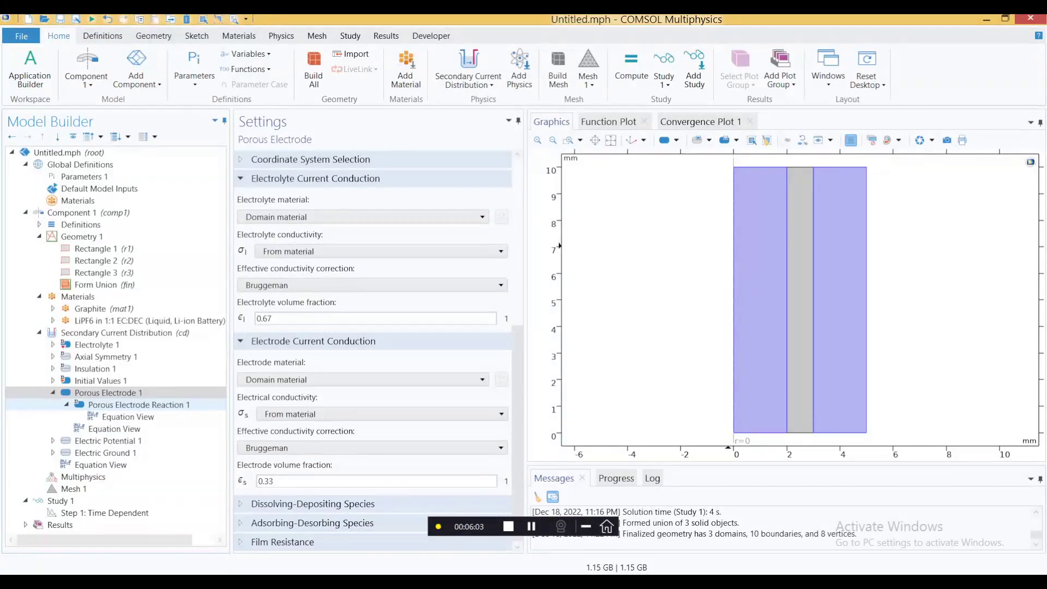
Review the equilibrium potential and kinetics settings of Porous Electrode Reaction 1 and disable that reaction.
key("Down")
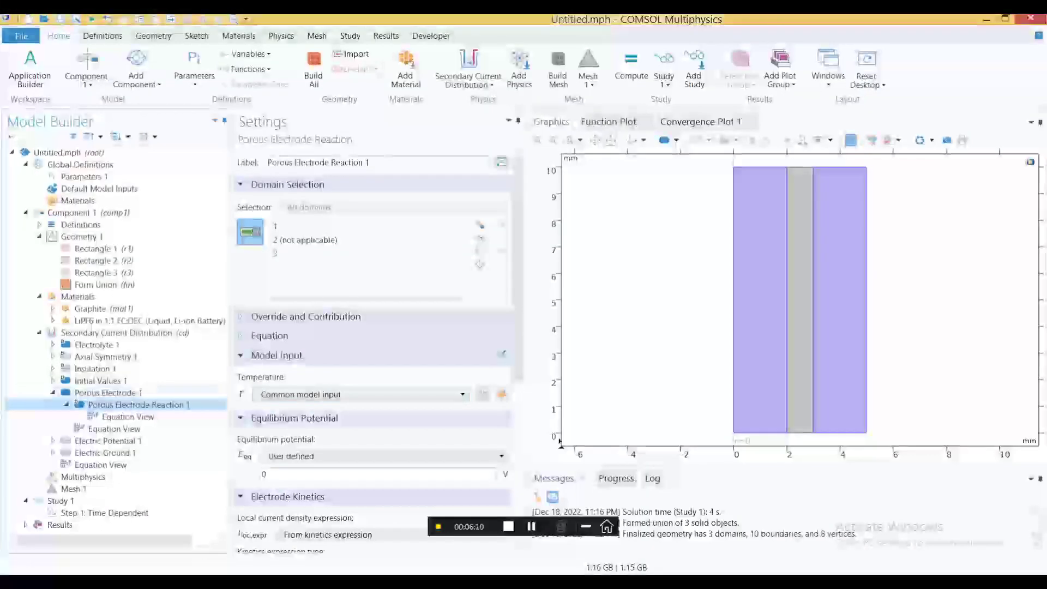
scroll(371, 300, "down", 3)
right_click(153, 405)
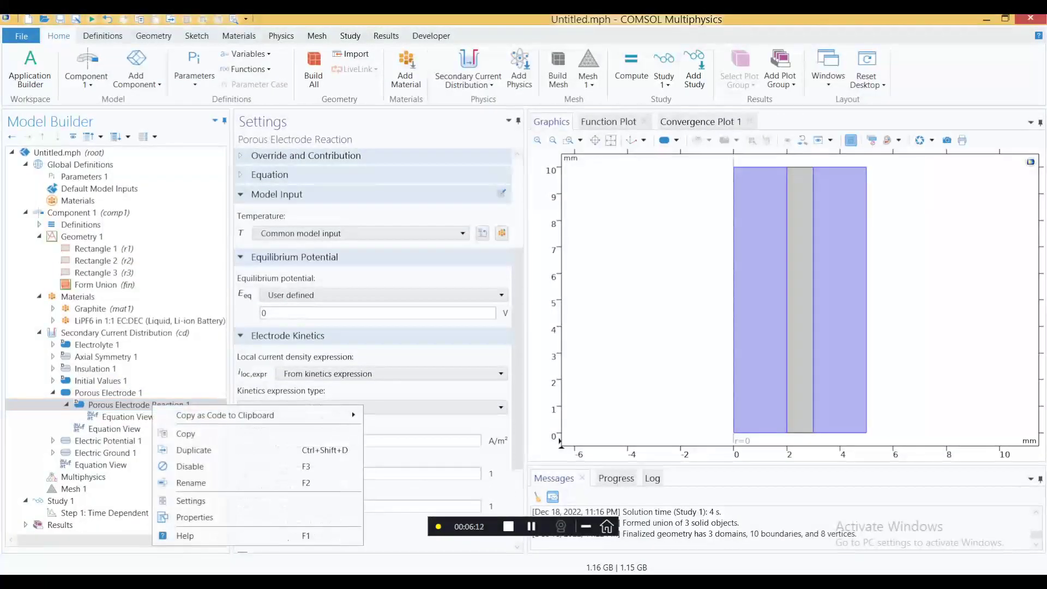
key("Down")
key("Down")
key("Down")
key("Down")
key("Return")
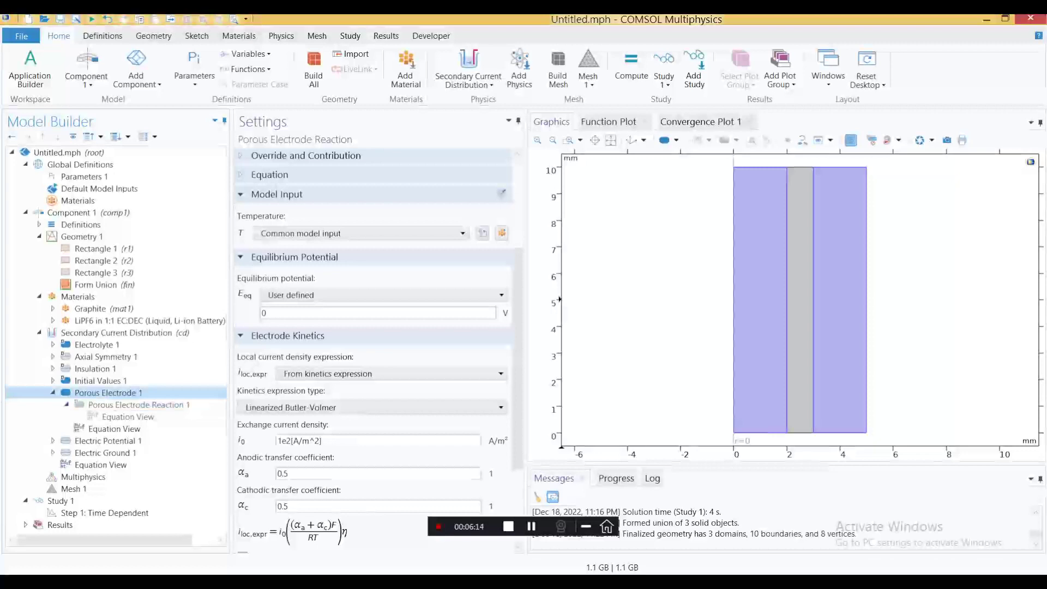
Add a Porous Matrix Double Layer Capacitance to Porous Electrode 1 and check the boundary potential entry of Electric Potential 1.
right_click(128, 393)
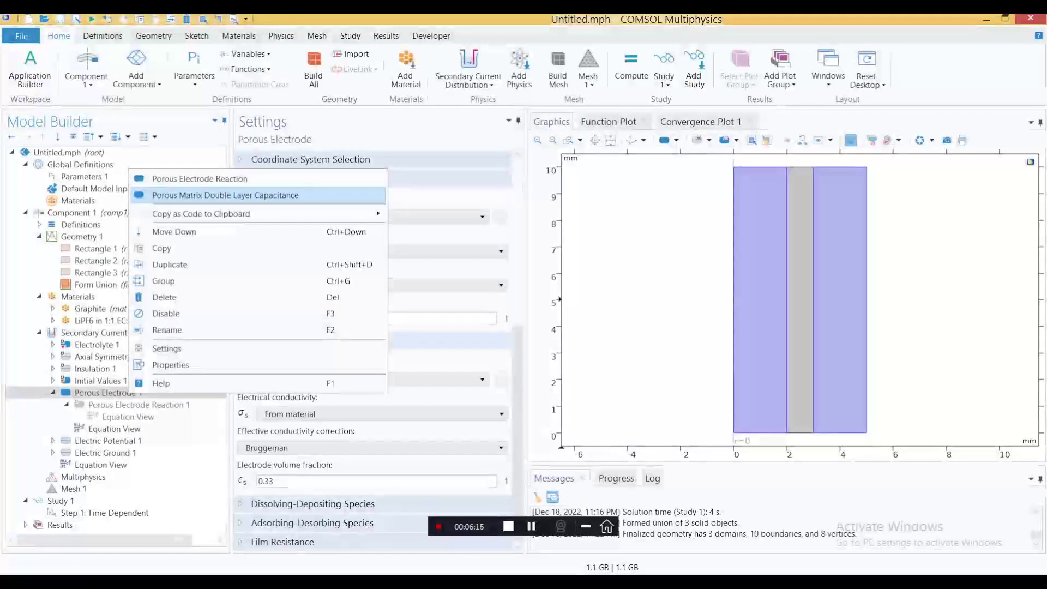
key("Return")
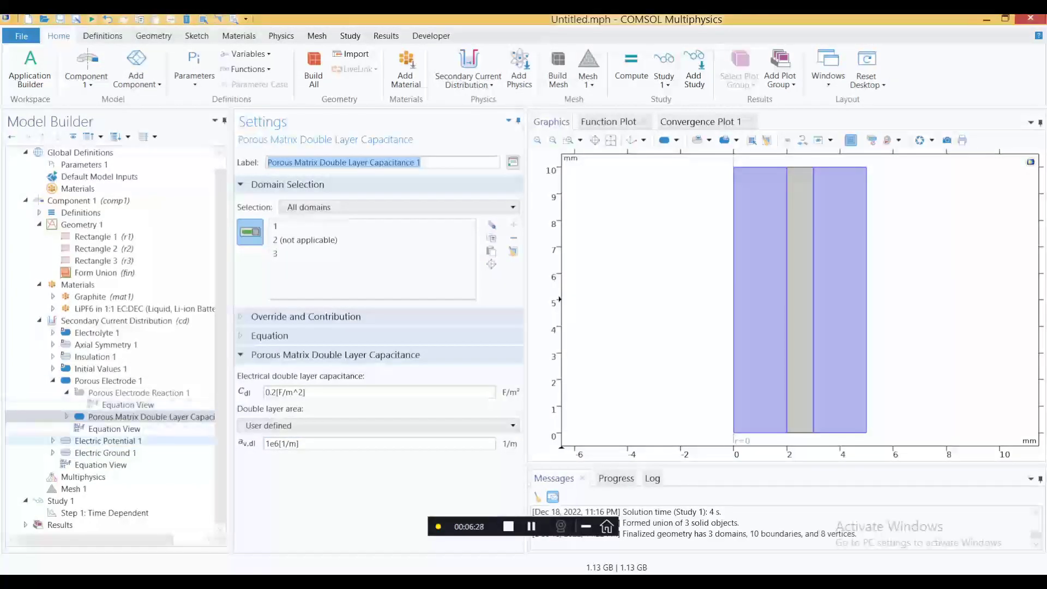
left_click(105, 441)
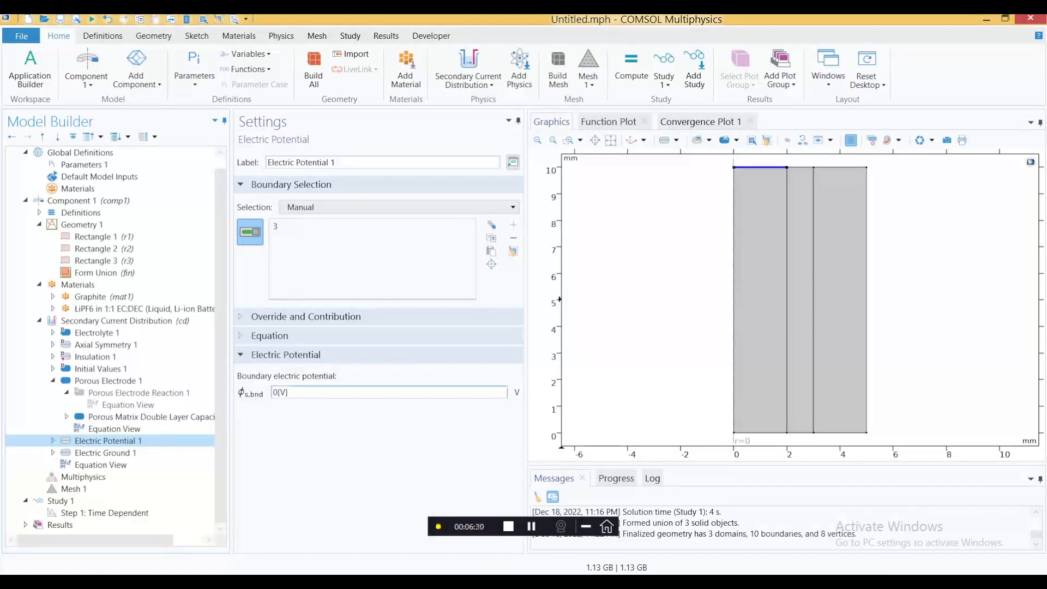
left_click_drag(290, 393, 271, 393)
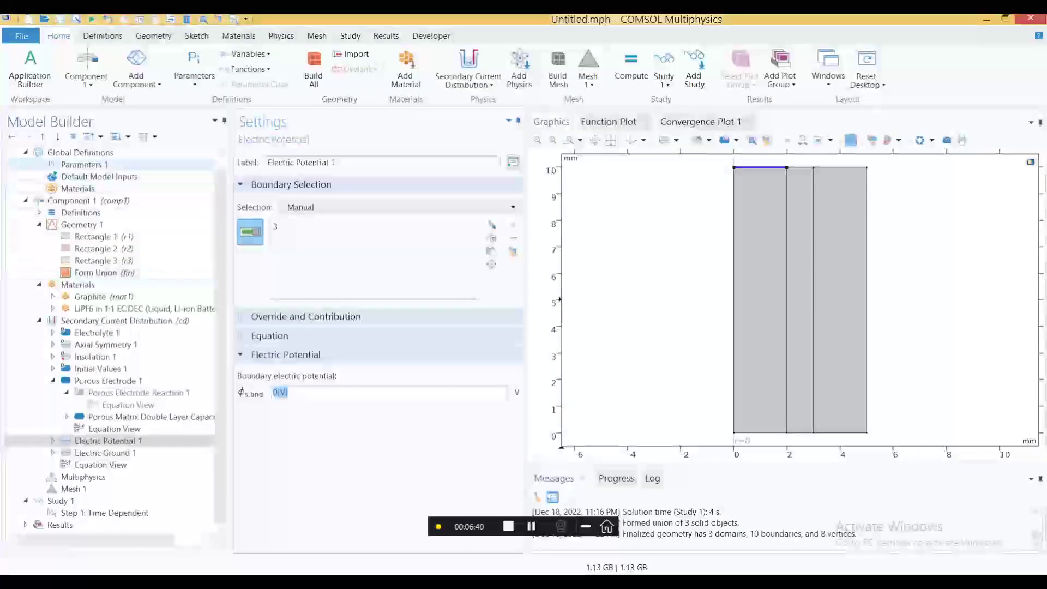
Define the global parameter V_max with the expression 2.7[V] in Parameters 1.
left_click(84, 165)
left_click(261, 225)
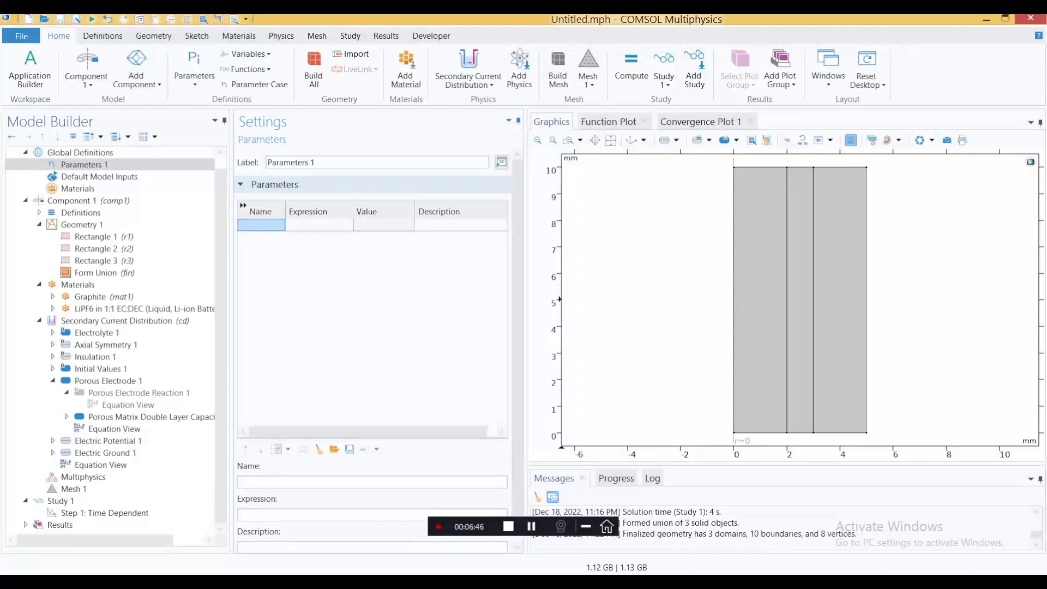
type("V_max")
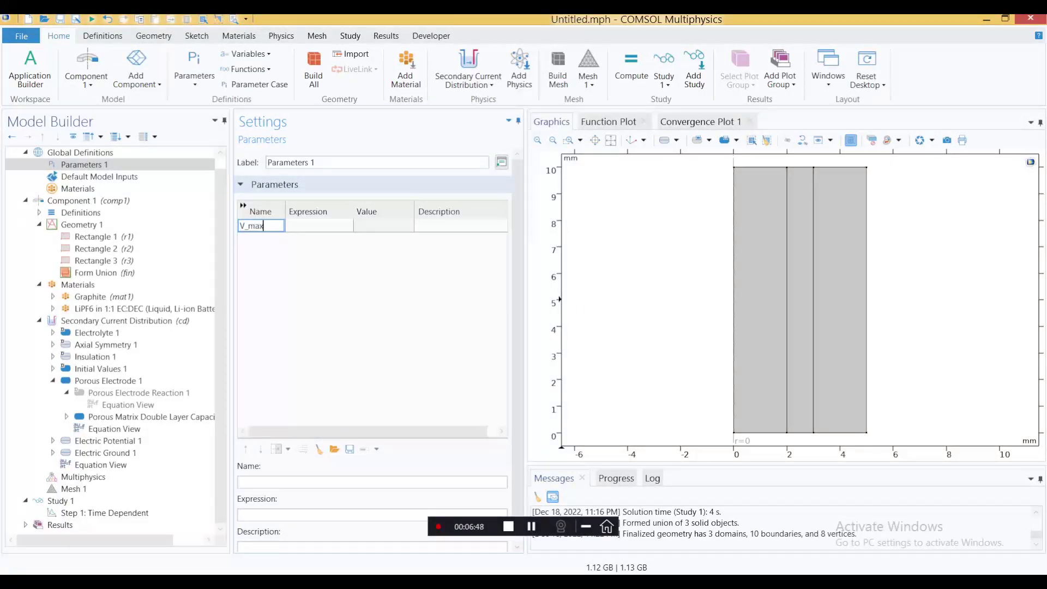
key("Tab")
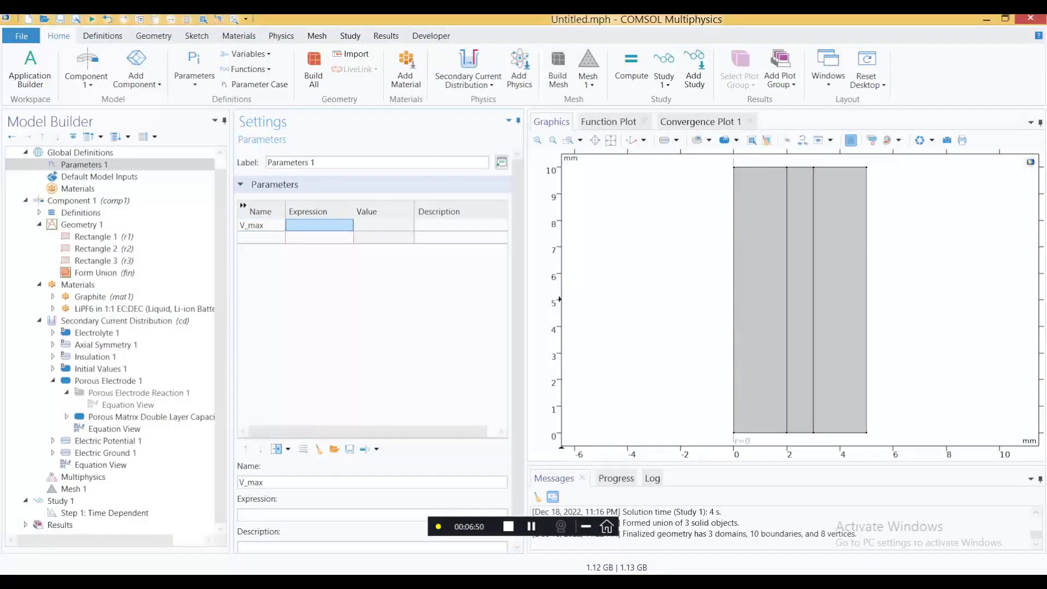
type("3")
key("BackSpace")
type(".7")
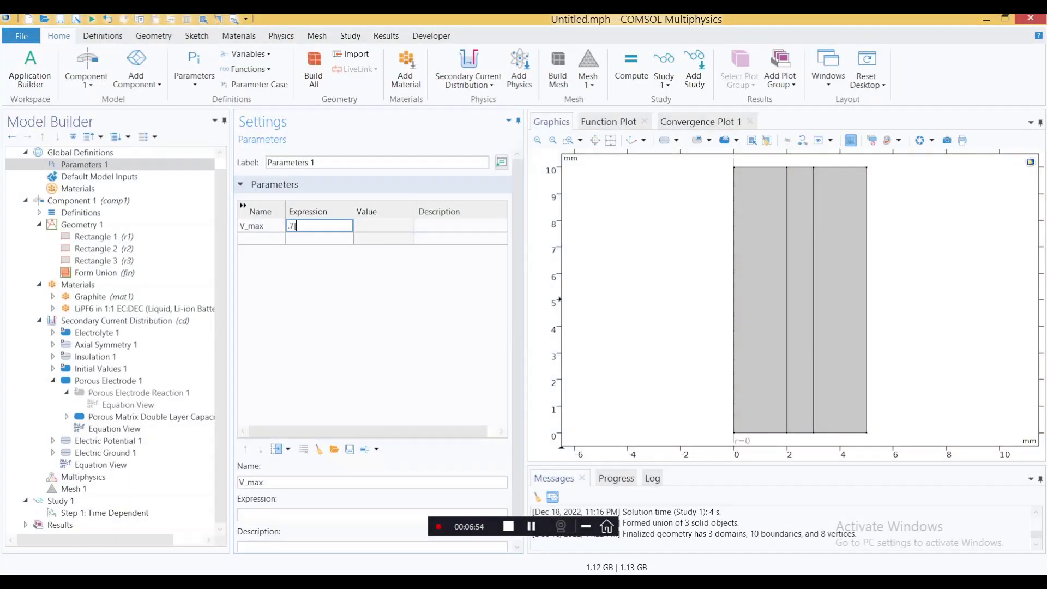
key("BackSpace")
key("BackSpace")
key("BackSpace")
type("2.7[V]")
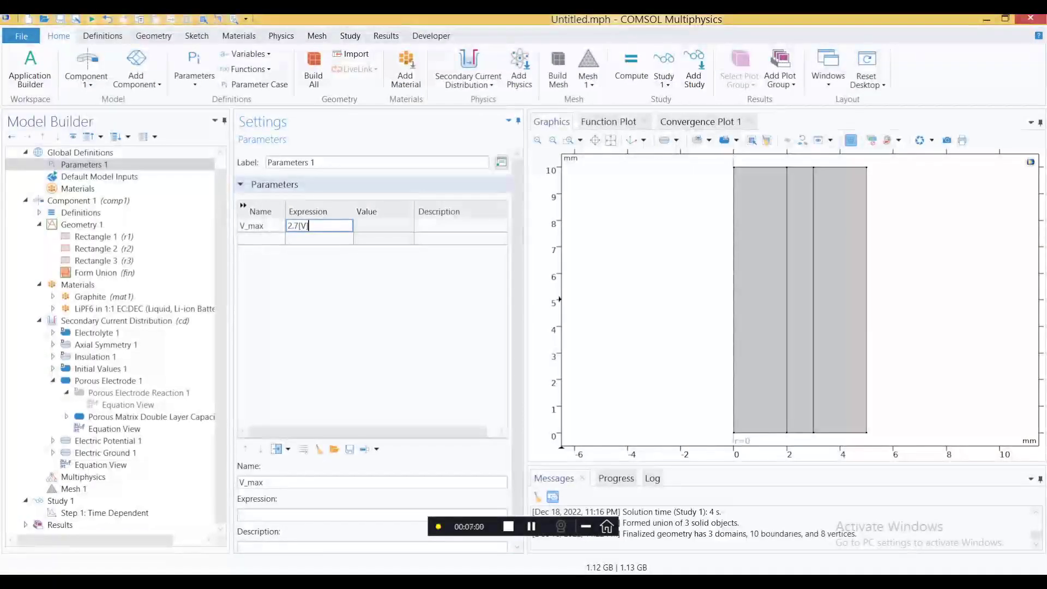
key("Return")
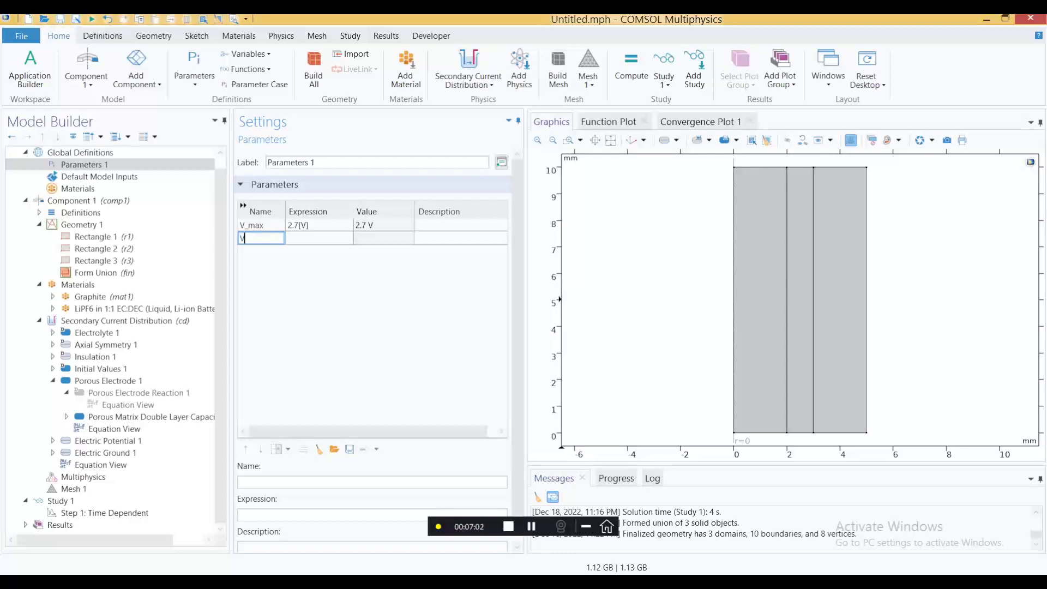
Define the global parameter V_min with the expression 0[V].
type("V_min_")
key("BackSpace")
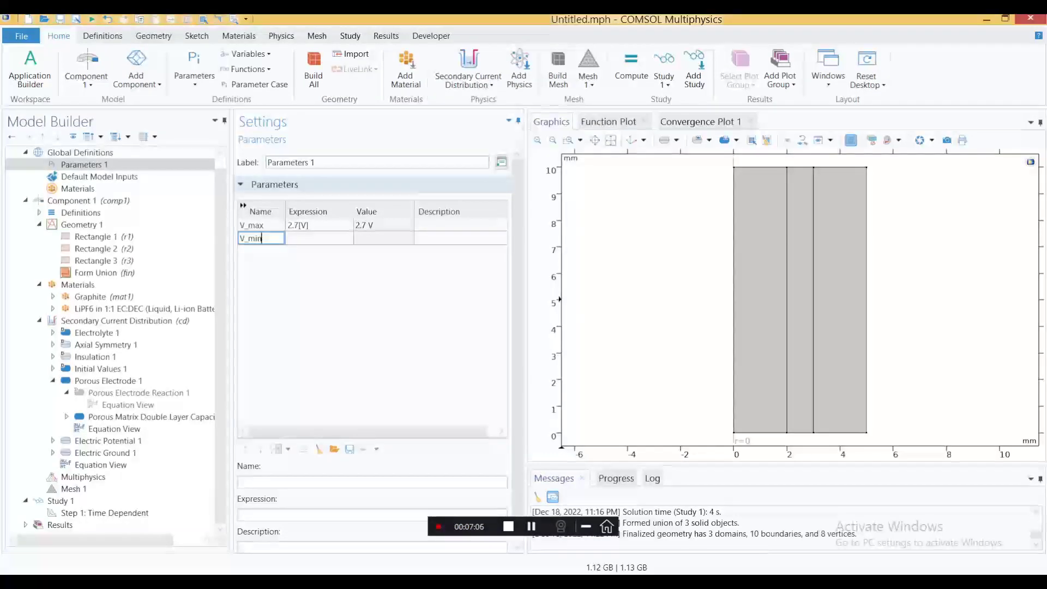
key("Tab")
type("0[V]")
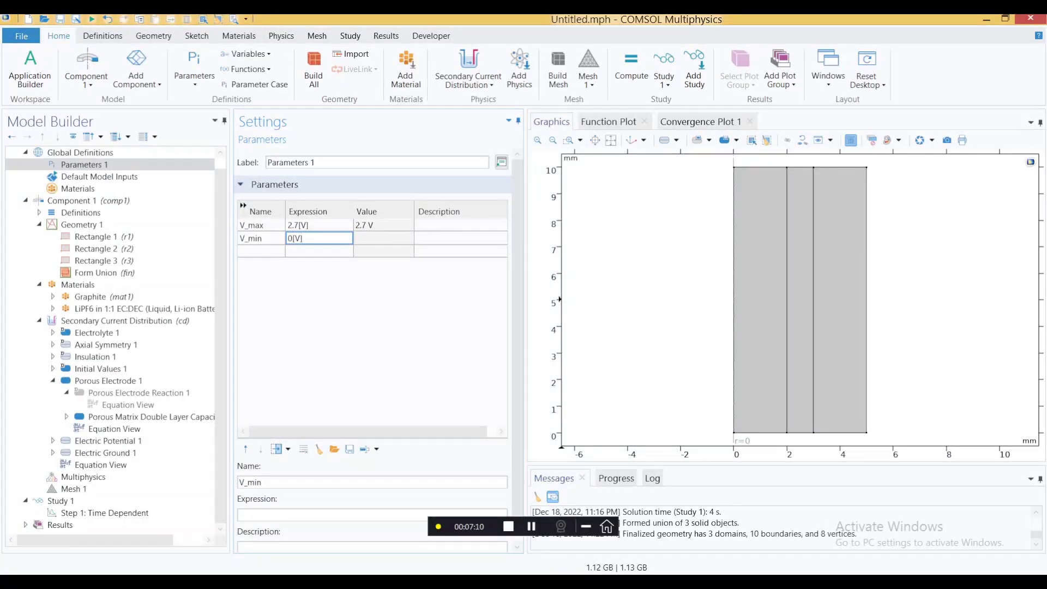
key("Return")
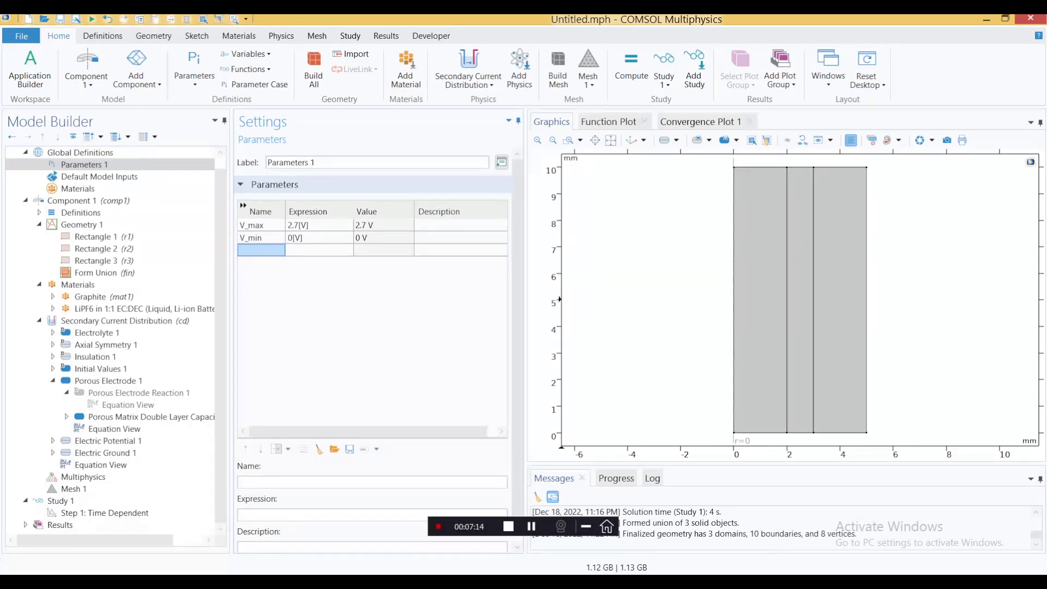
Define the global parameter v with the expression 10[V/s].
type("V")
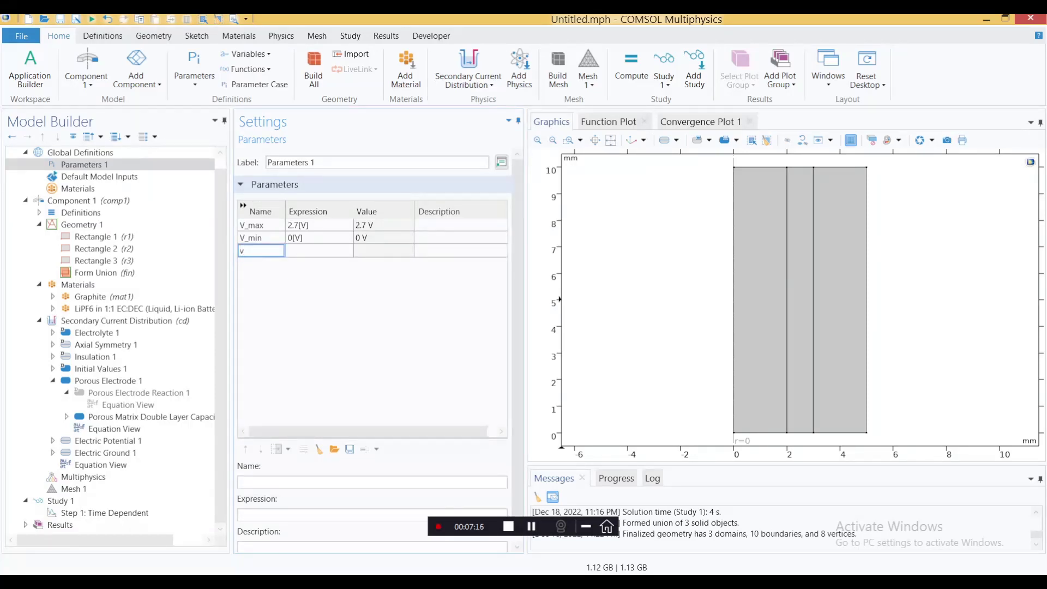
key("Tab")
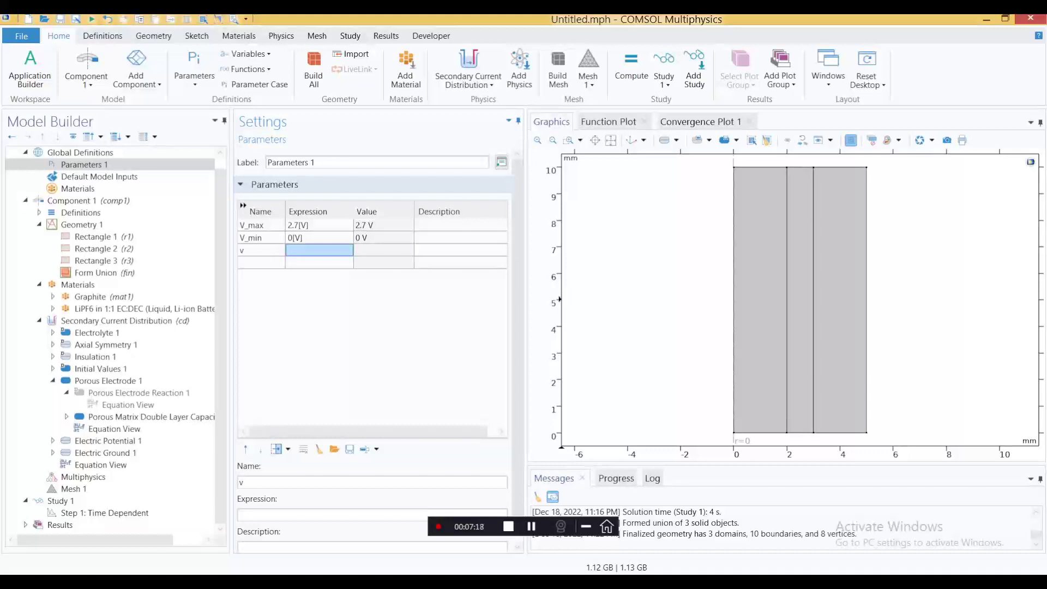
type("10")
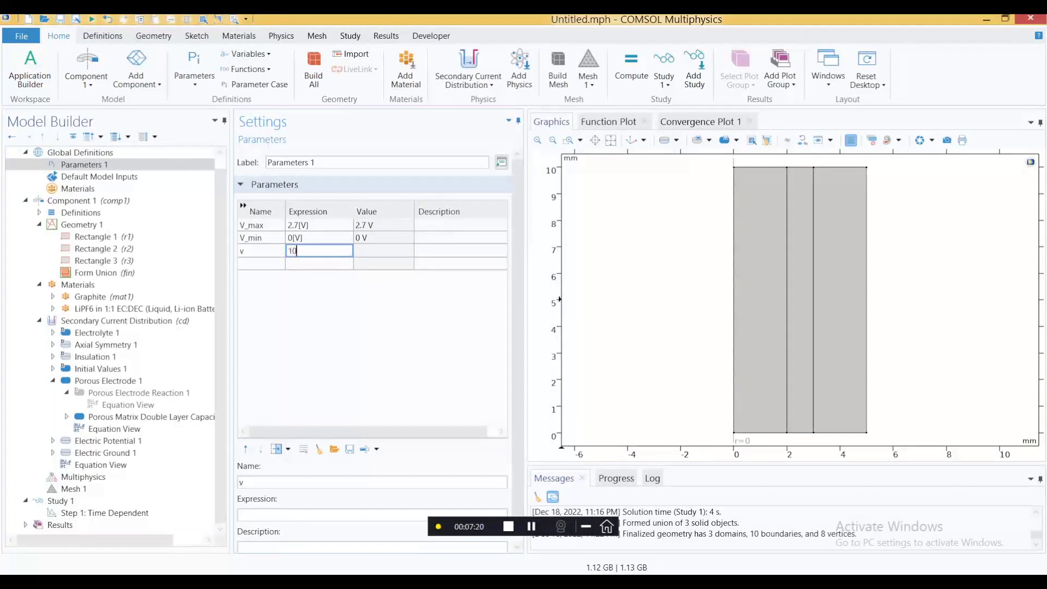
type("[V/s]")
key("Return")
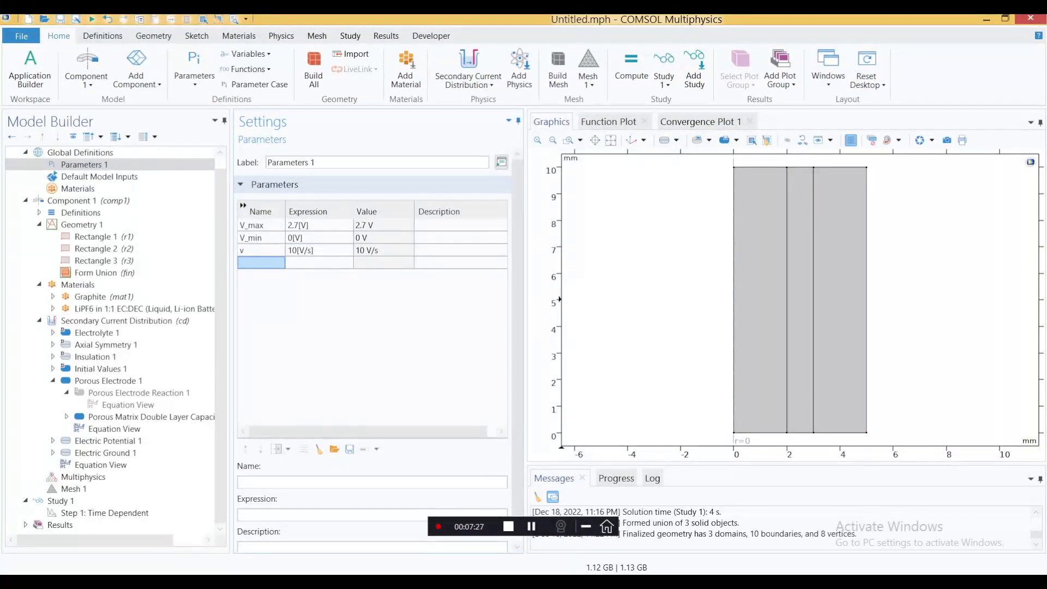
Define the global parameter tH with the expression (V_max-V_min)/v and review the parameter entries.
type("tH")
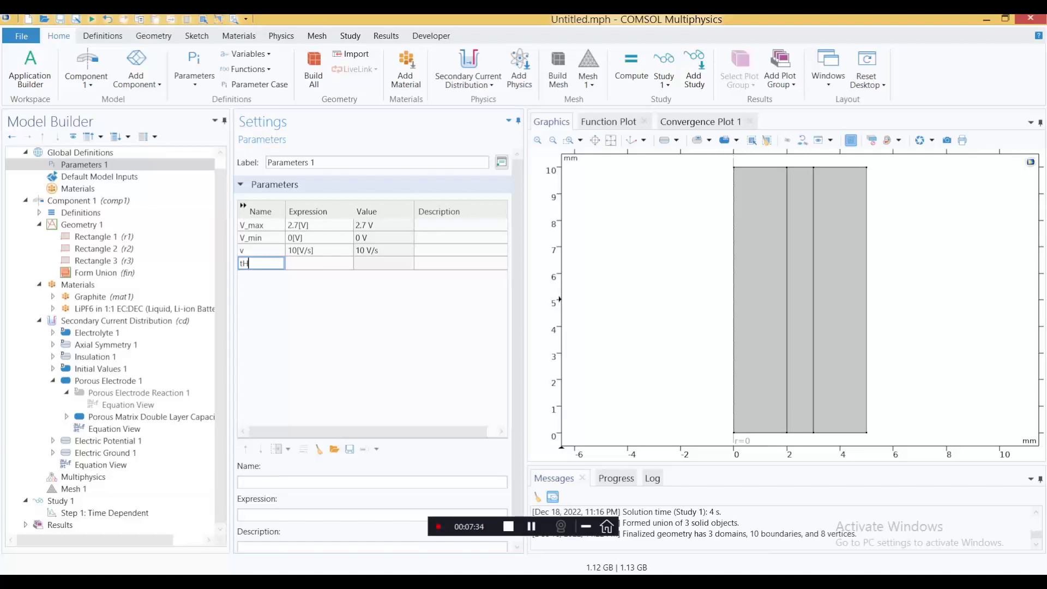
key("Tab")
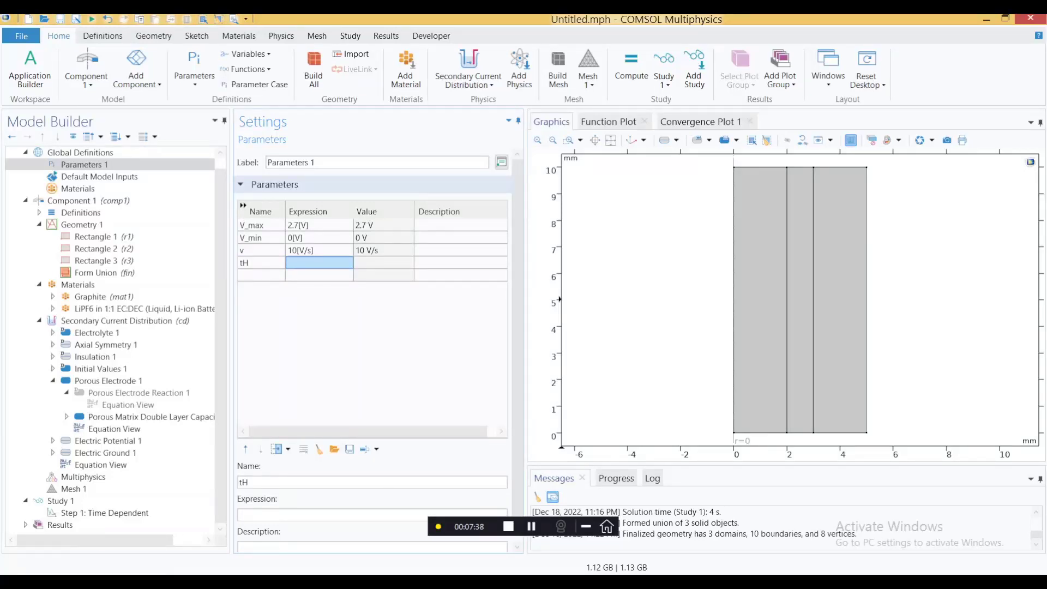
type("(V_m")
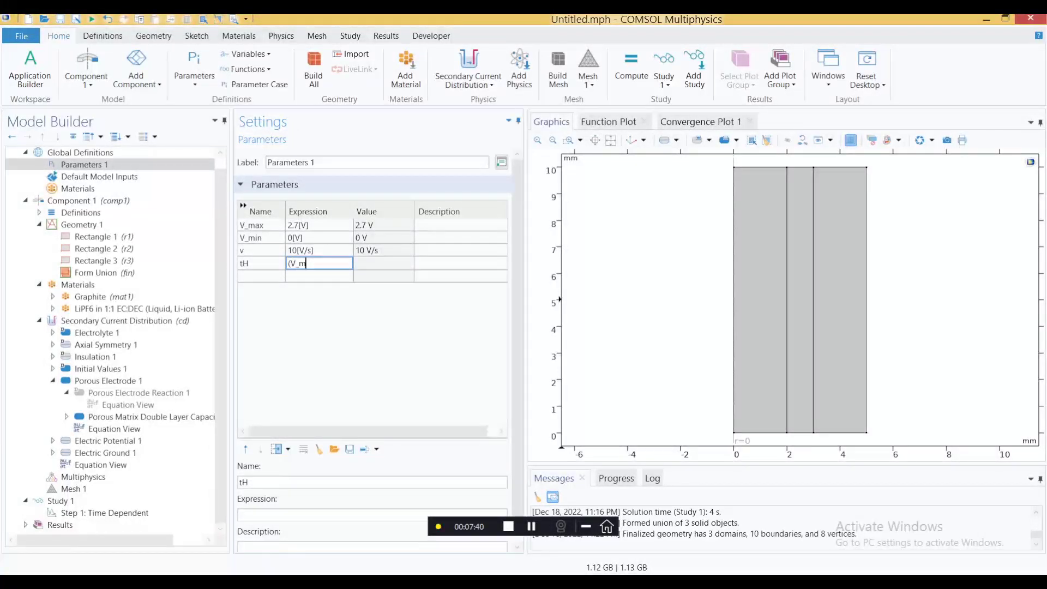
type("ax-V_min)/v")
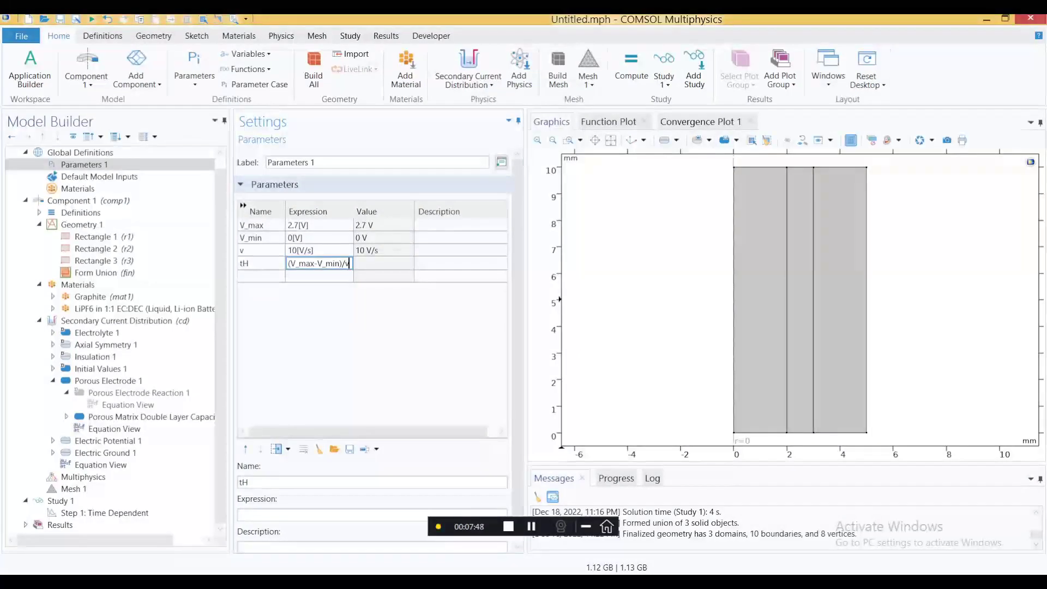
key("Return")
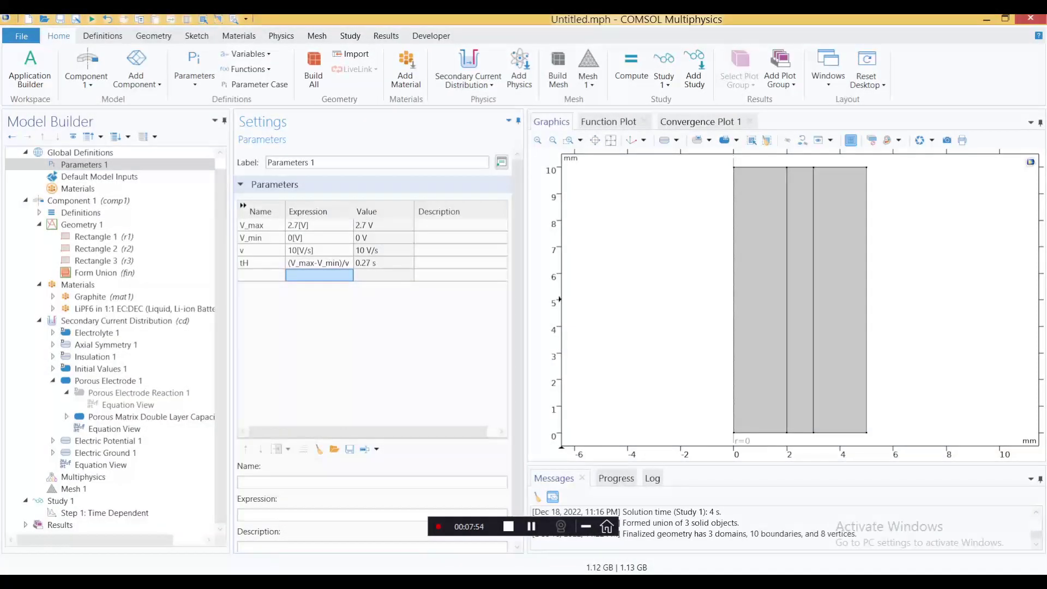
left_click_drag(262, 251, 379, 226)
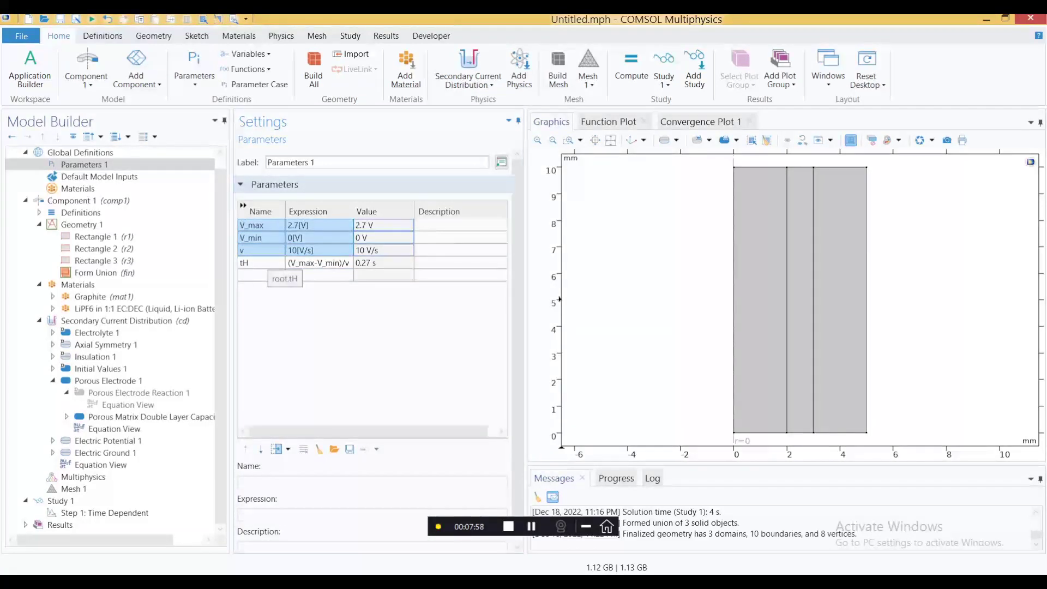
left_click_drag(266, 263, 377, 264)
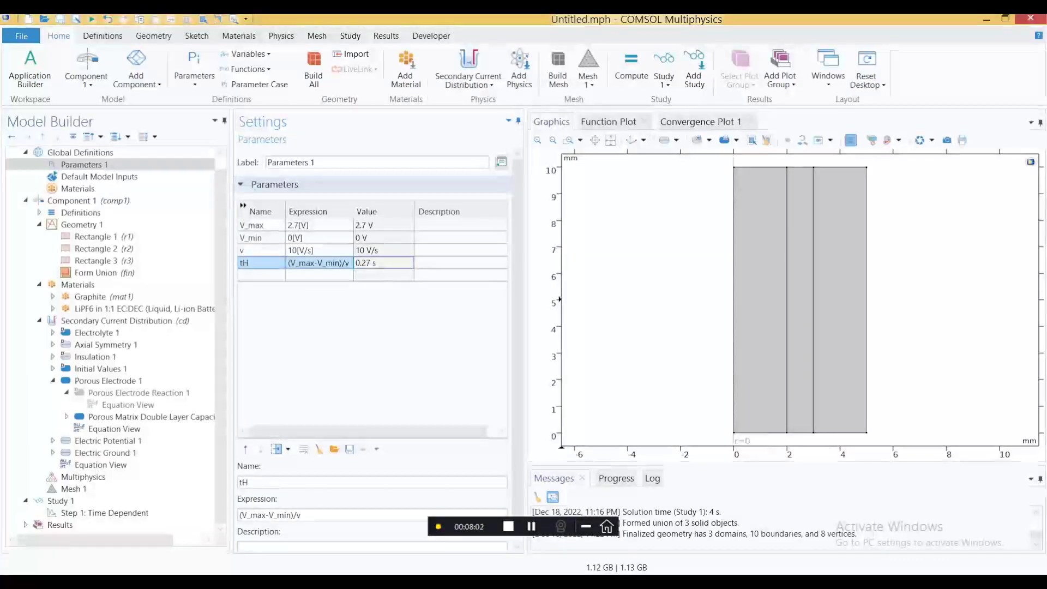
Add an interpolation function under Component 1's definitions and name the function V_in.
left_click(39, 212)
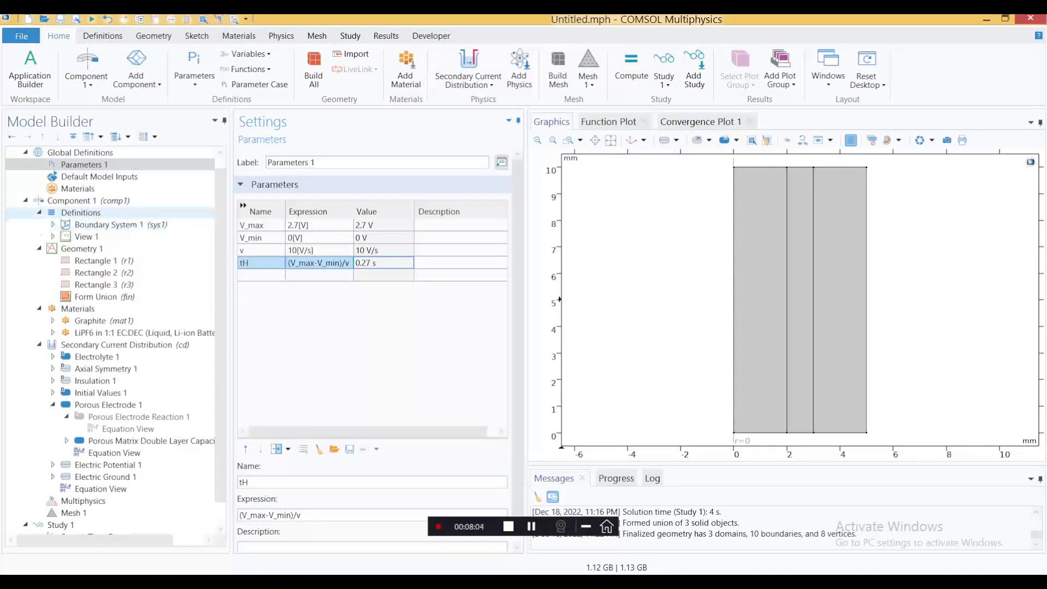
right_click(77, 212)
mouse_move(125, 240)
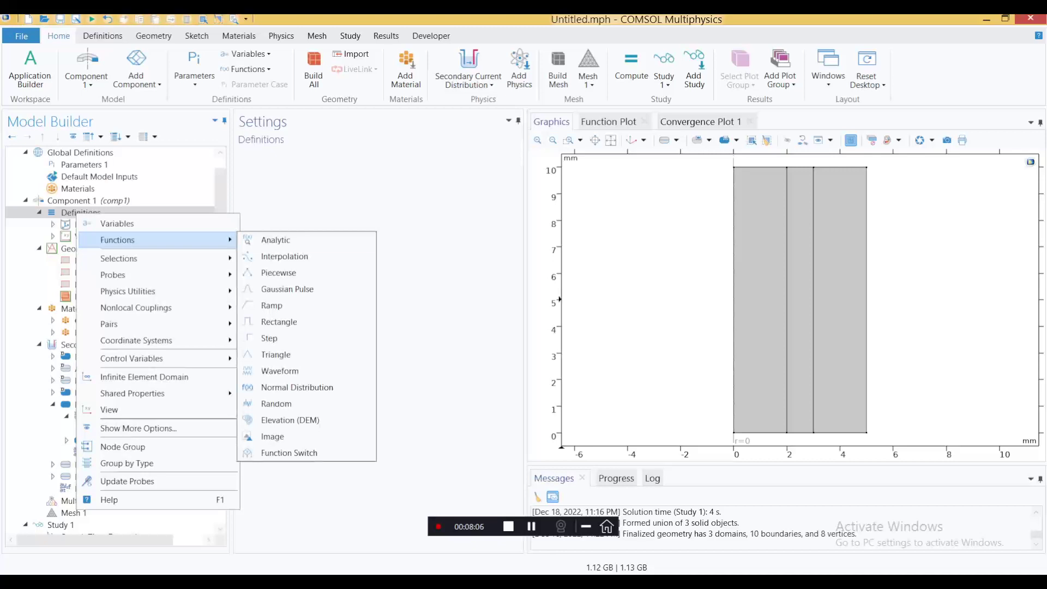
key("Down")
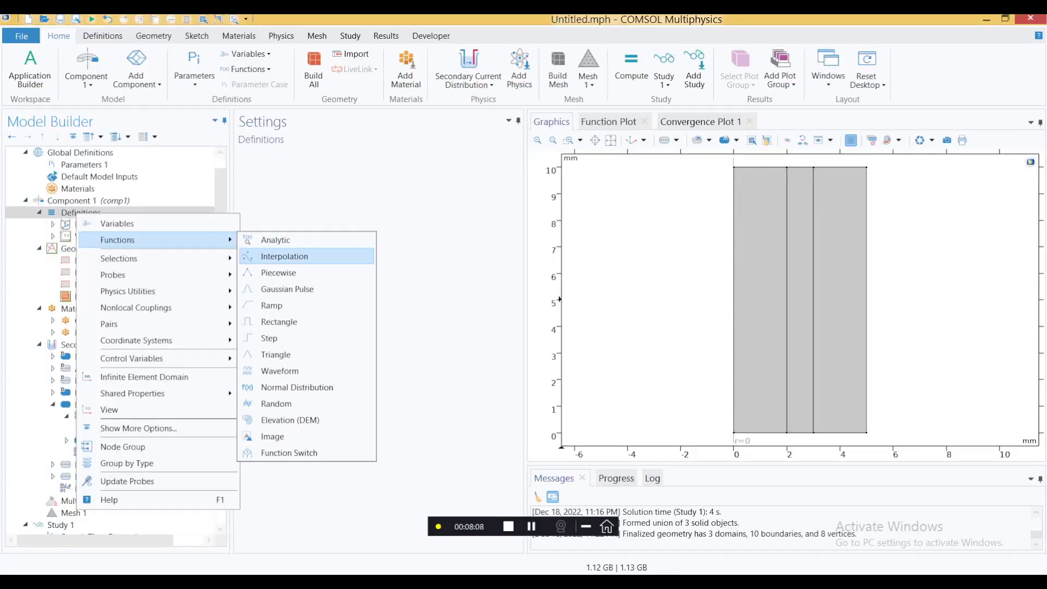
key("Return")
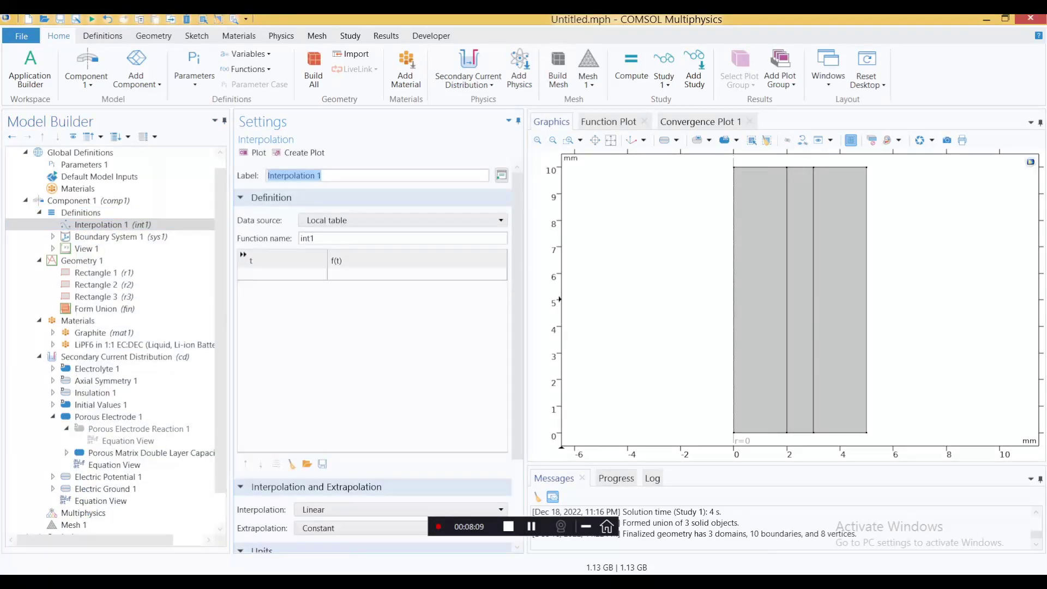
key("Tab")
type("V")
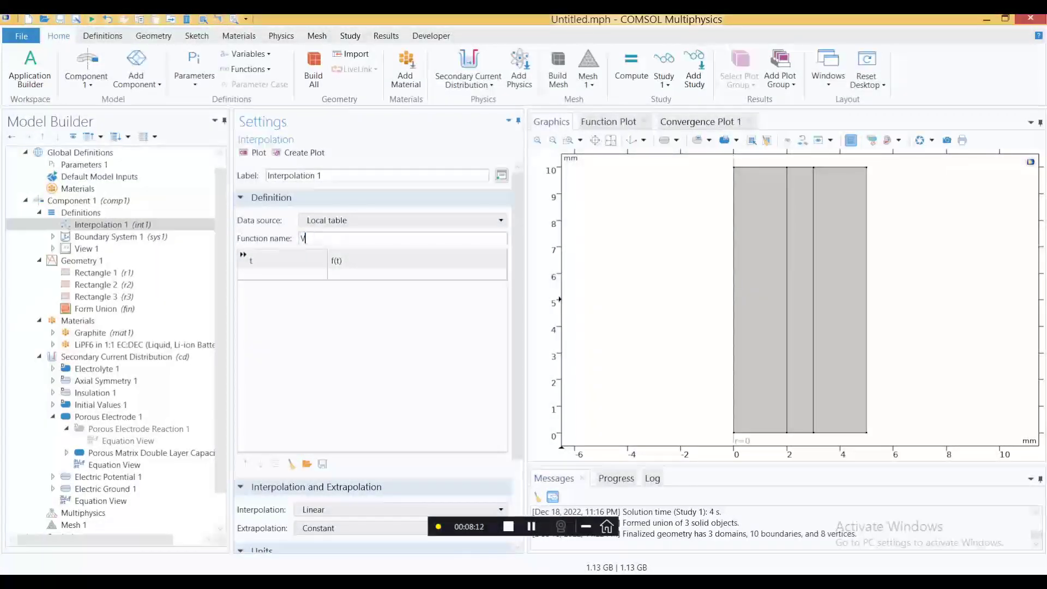
type("_in")
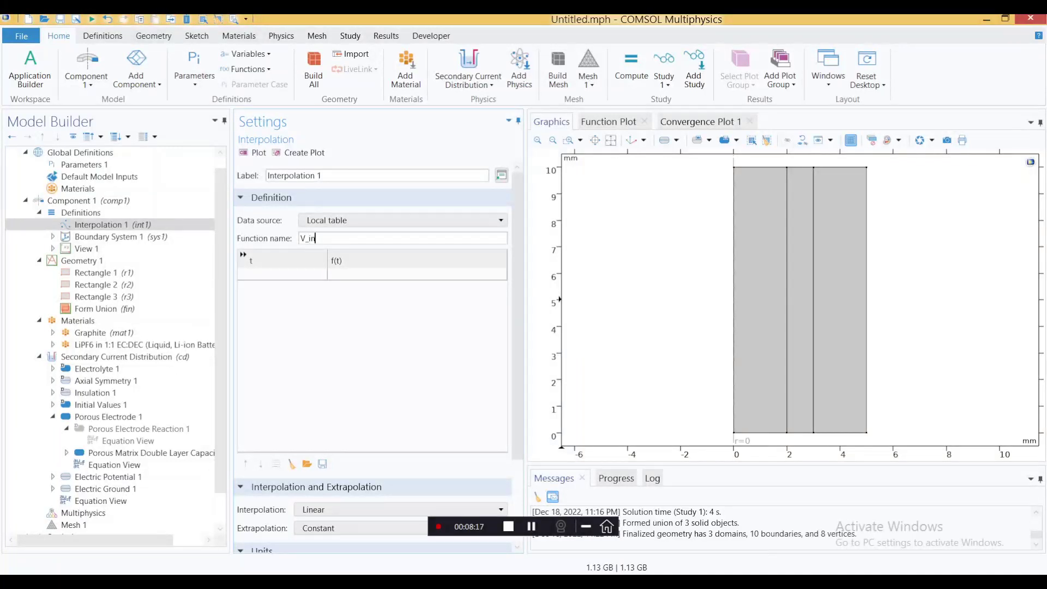
Fill the first two rows of the V_in table with 0 → V_min and tH → V_max.
key("Tab")
type("0")
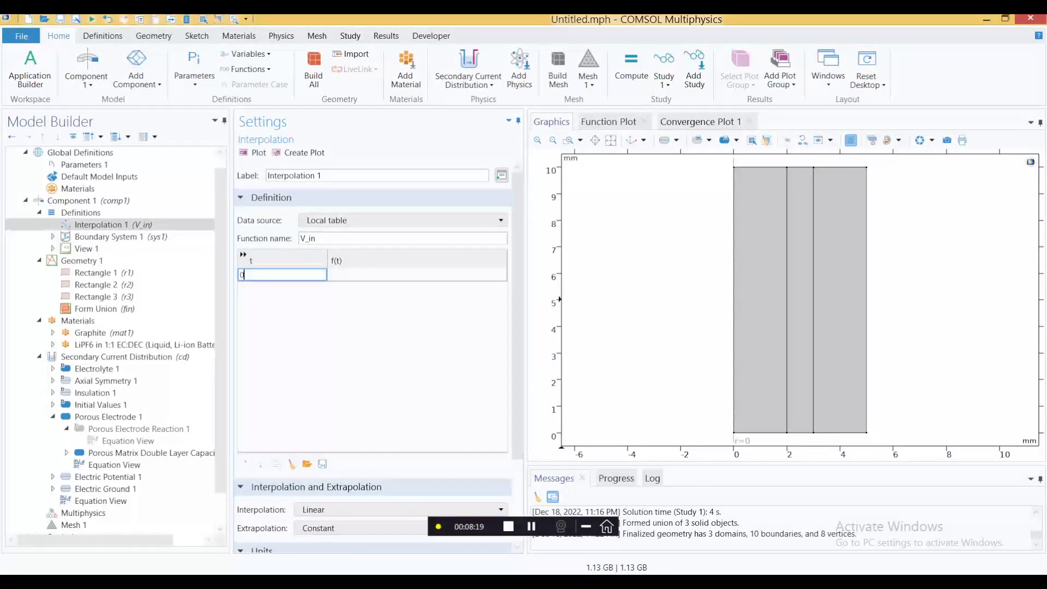
key("Tab")
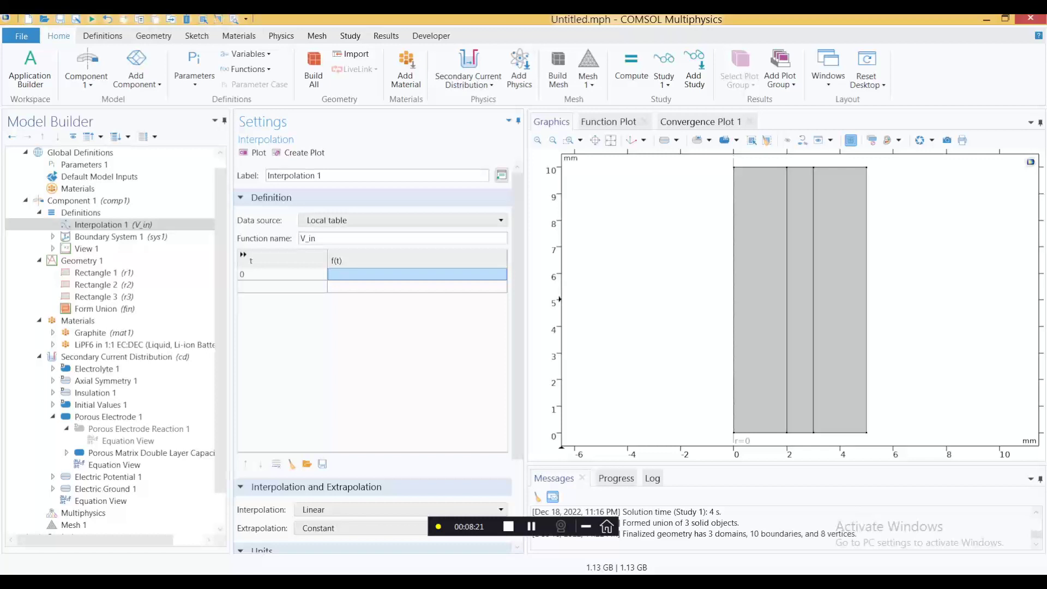
type("V_min")
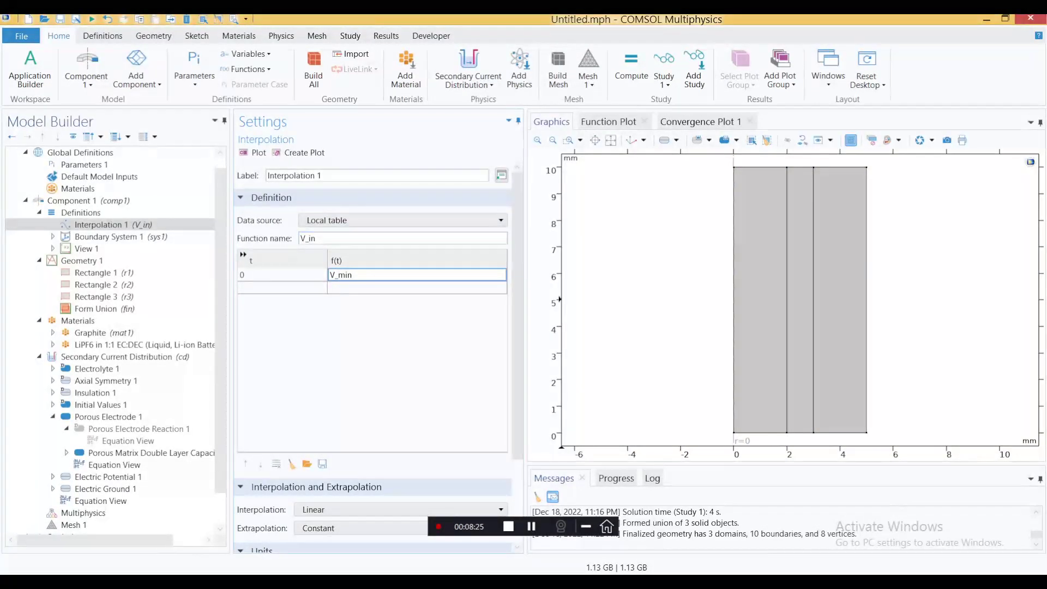
key("Tab")
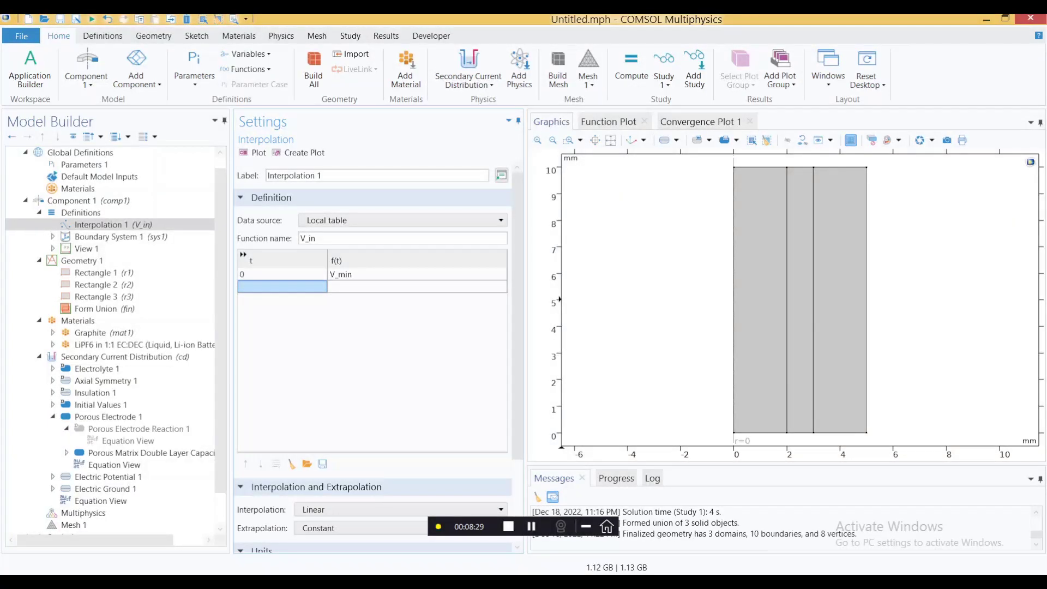
type("tH")
key("Tab")
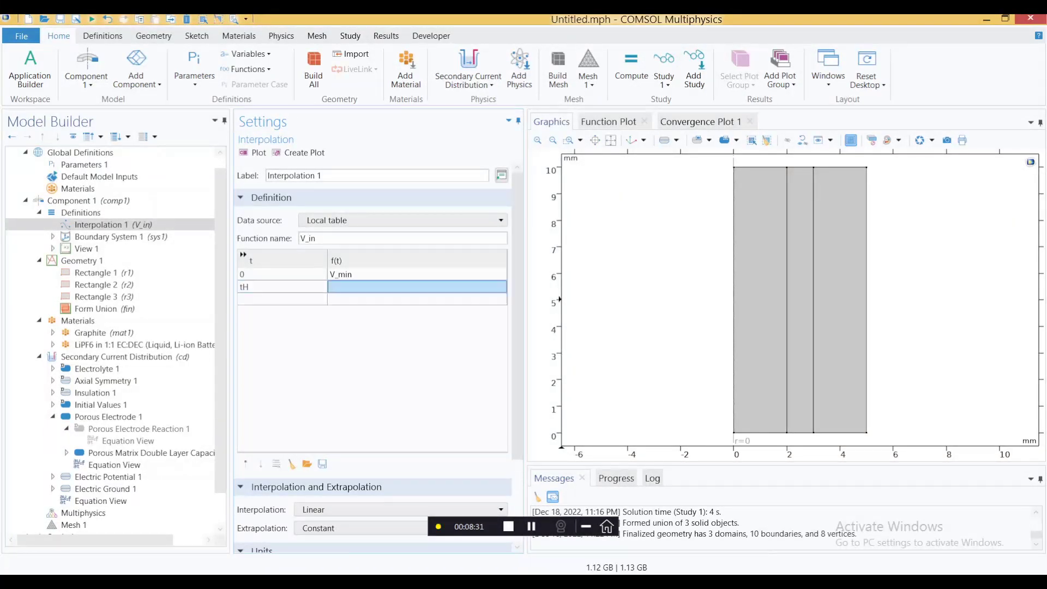
type("V_max")
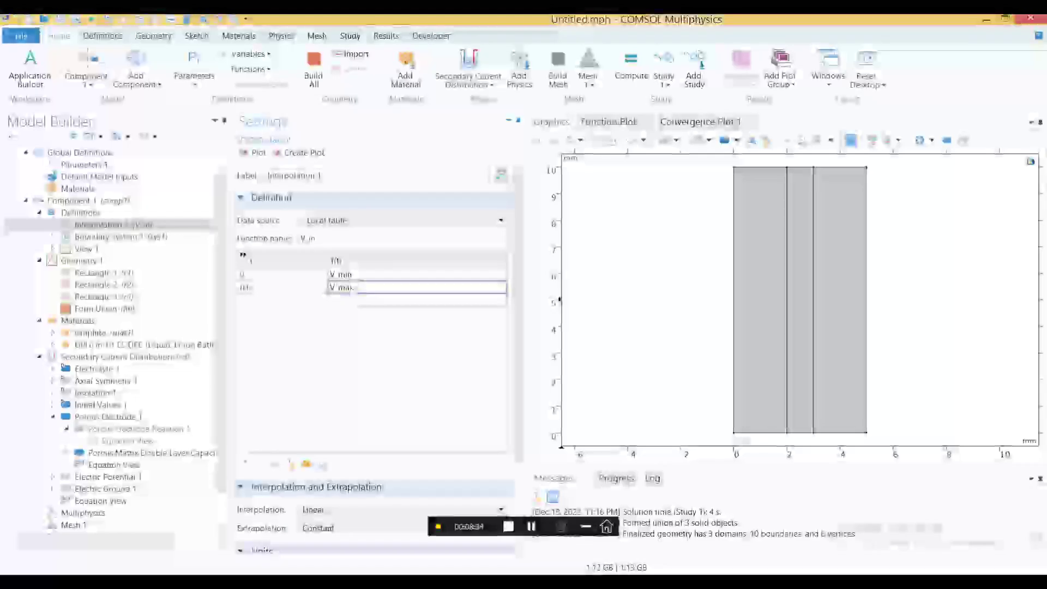
key("Tab")
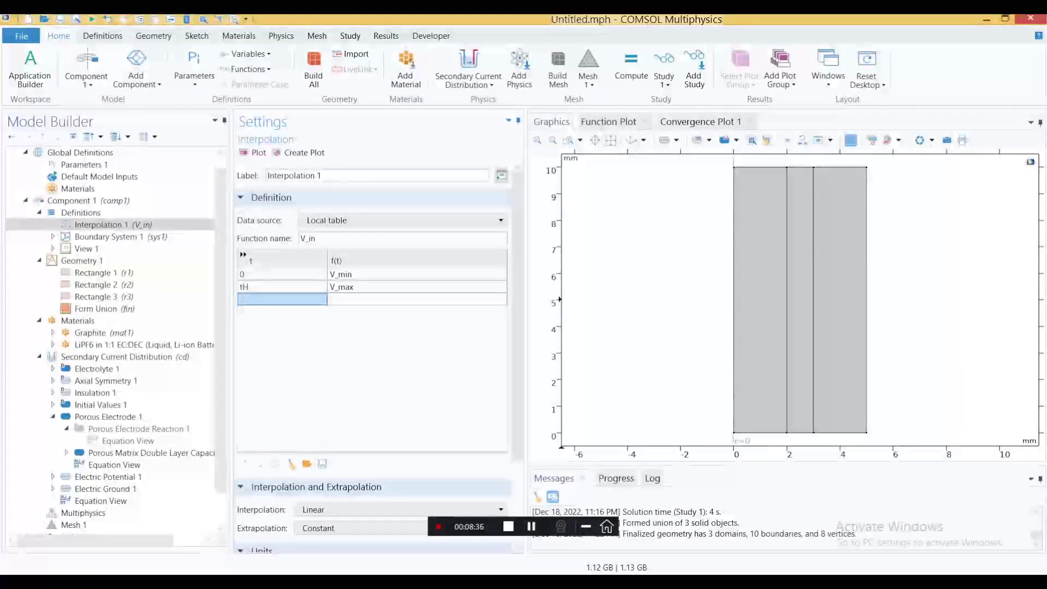
Add the rows tH*2 → V_min and tH*3 → V_max to the V_in interpolation table.
type("tH*")
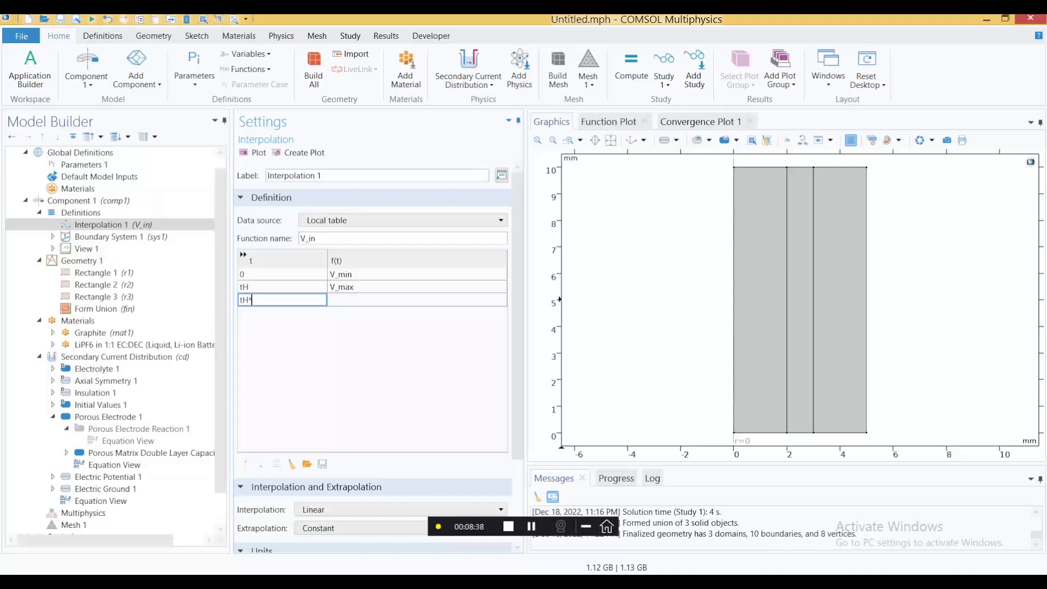
type("2")
key("Tab")
type("V_min")
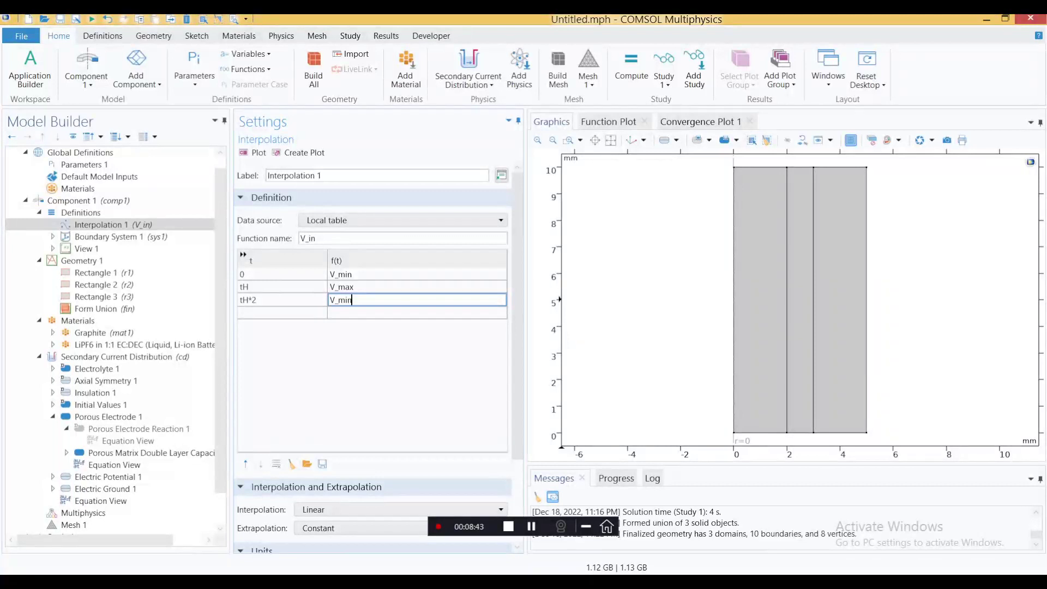
key("Tab")
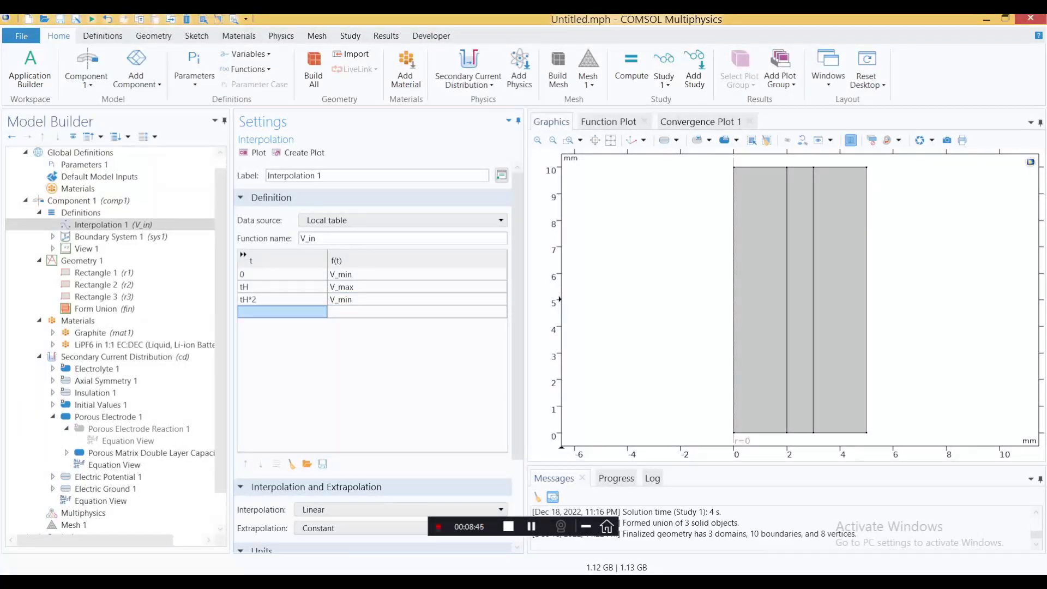
type("t")
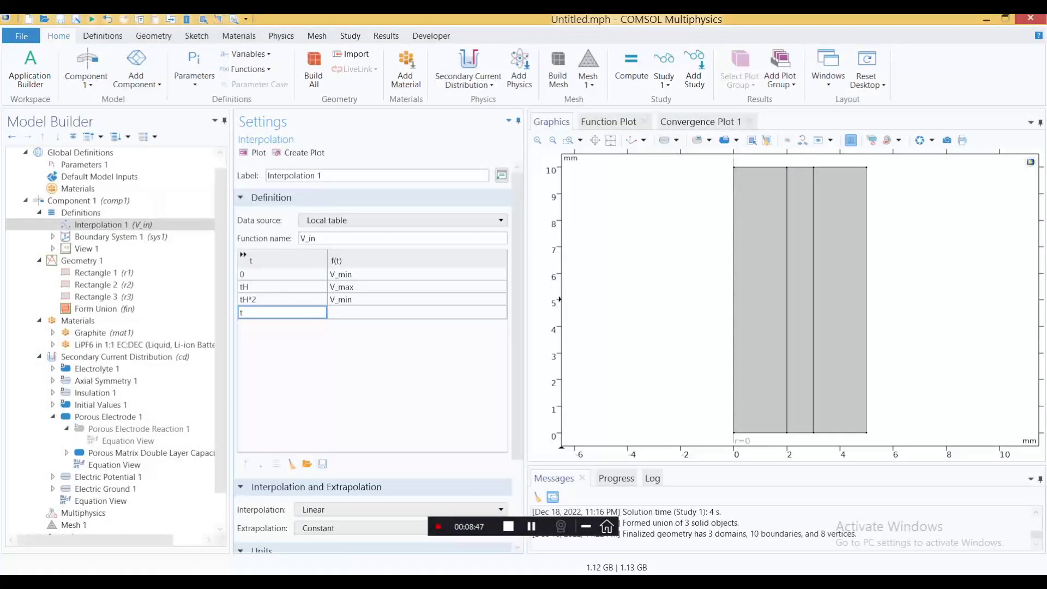
type("H*3")
key("Tab")
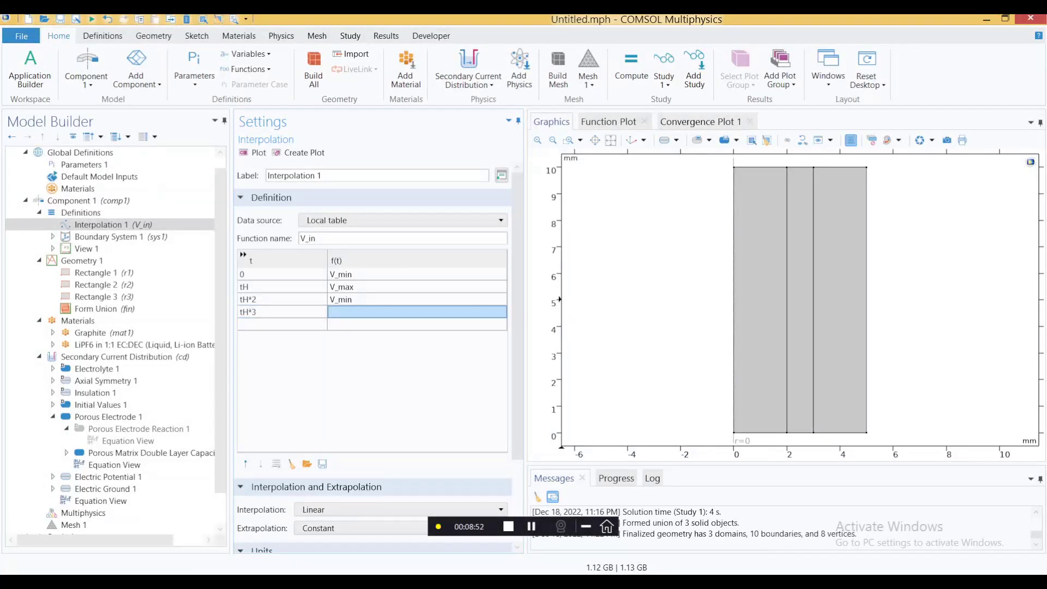
type("V_max")
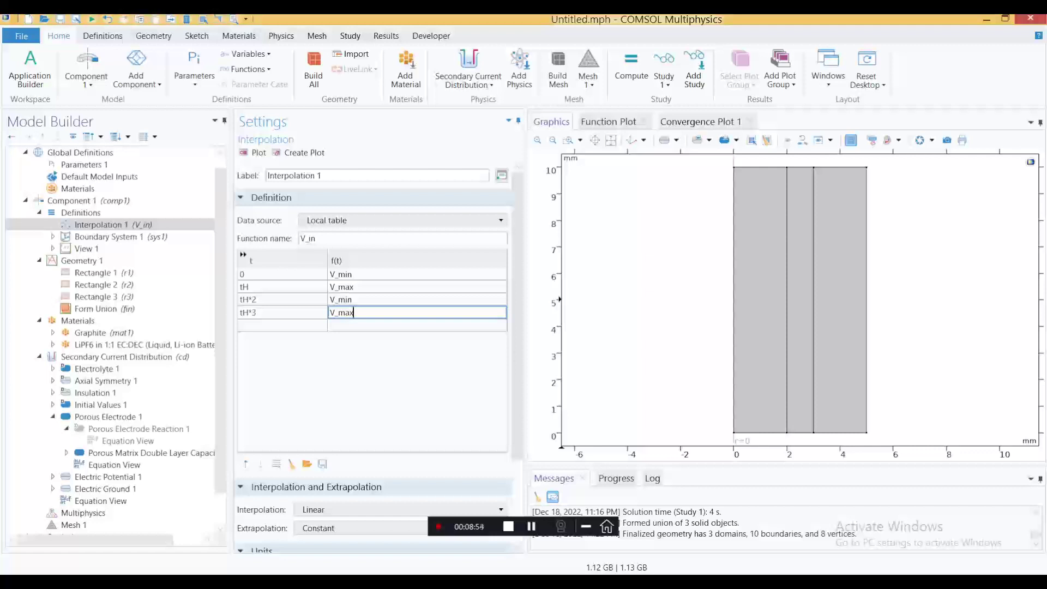
key("Tab")
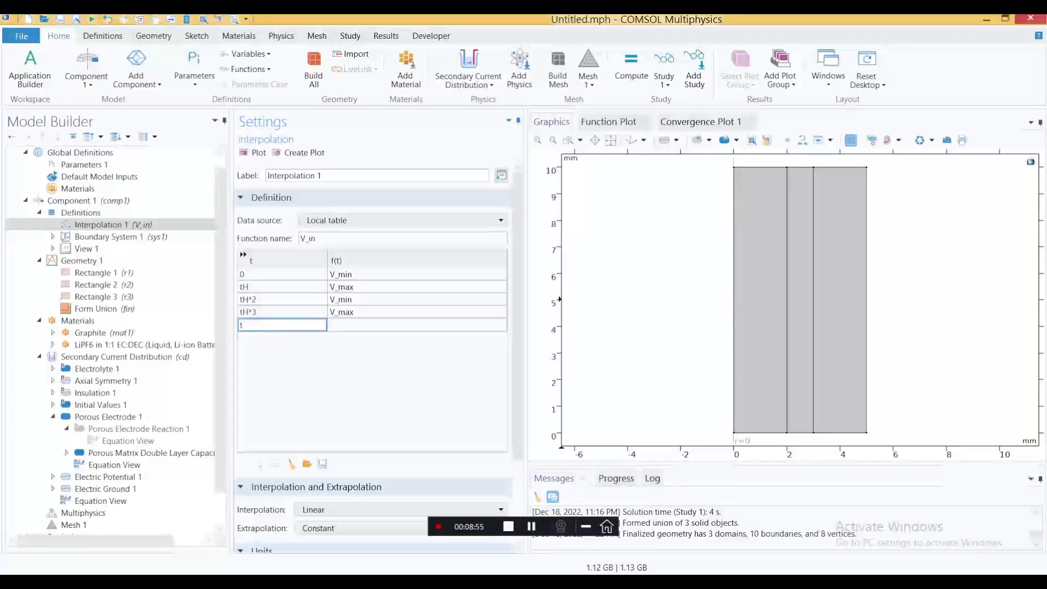
Add the row tH*4 → V_min to the V_in interpolation table and plot the function.
type("tH*4")
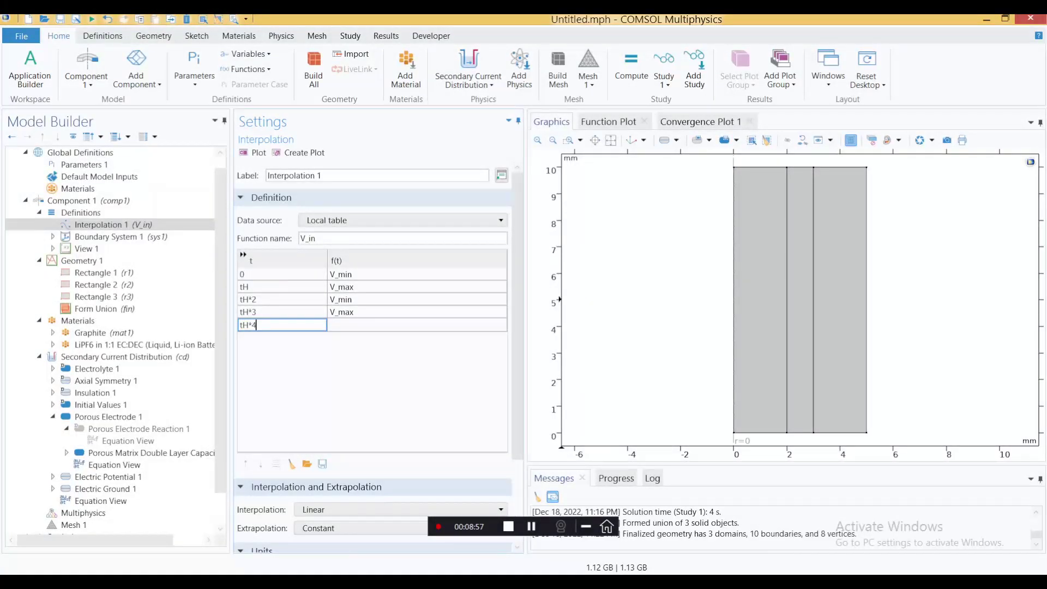
key("Tab")
type("V")
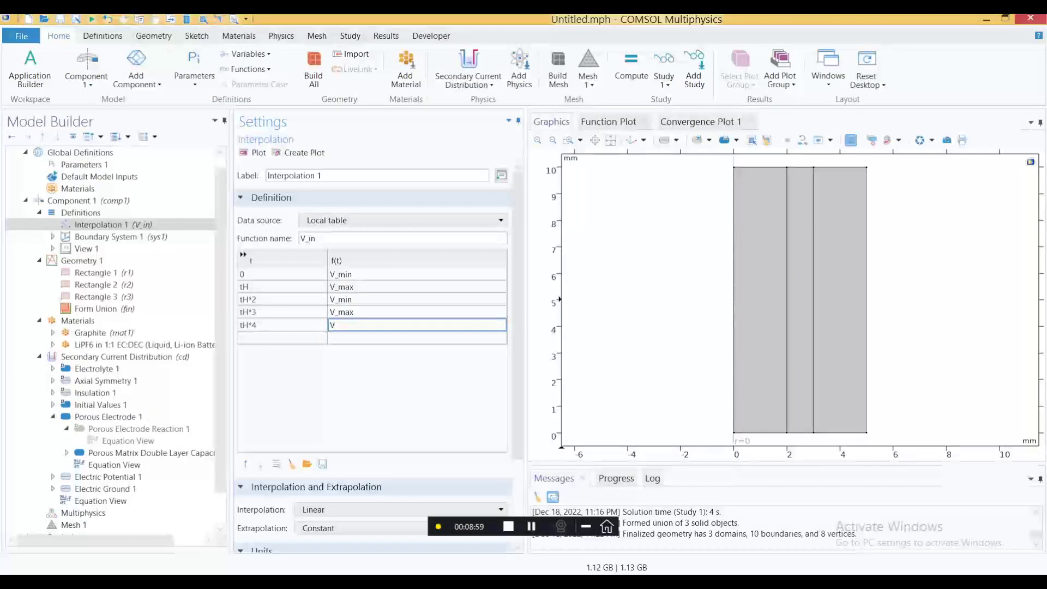
type("_min")
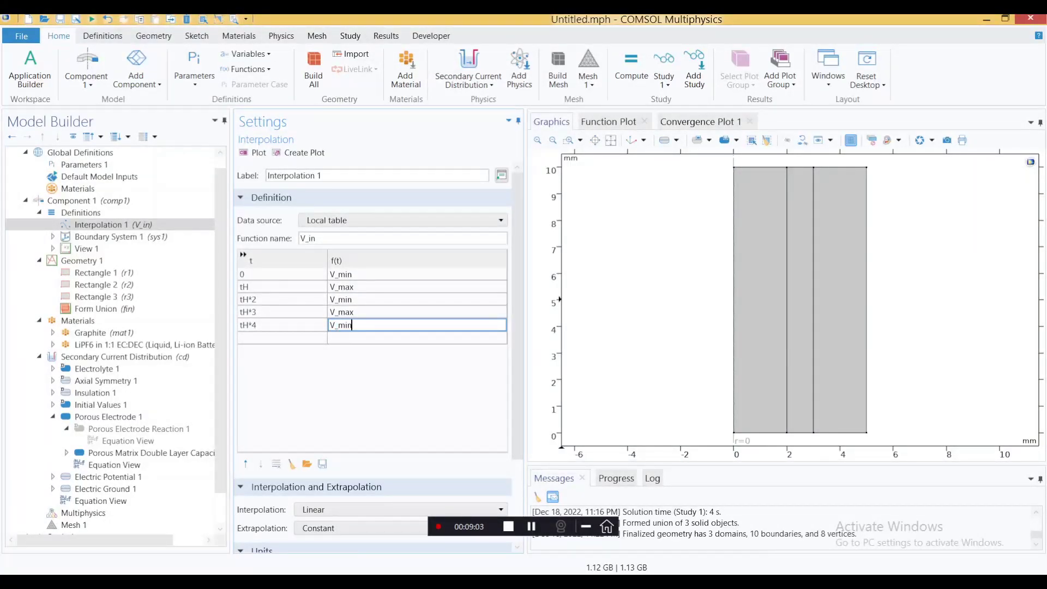
left_click(255, 152)
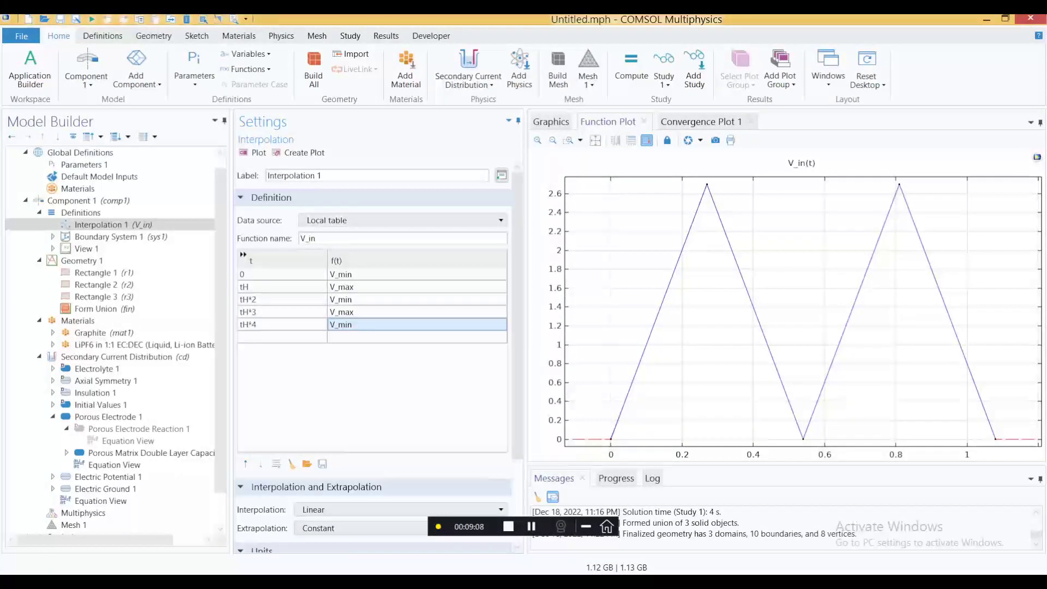
Set the V_in function's unit to V and its argument t's unit to s.
scroll(377, 355, "down", 3)
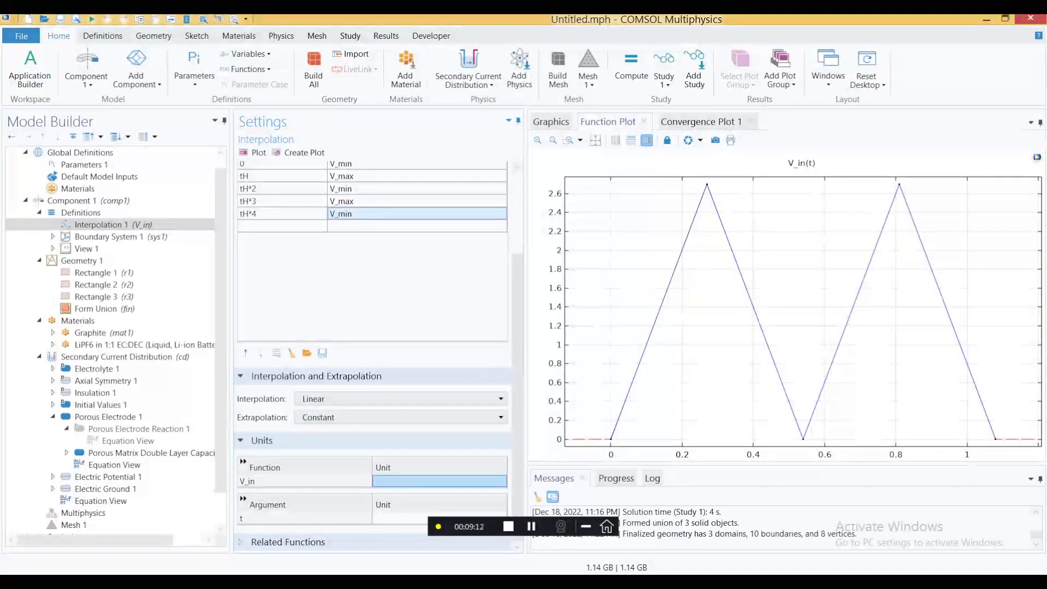
type("V")
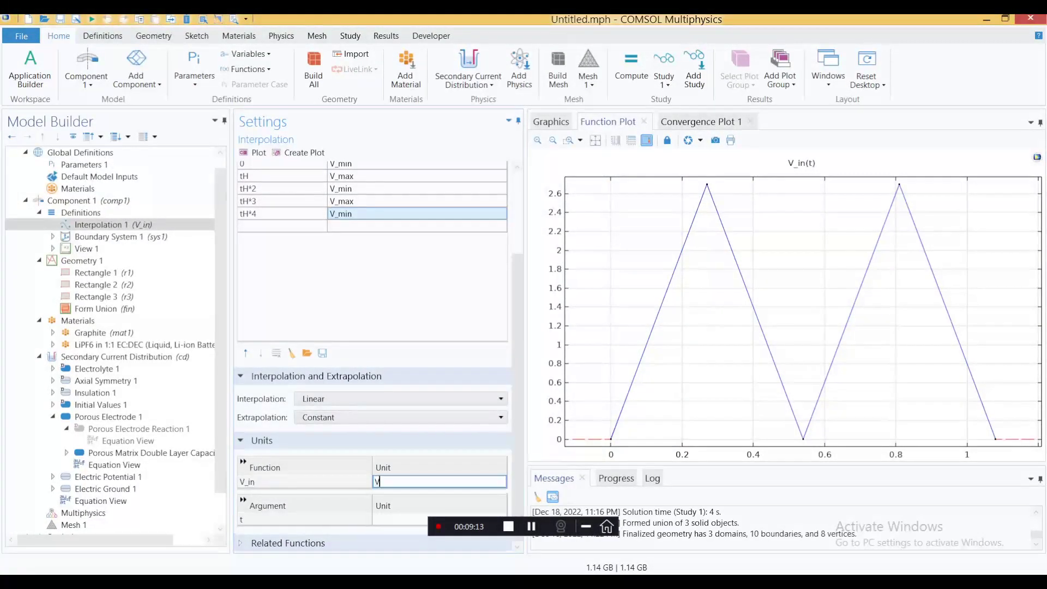
left_click(400, 520)
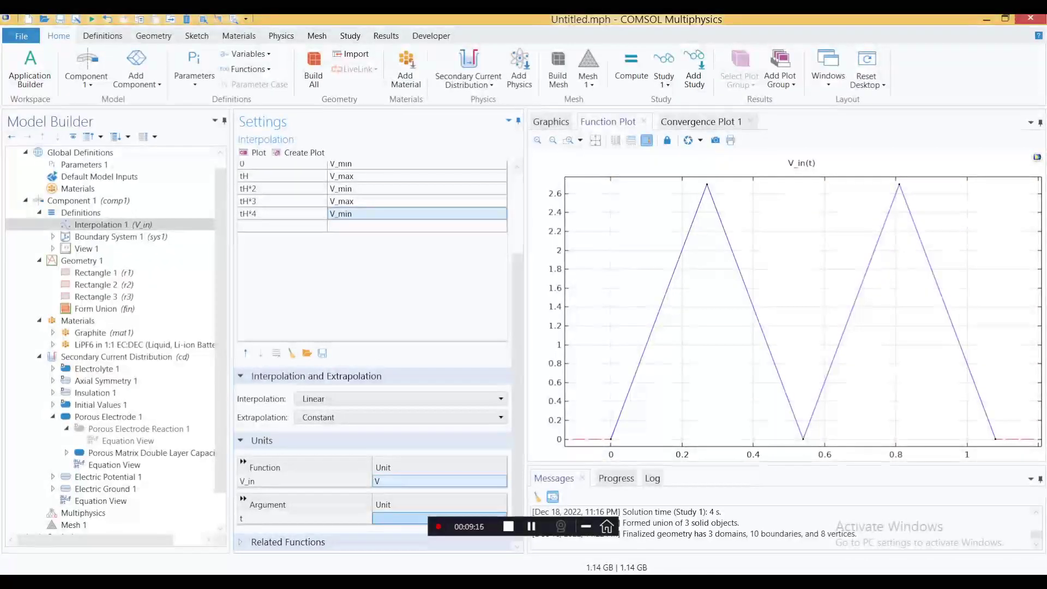
type("s")
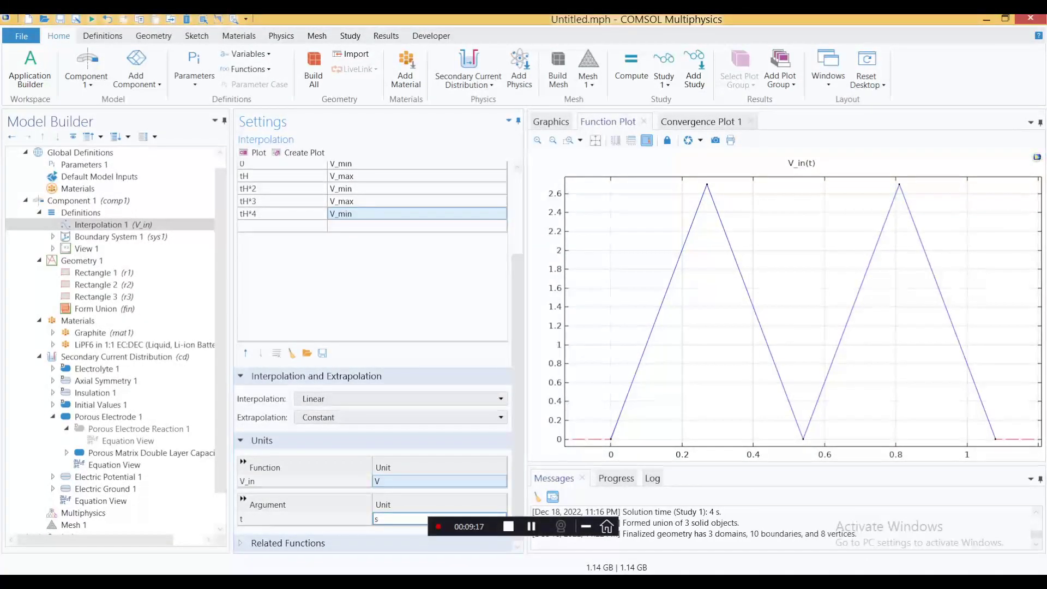
Set the boundary electric potential of Electric Potential 1 to V_in(t).
scroll(164, 380, "down", 1)
scroll(371, 327, "up", 3)
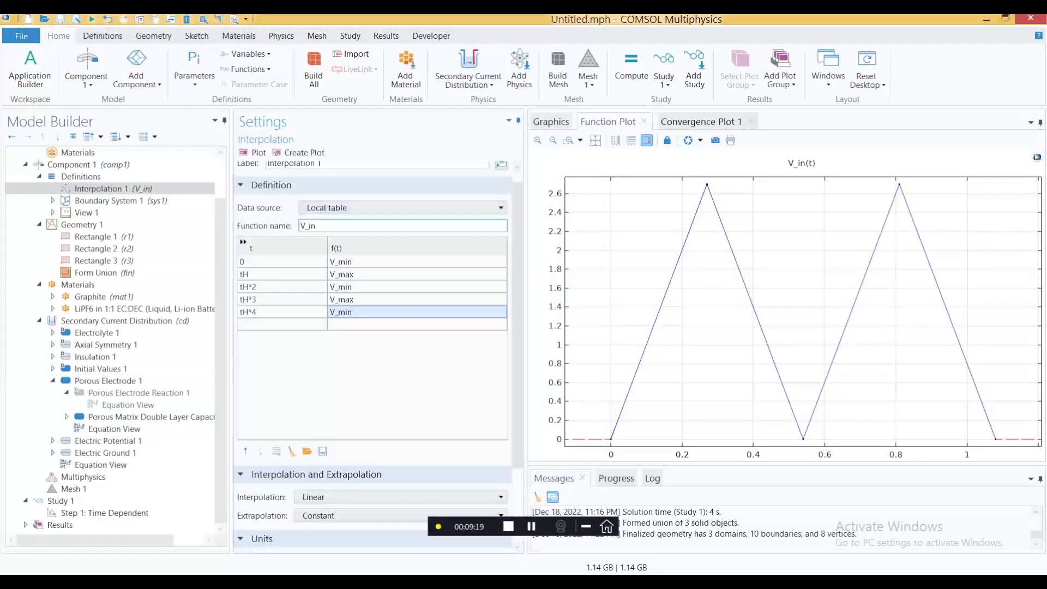
left_click(314, 226)
double_click(314, 225)
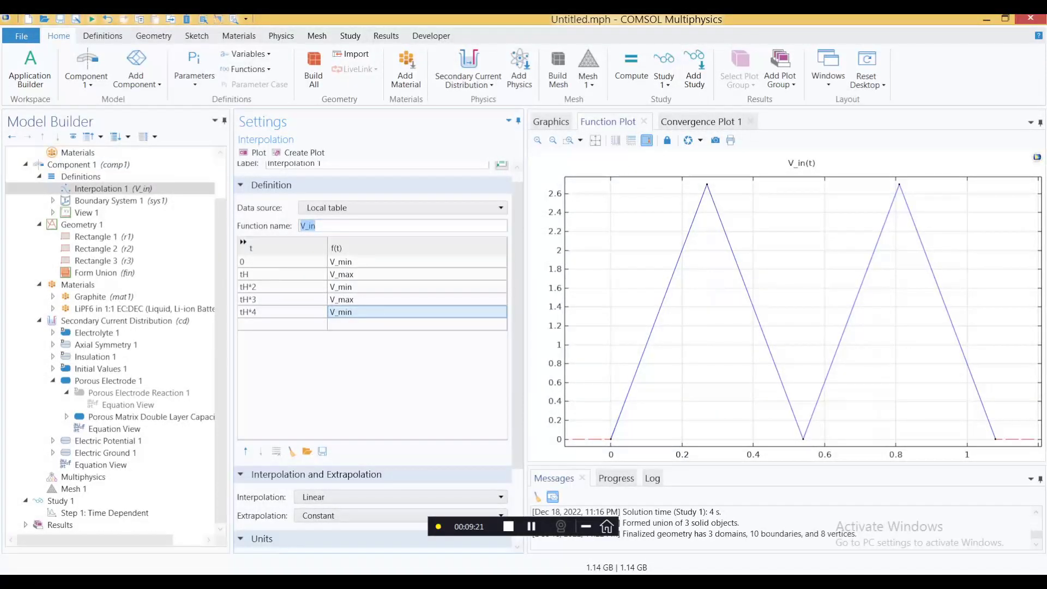
left_click(103, 441)
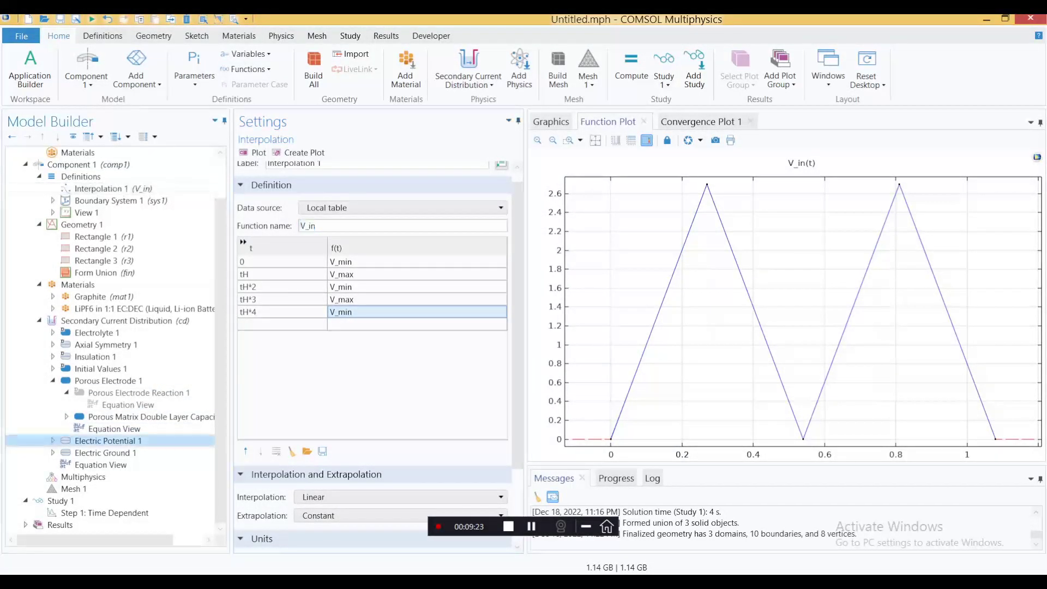
double_click(288, 392)
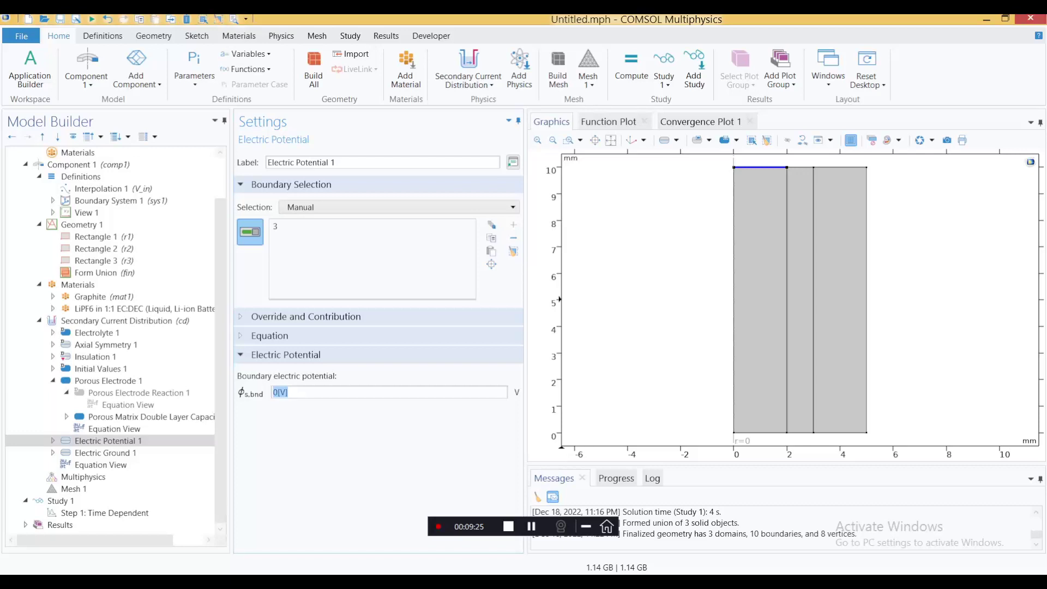
type("V_in(t")
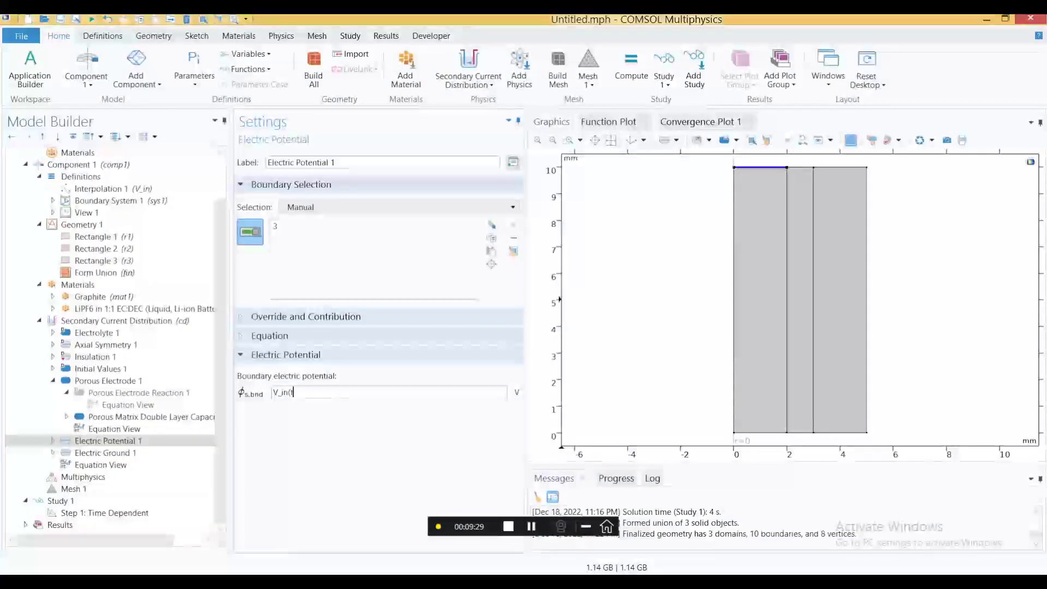
type(")")
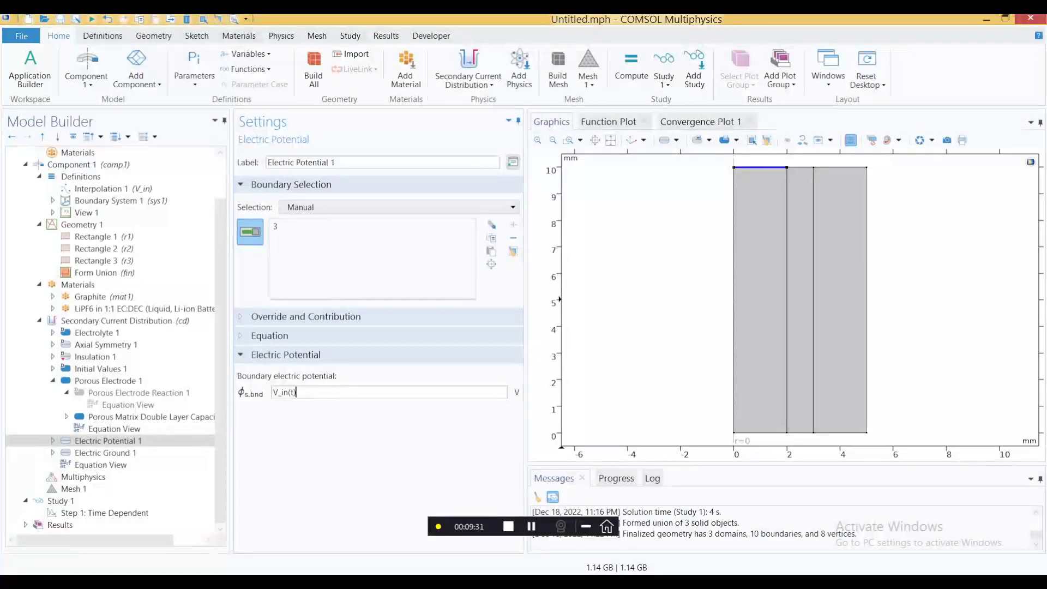
Plot the V_in interpolation function and check its table against the sweep-rate parameter v.
scroll(110, 248, "up", 2)
left_click(113, 237)
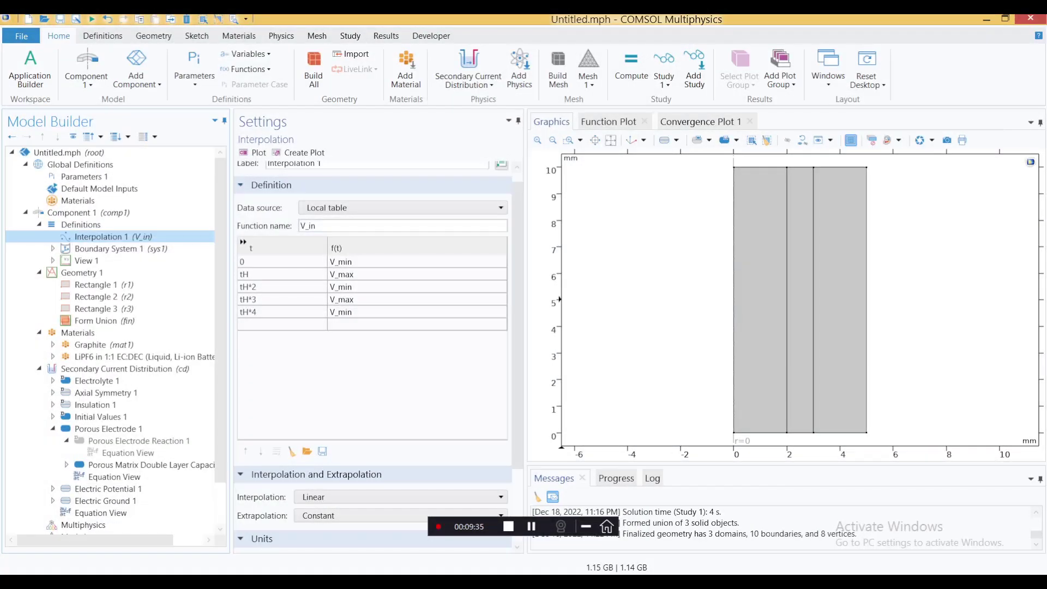
left_click(255, 152)
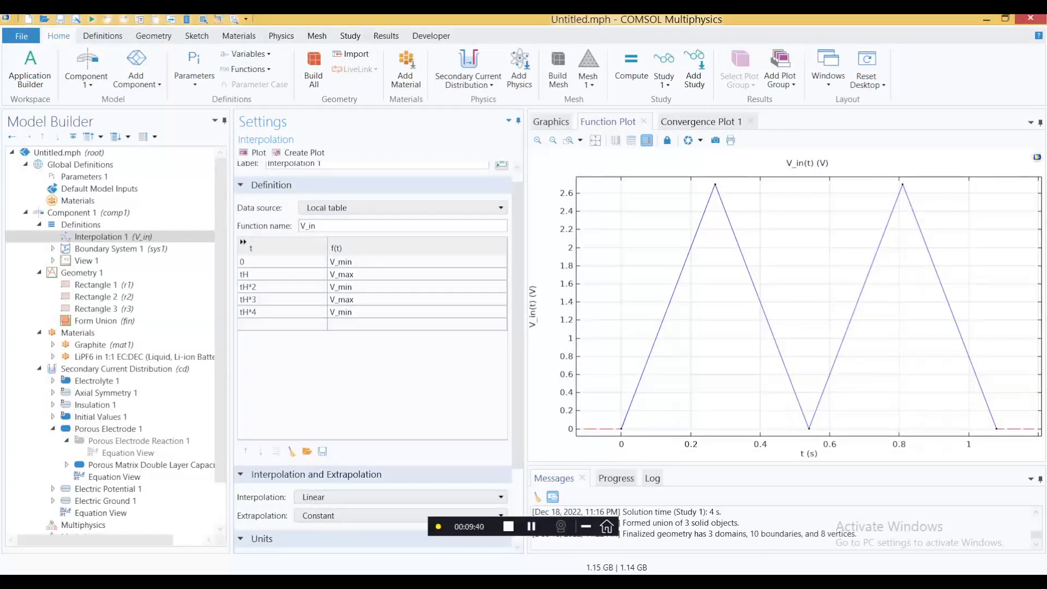
left_click(84, 177)
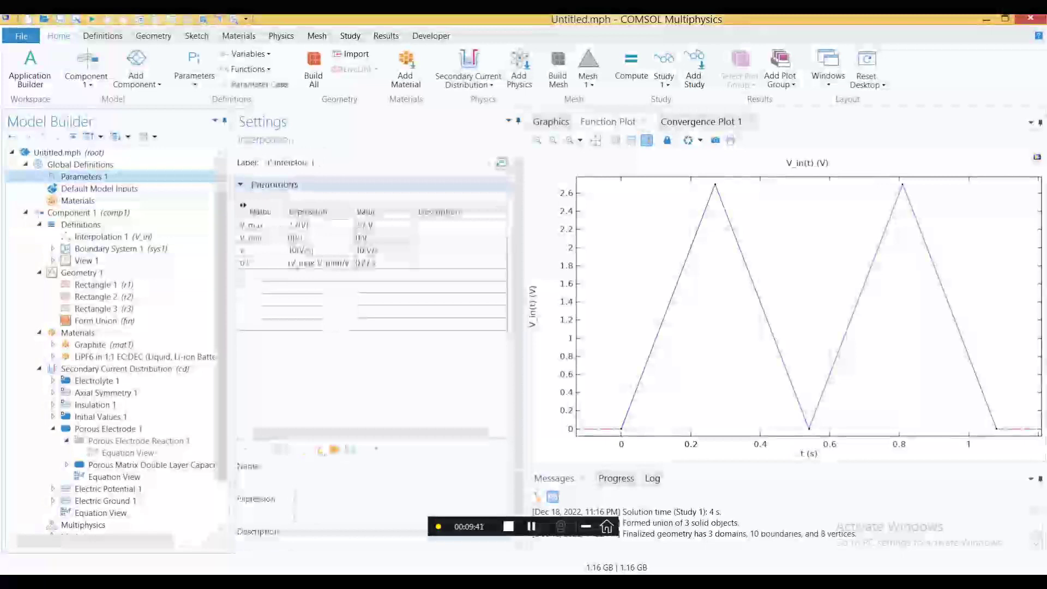
left_click(311, 251)
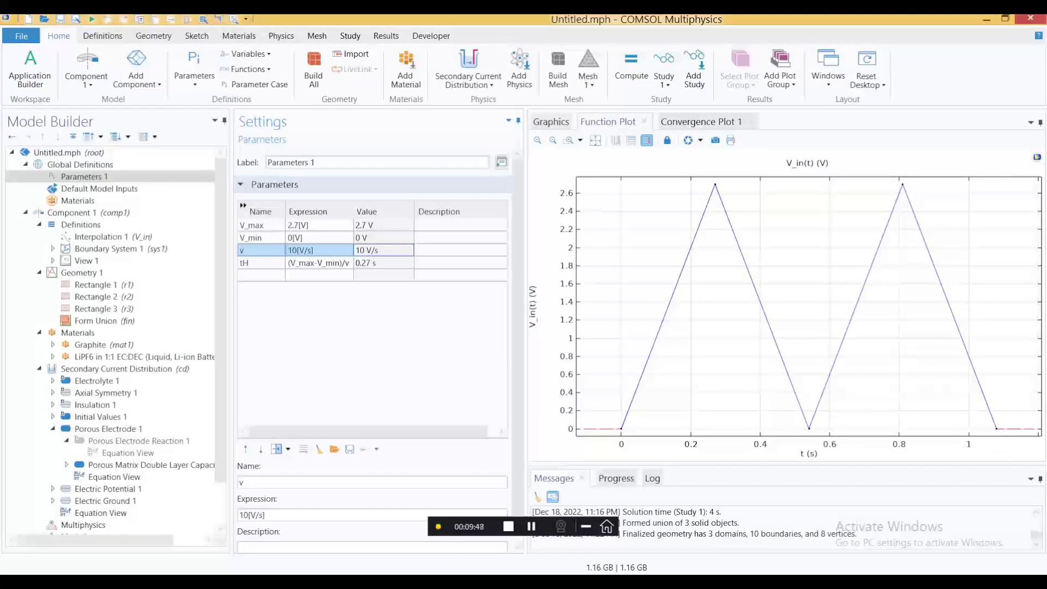
left_click(113, 237)
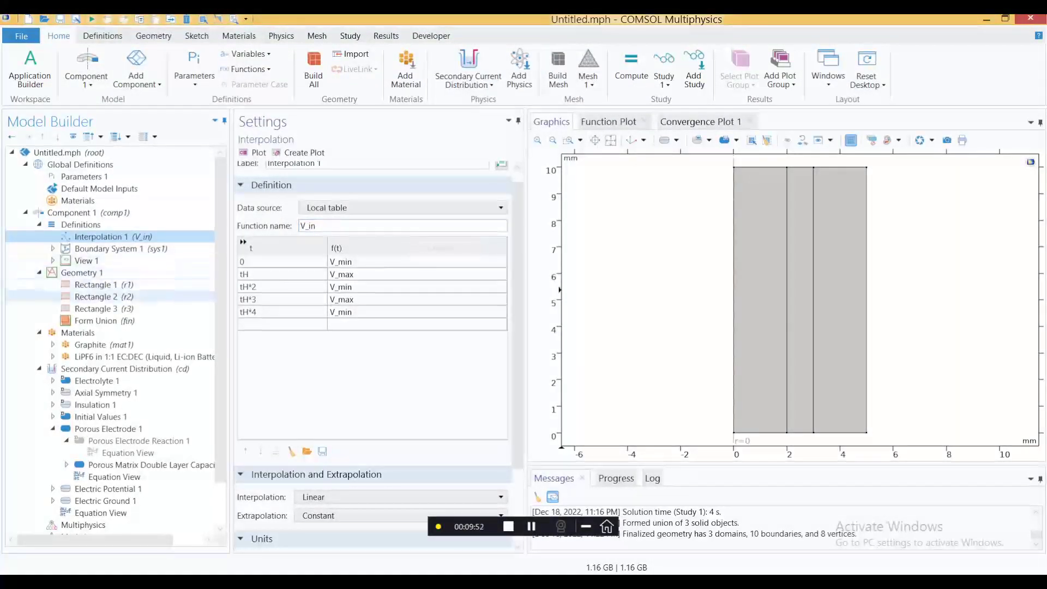
Build the physics-controlled mesh with Normal element size.
scroll(109, 296, "down", 2)
left_click(82, 489)
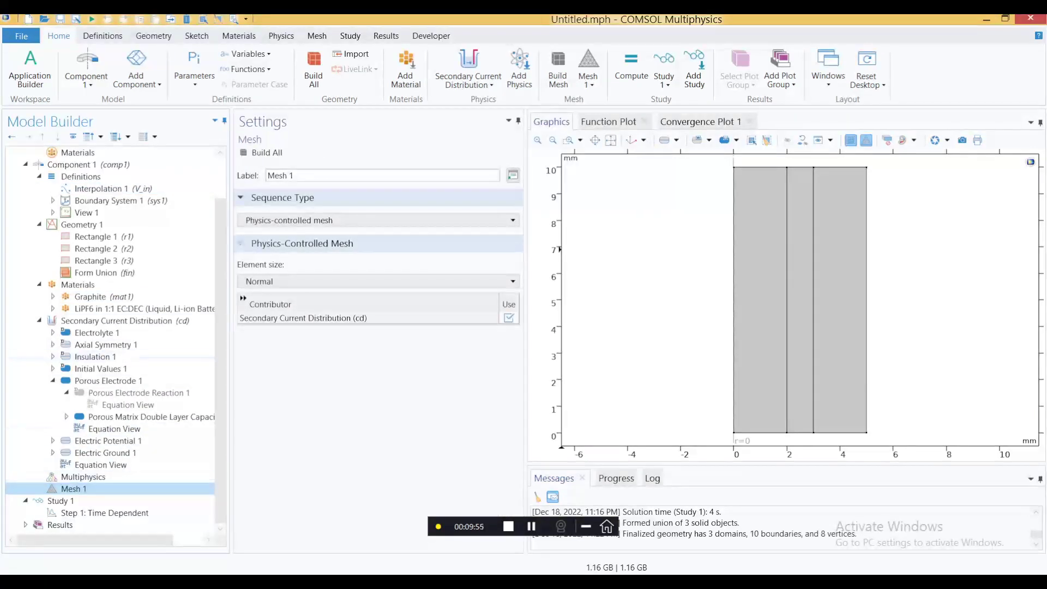
left_click(261, 152)
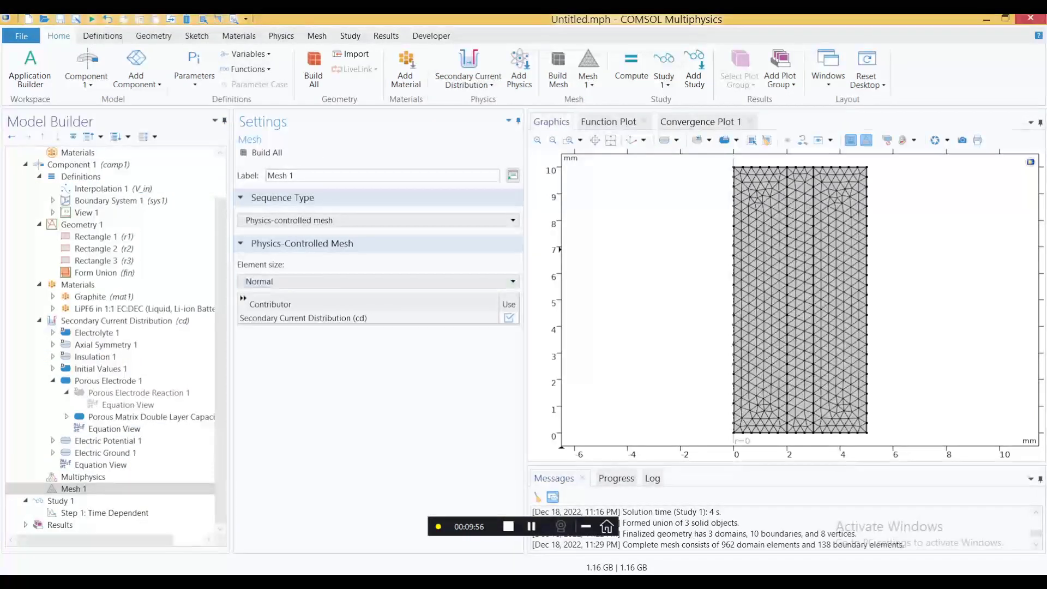
Set the time step in the Time Dependent study's output times range to tH/10.
left_click(105, 512)
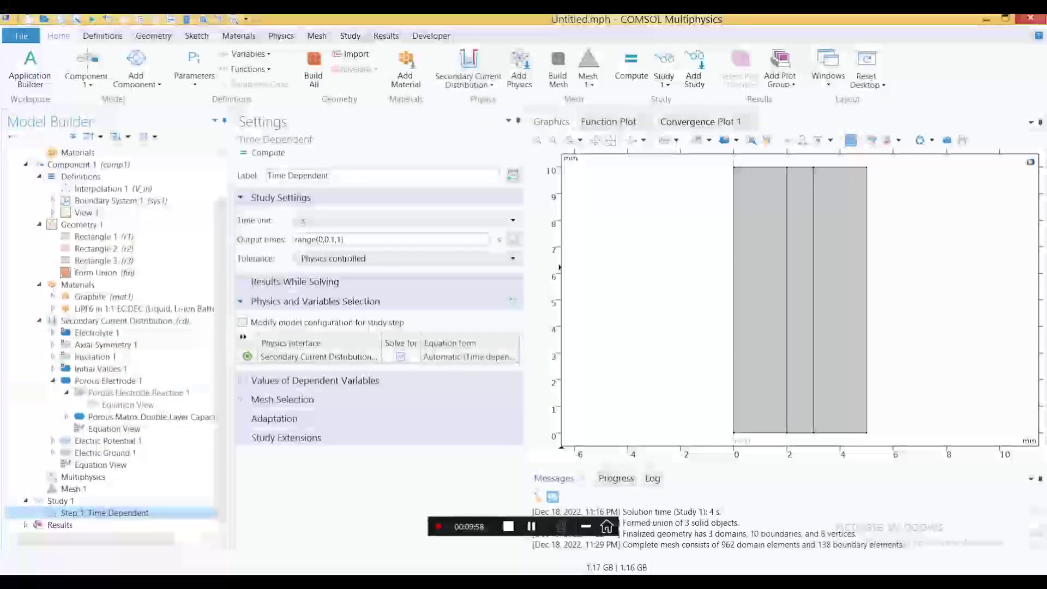
left_click_drag(335, 239, 325, 240)
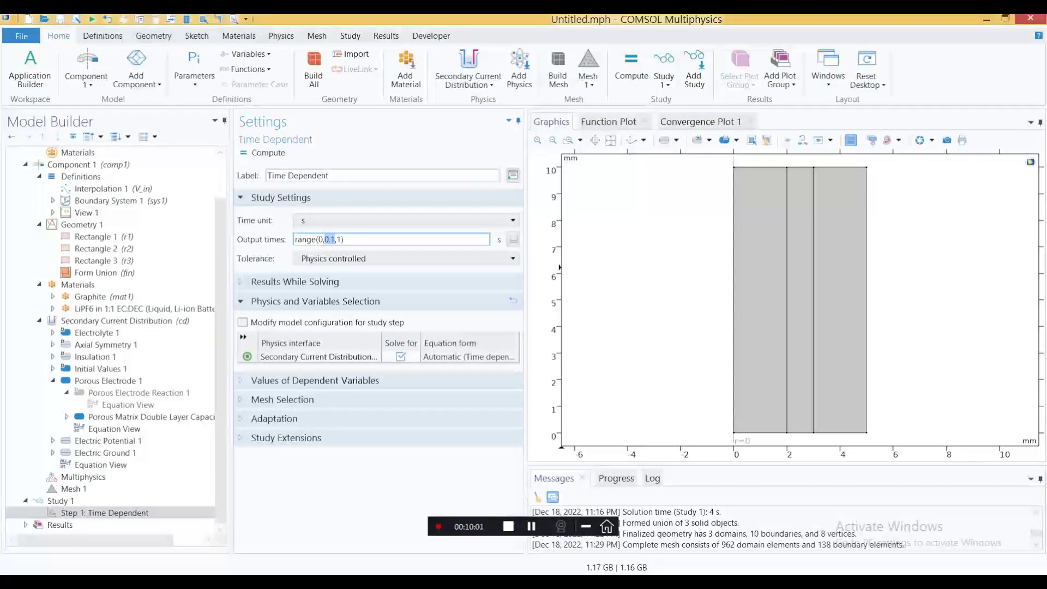
type("tH/10")
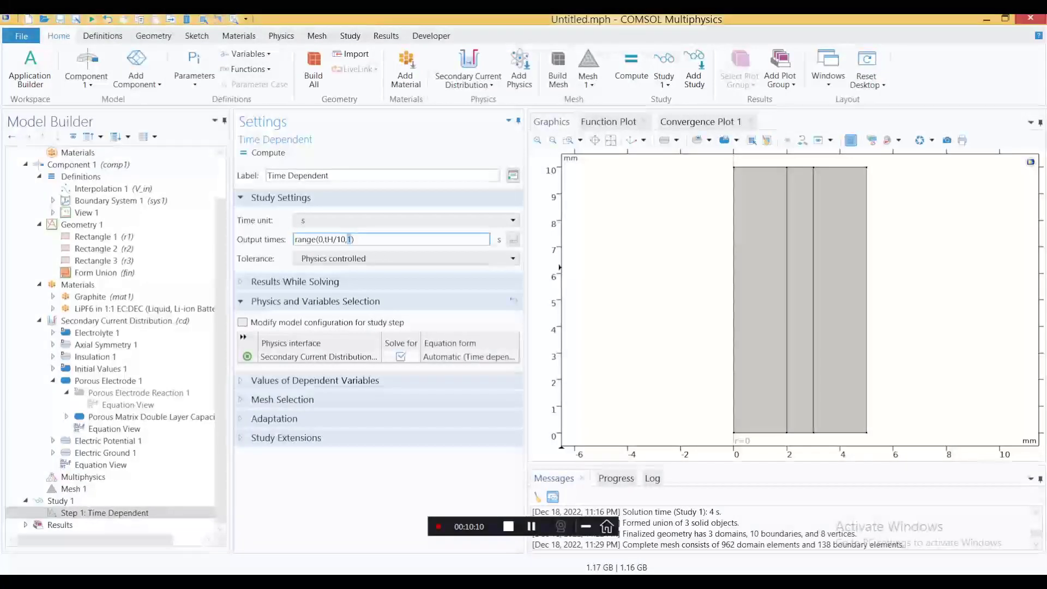
Check the last time entry of the V_in table and set the end of the study's output times range to tH*4.
left_click(109, 189)
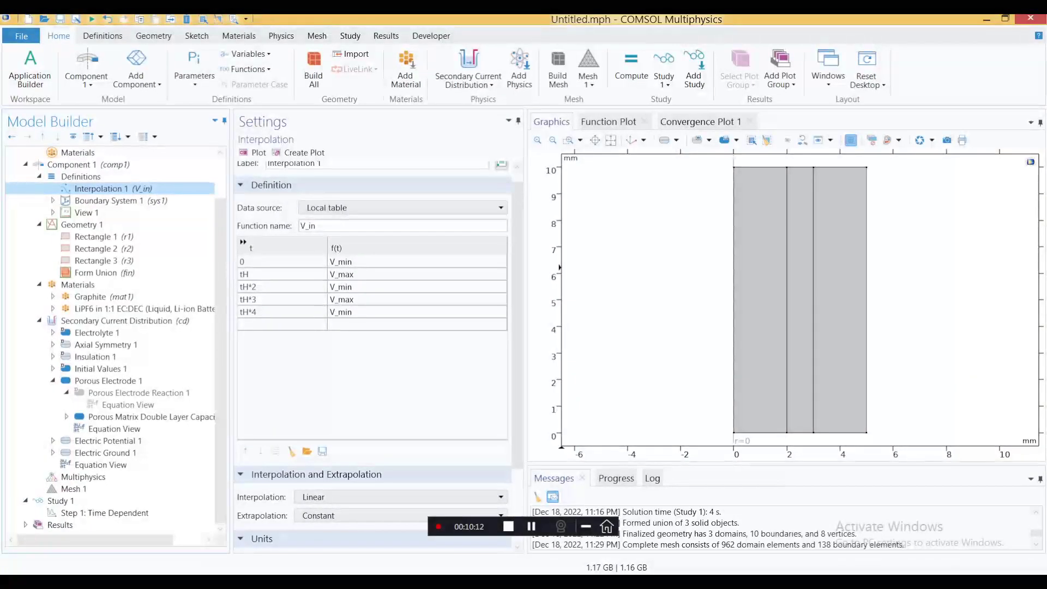
left_click(272, 313)
left_click(240, 312)
left_click_drag(241, 312, 257, 312)
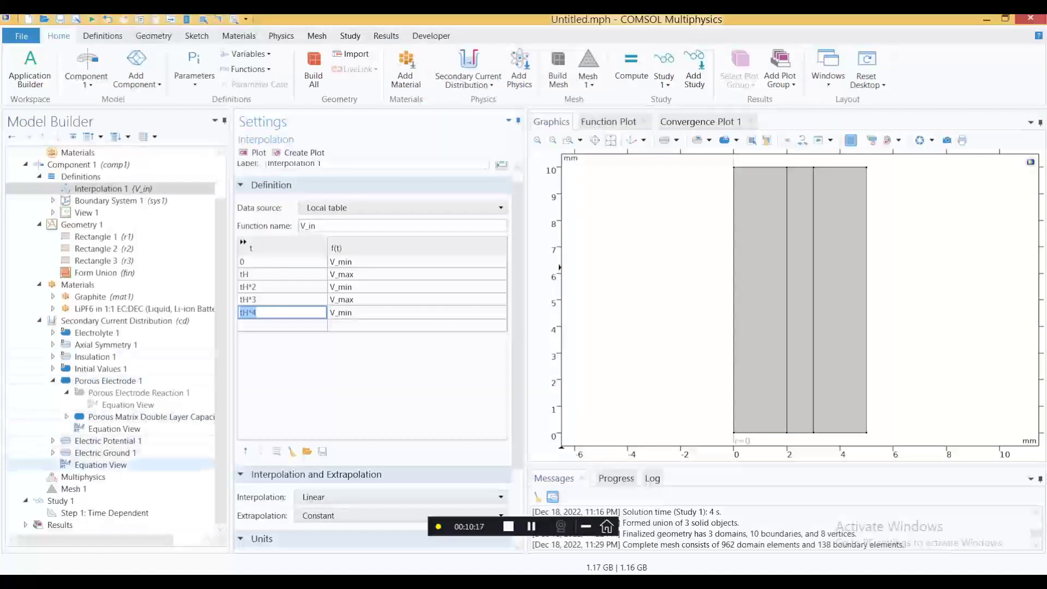
left_click(104, 513)
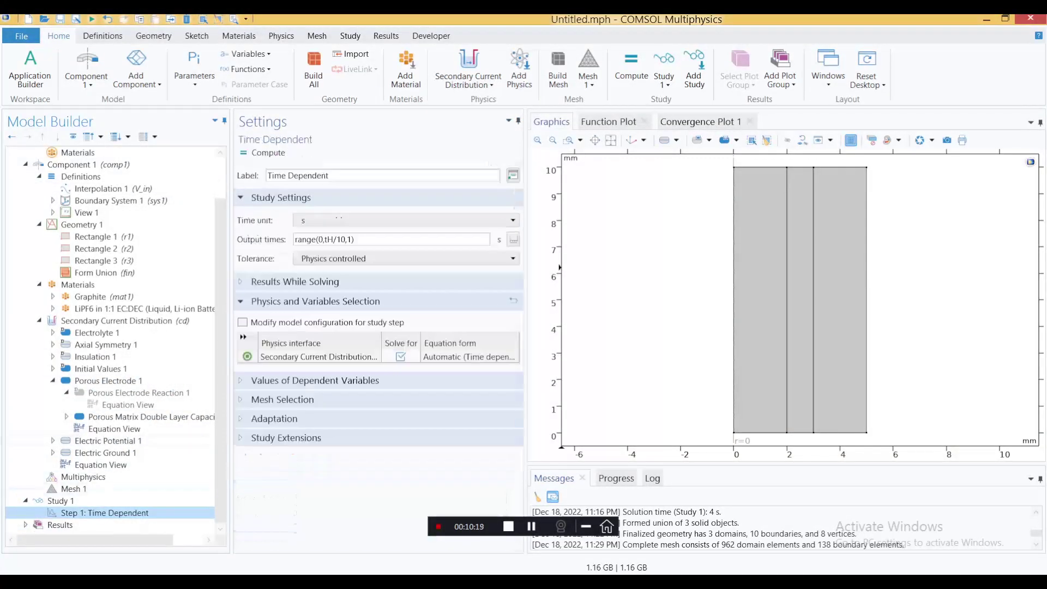
left_click(342, 239)
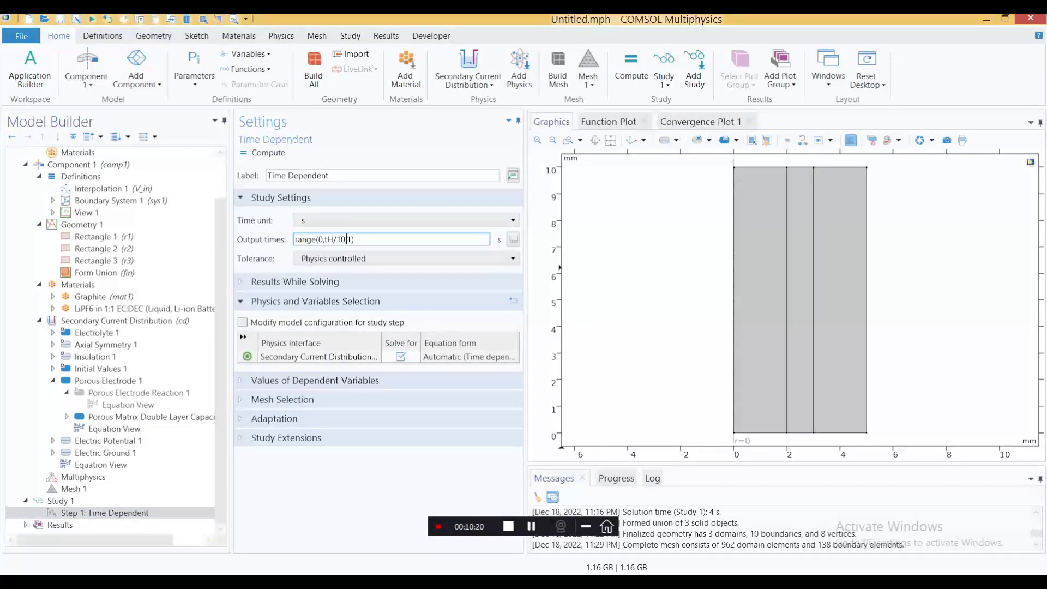
type("tH*4")
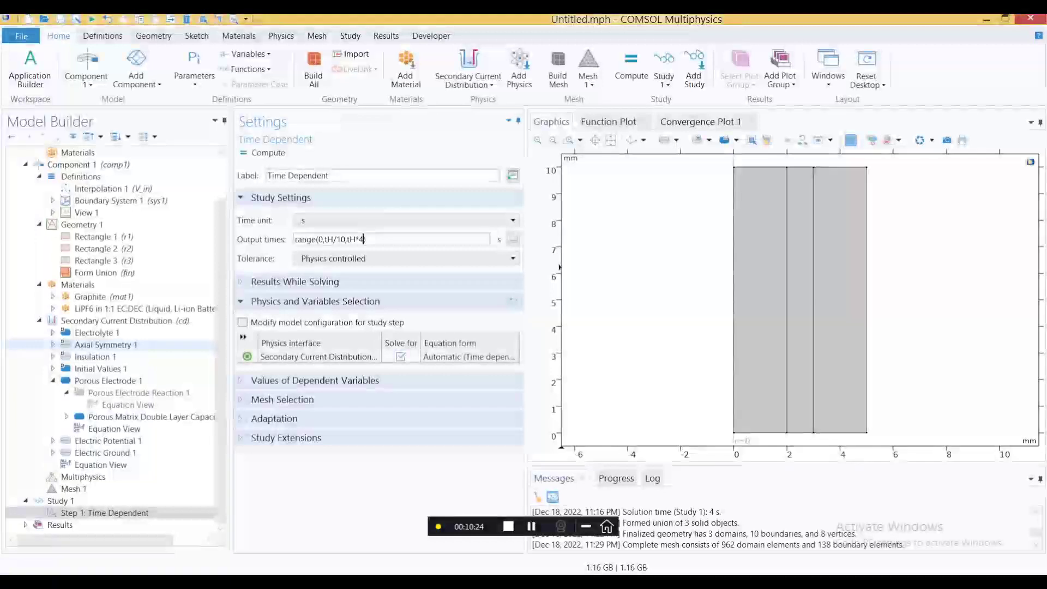
Review the Secondary Current Distribution nodes and compute the time-dependent study.
left_click(145, 417)
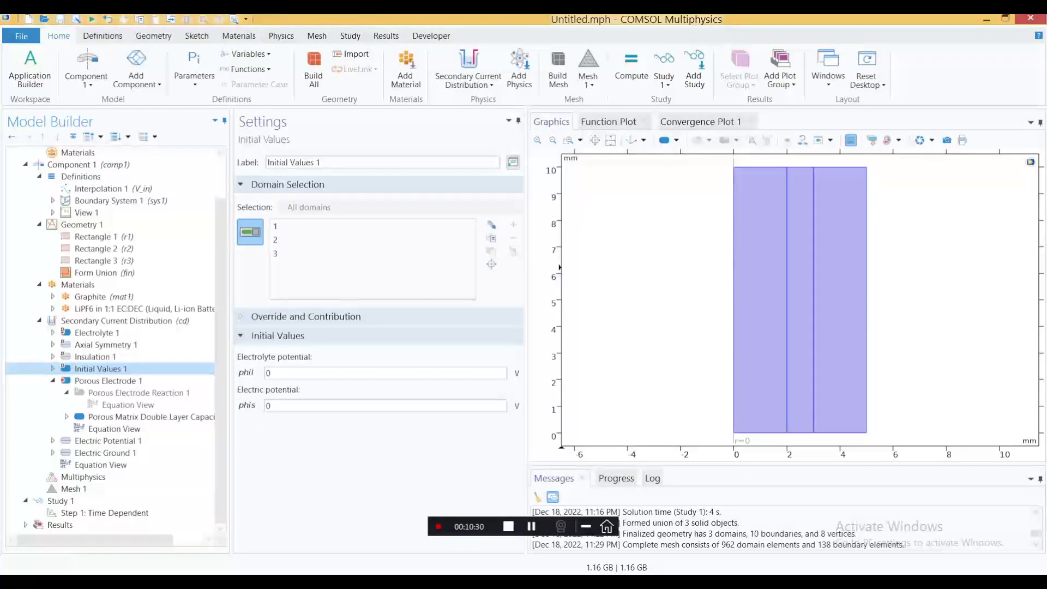
key("Down")
key("Up")
key("Up")
key("Up")
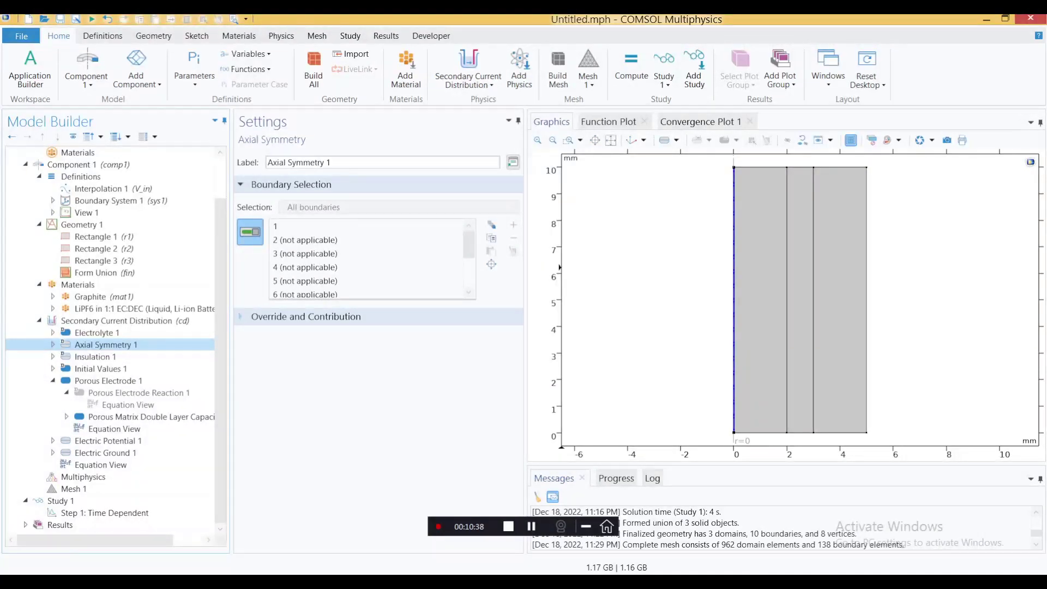
key("Up")
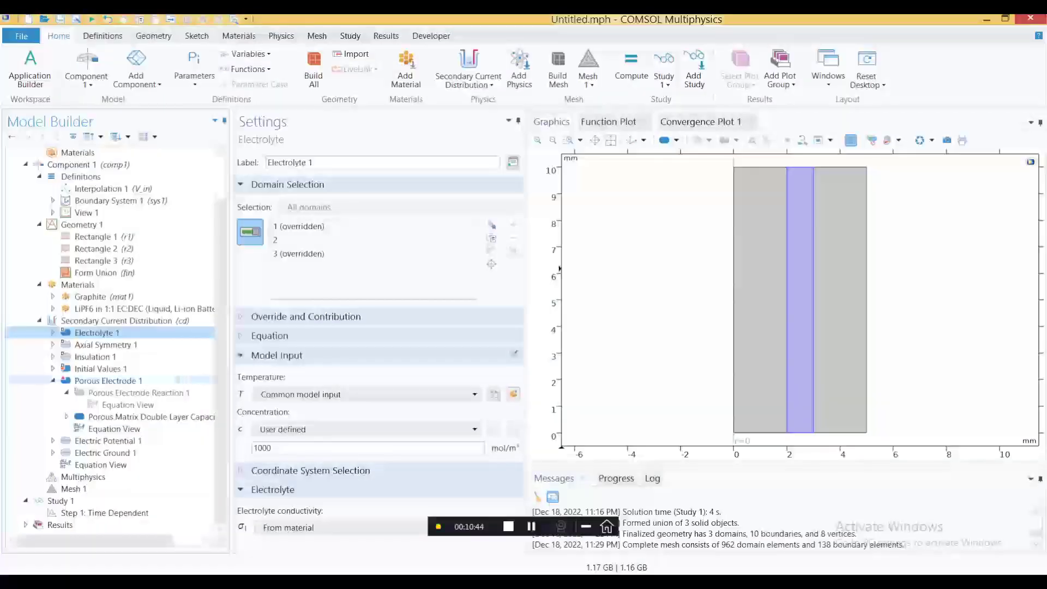
left_click(105, 512)
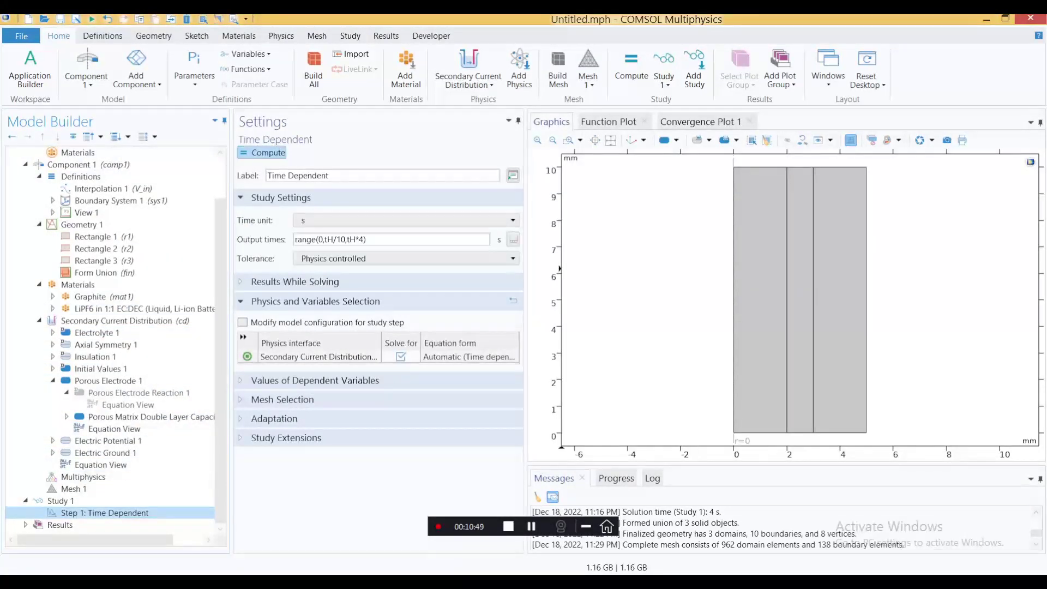
left_click(262, 153)
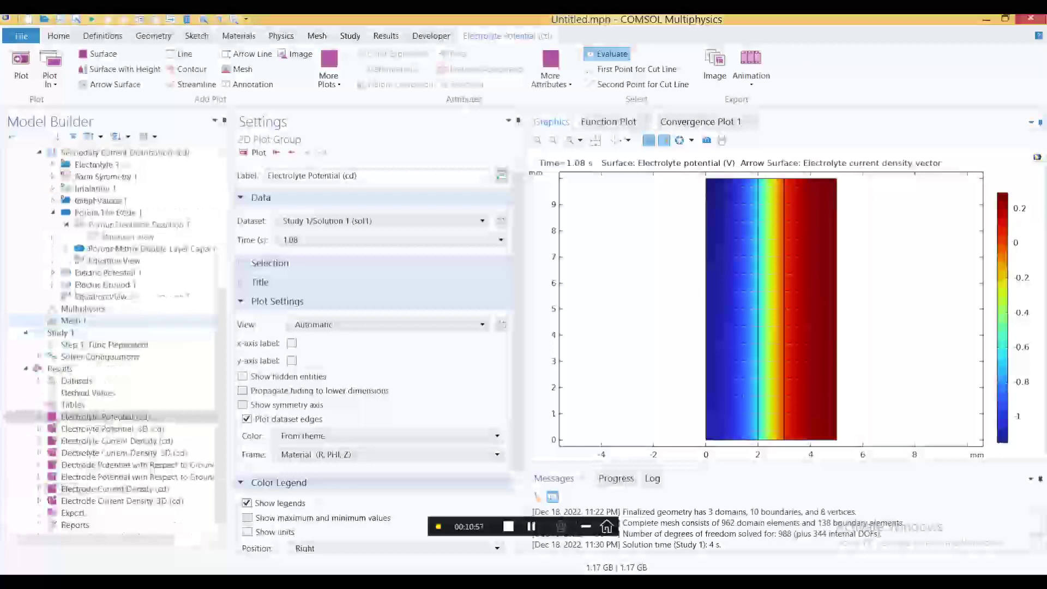
Add a 1D plot group to the results with a Point Graph in it.
right_click(70, 368)
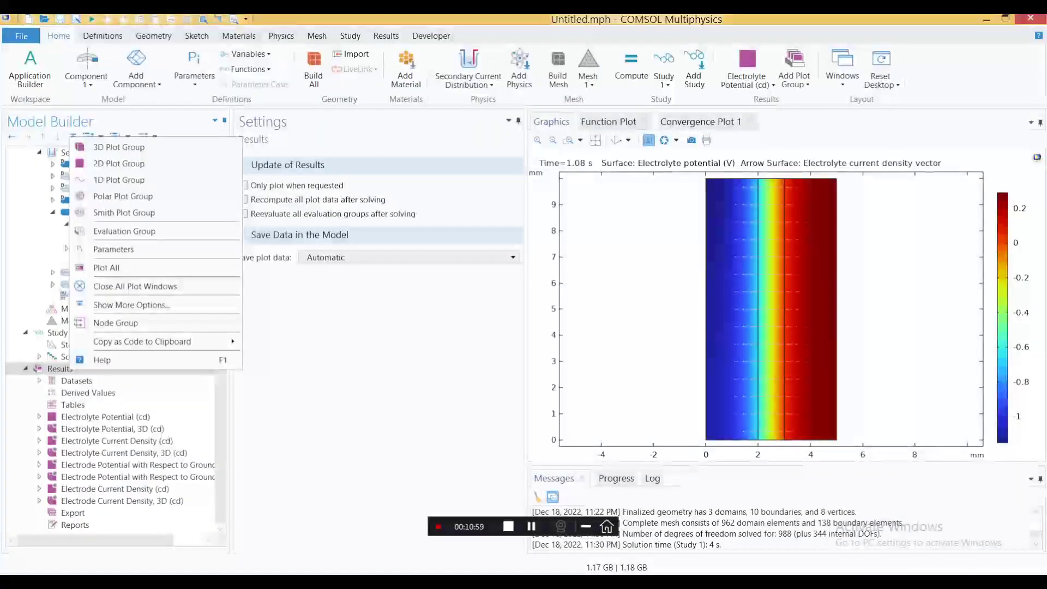
left_click(119, 180)
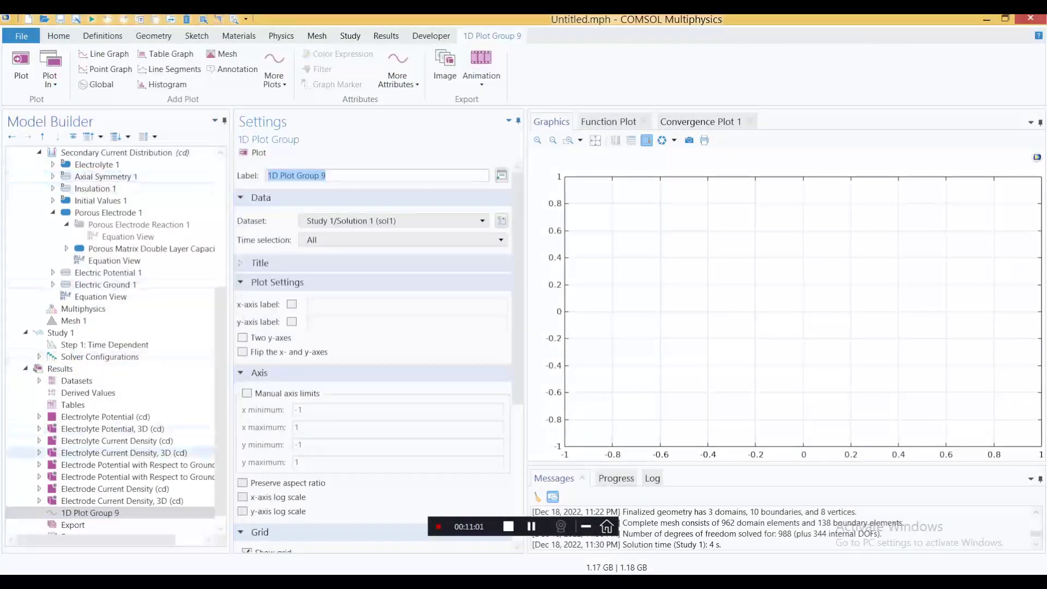
left_click(90, 513)
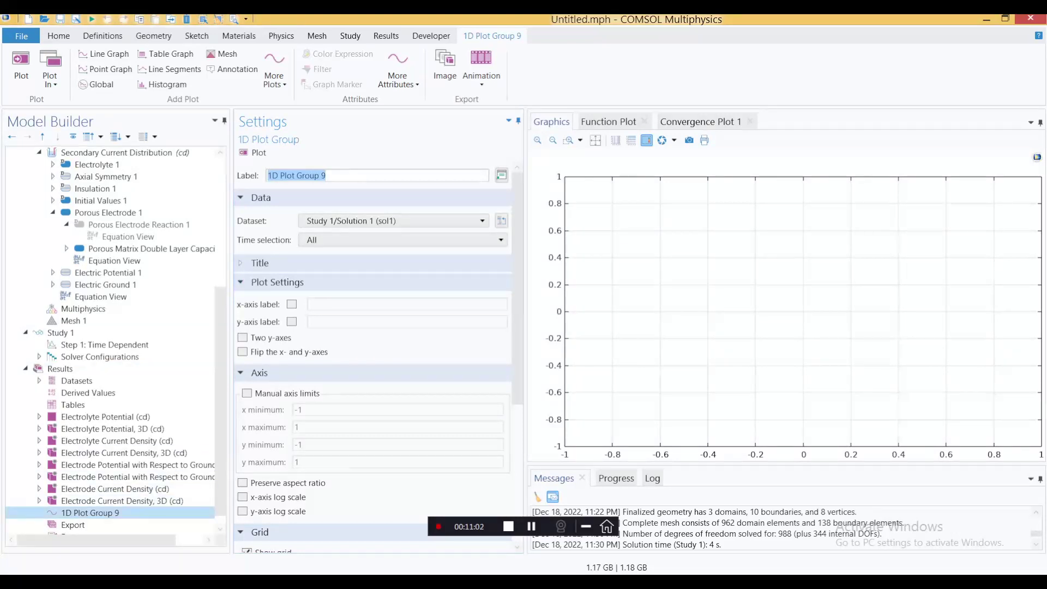
right_click(83, 513)
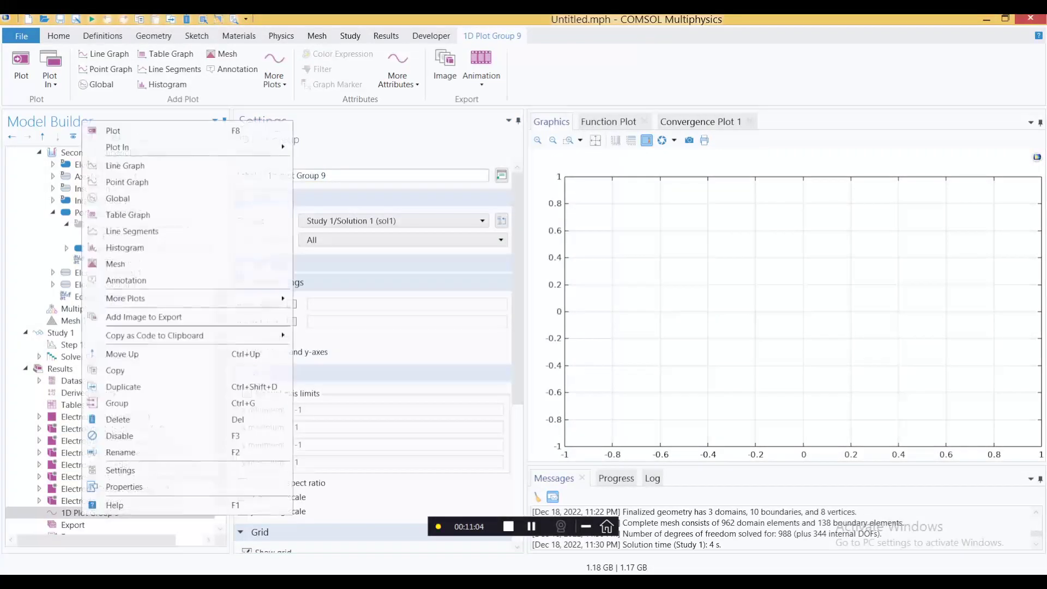
left_click(126, 181)
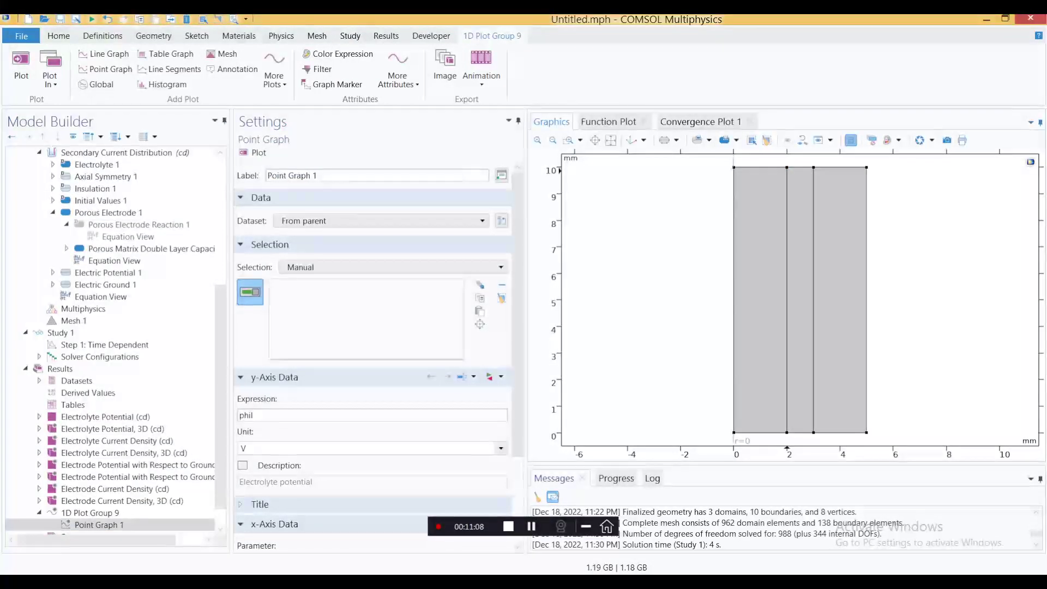
Plot phis over time at the upper point between the inner electrode and the electrolyte, at r = 2 mm.
left_click(787, 168)
scroll(382, 415, "down", 3)
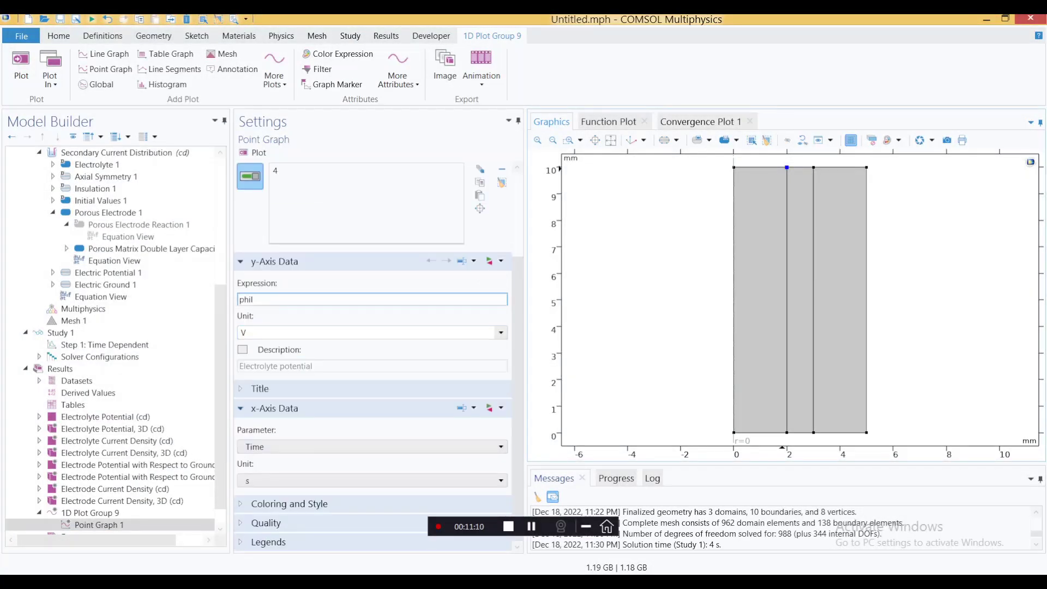
key("Tab")
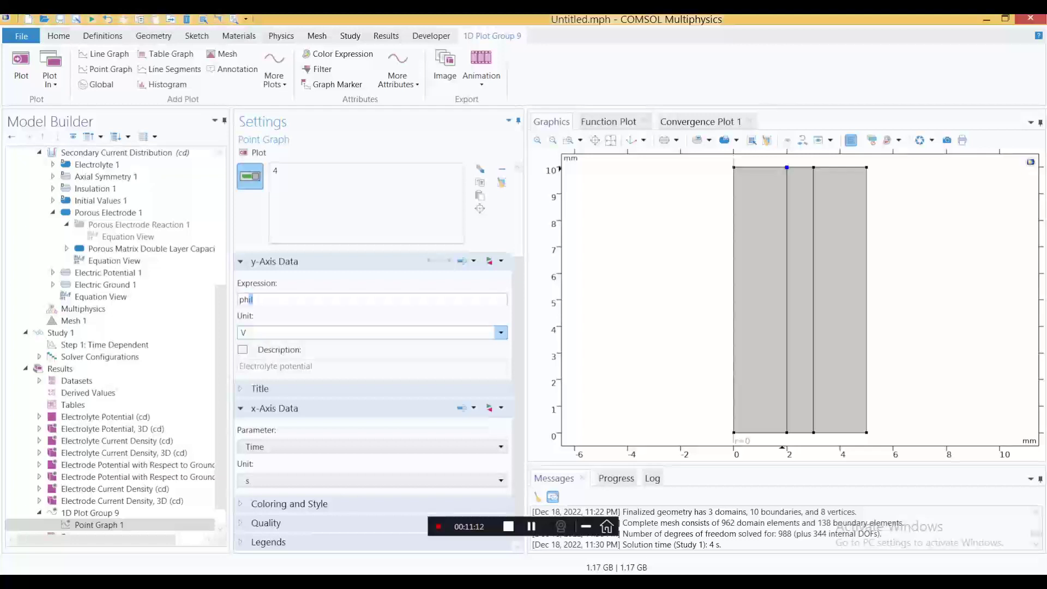
left_click(250, 299)
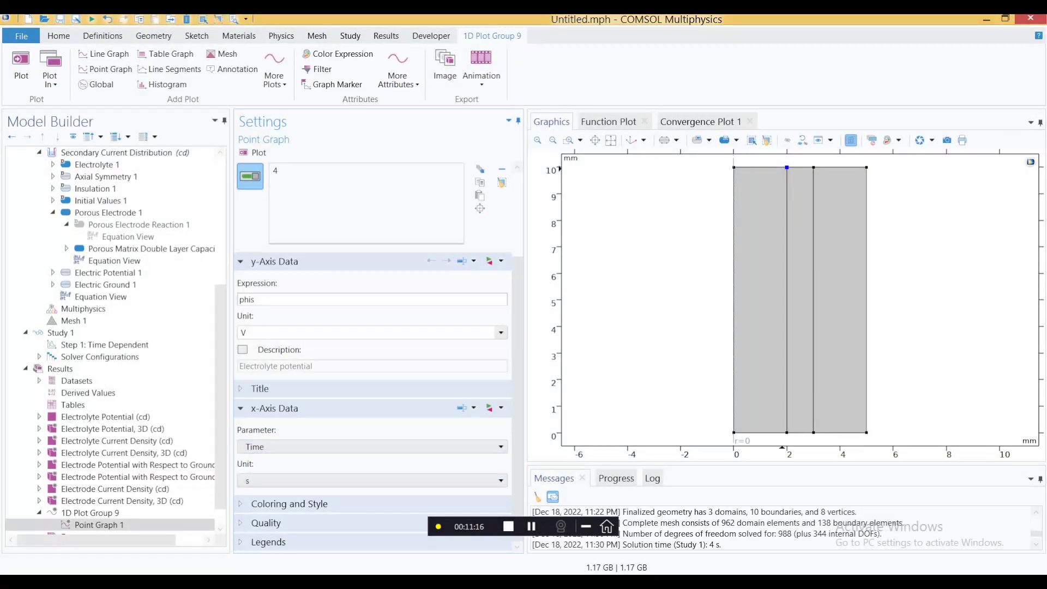
type("s")
left_click(249, 177)
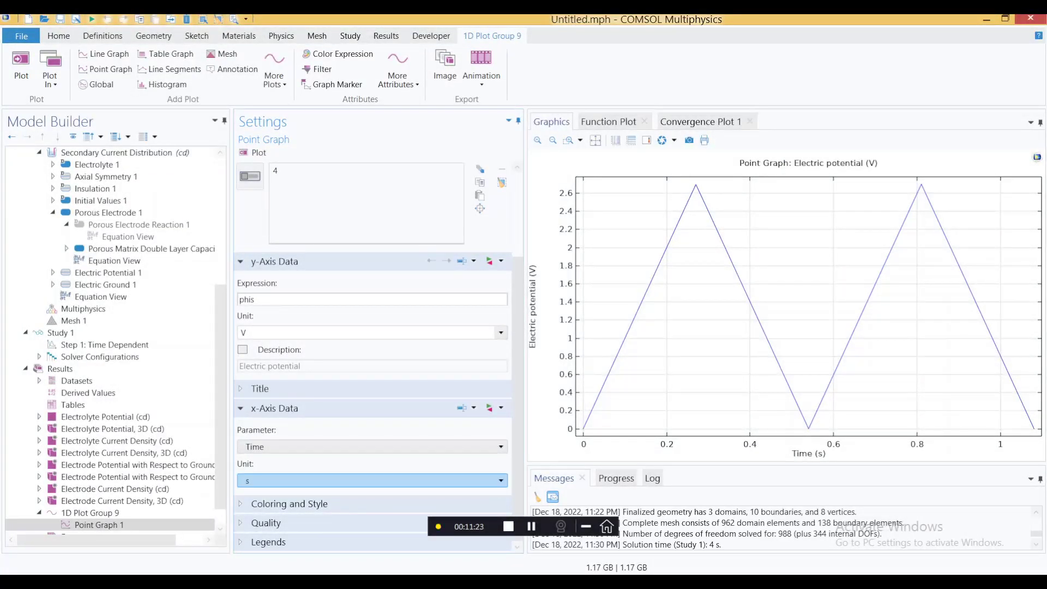
Change the Point Graph's x-axis parameter from Time to Expression.
left_click(372, 446)
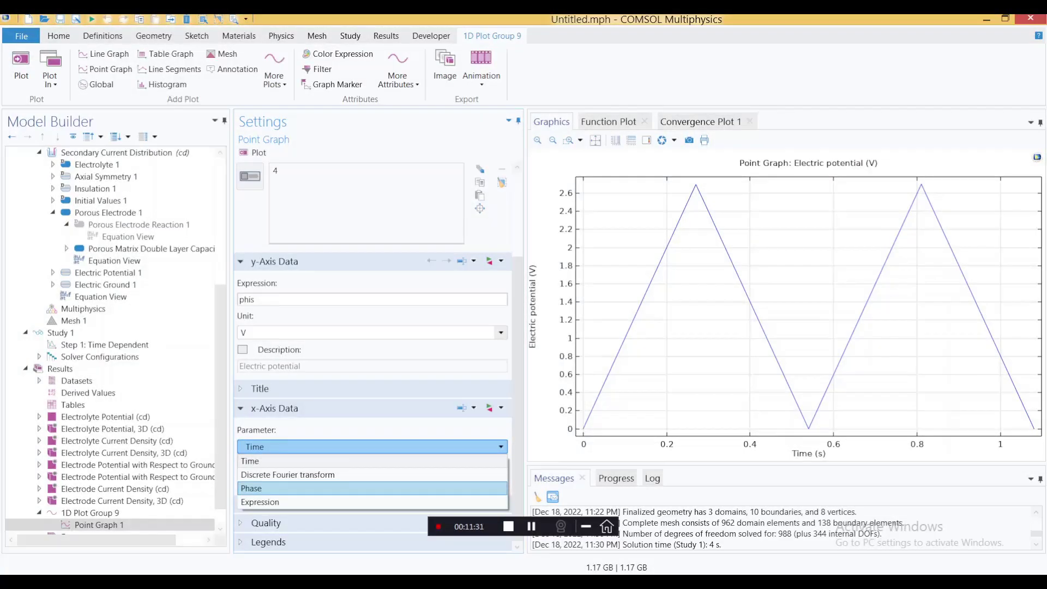
left_click(305, 503)
double_click(246, 479)
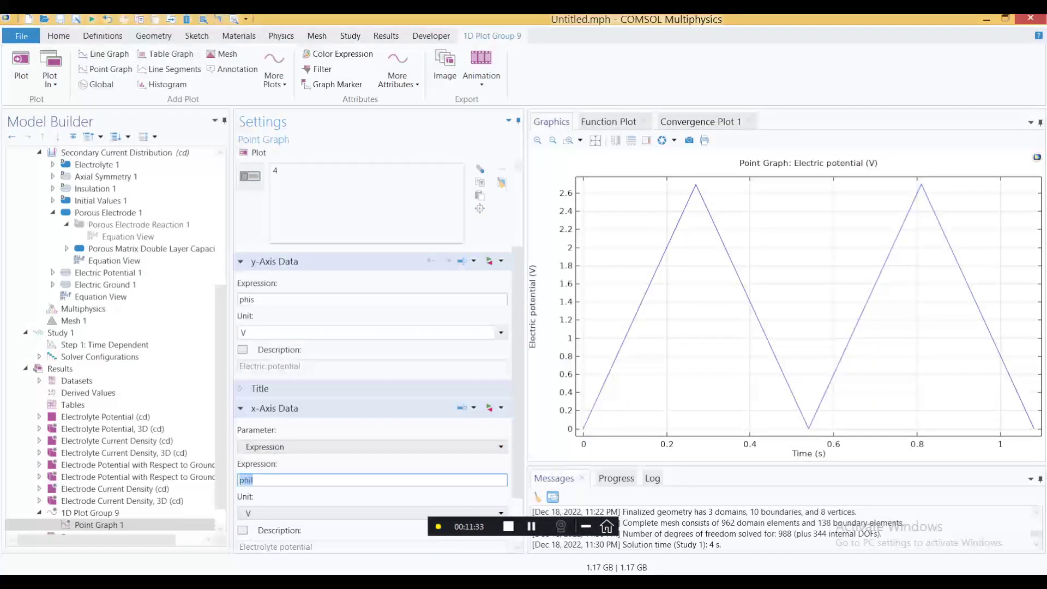
Look up the total interface current density variable in the equation view of the Porous Matrix Double Layer Capacitance.
scroll(130, 261, "up", 5)
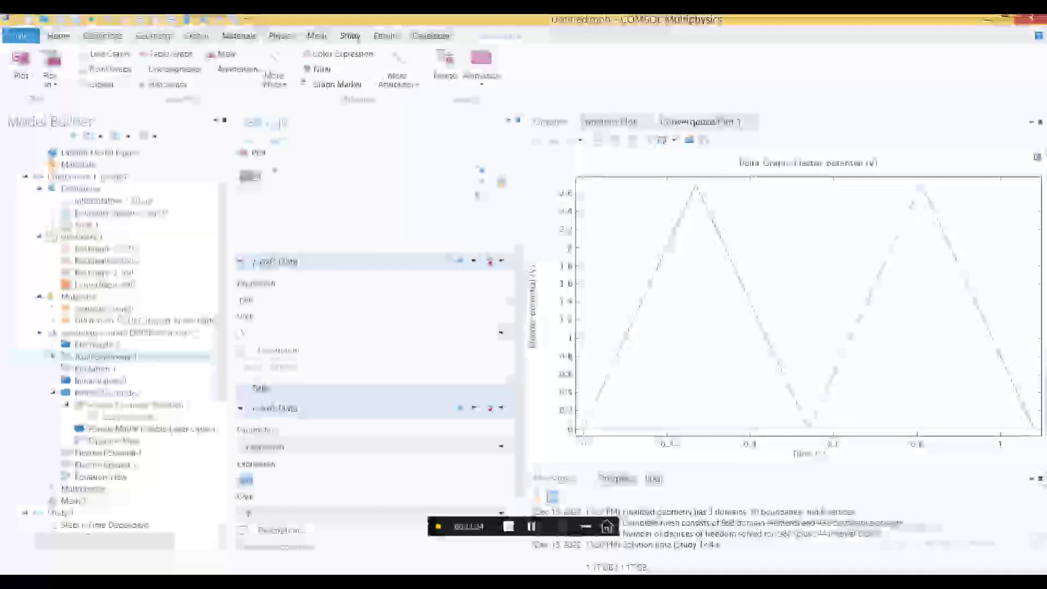
scroll(109, 338, "down", 3)
left_click(66, 320)
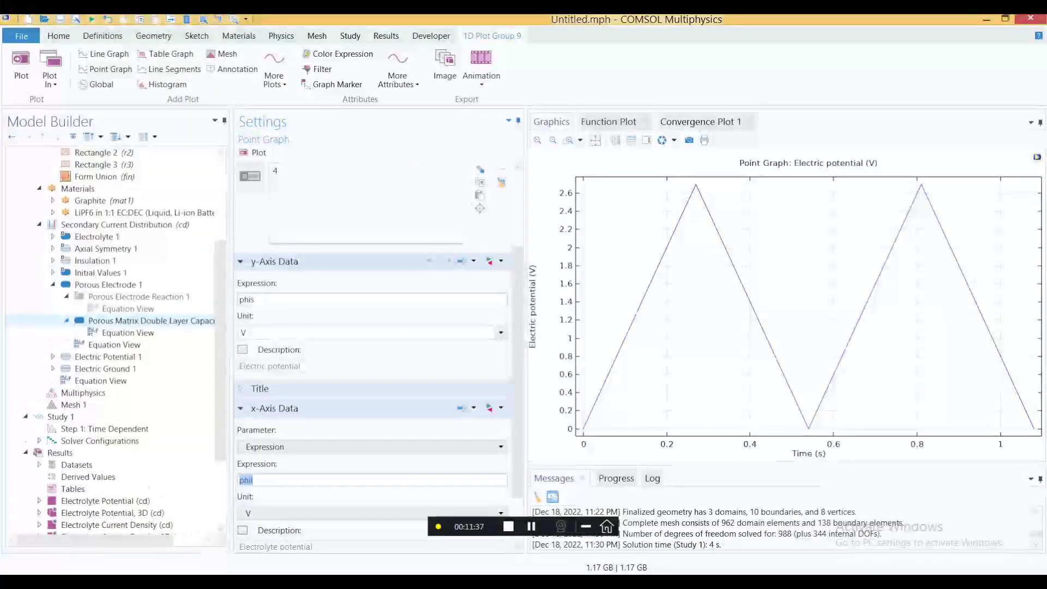
left_click(128, 332)
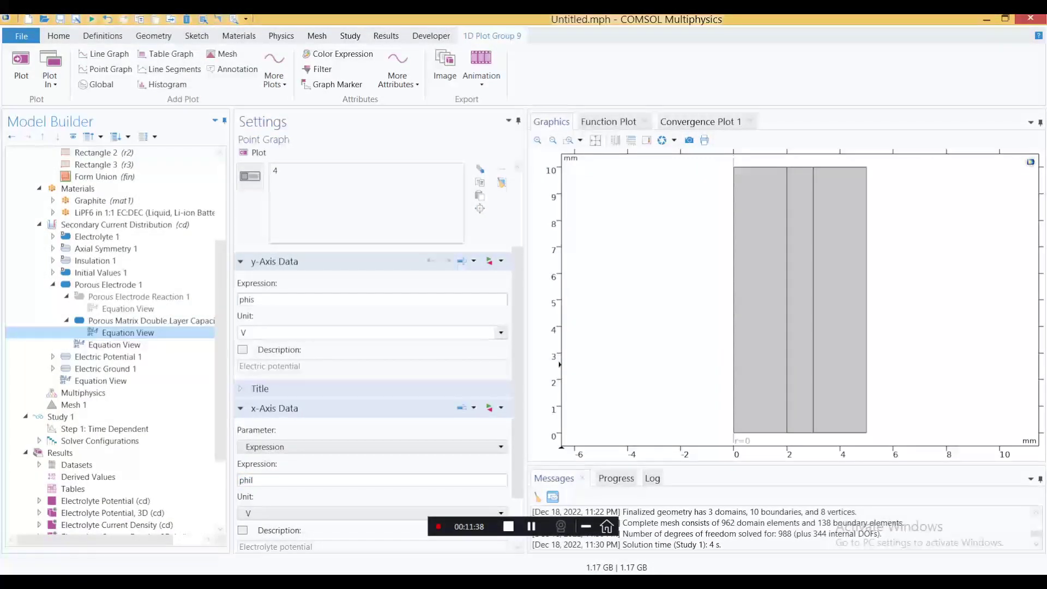
left_click(283, 350)
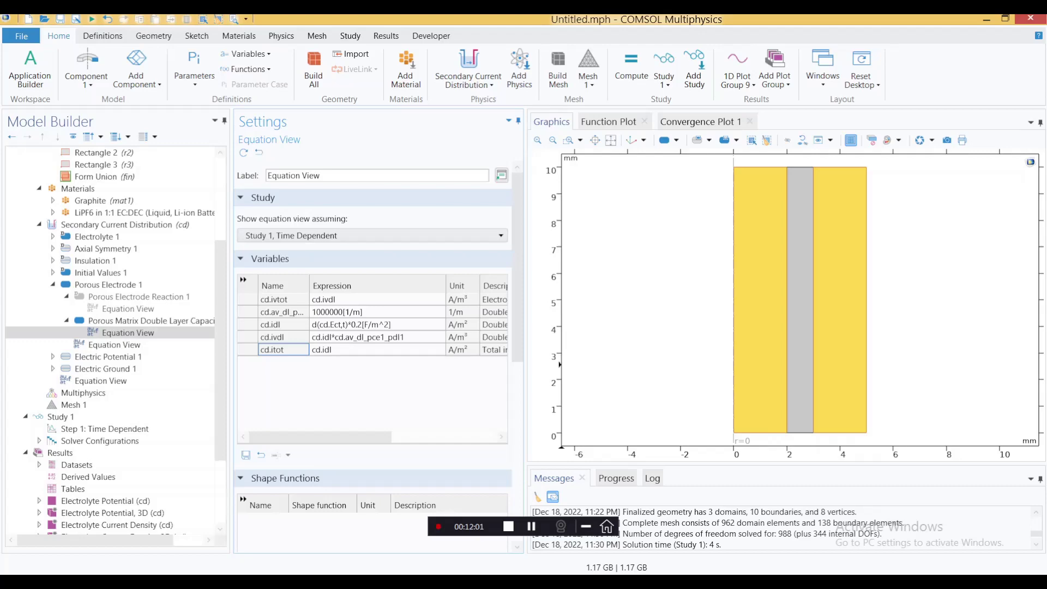
scroll(109, 369, "down", 3)
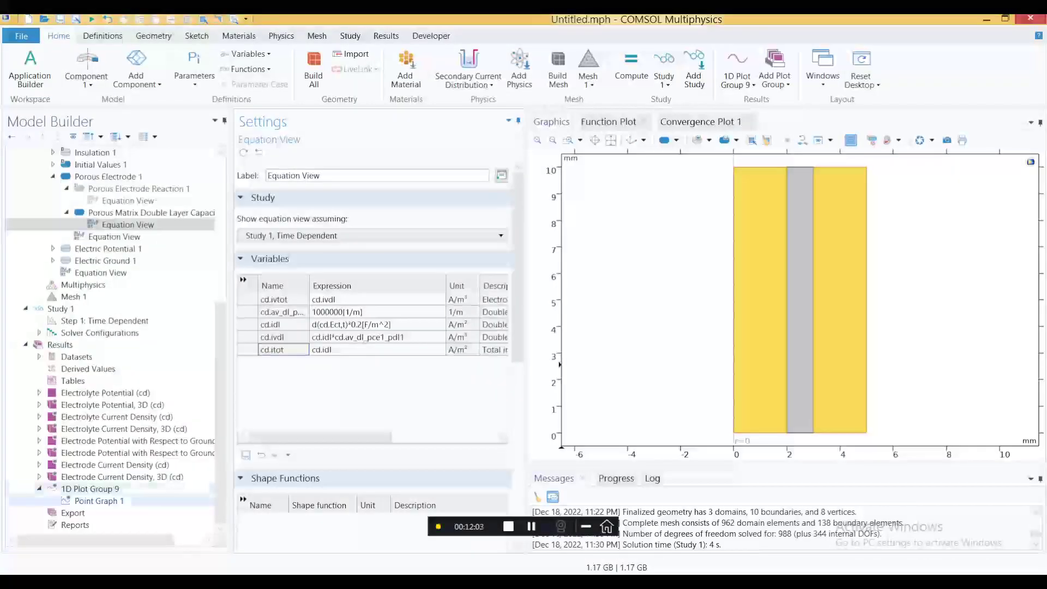
Set the Point Graph's x-axis expression to cd.itot and plot the curve.
left_click(99, 501)
left_click(248, 480)
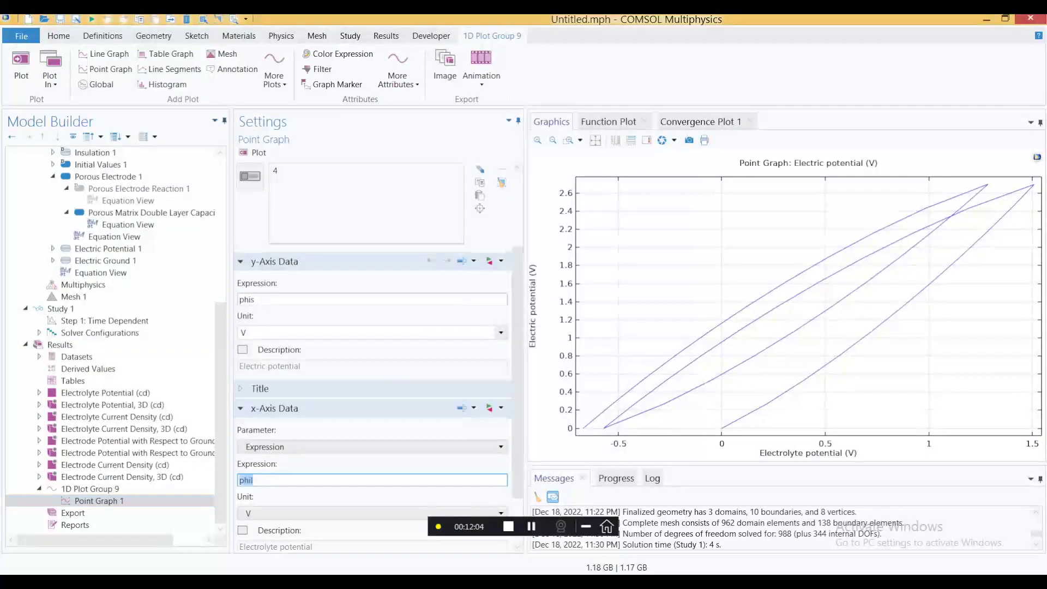
type("cd.itot")
left_click(253, 153)
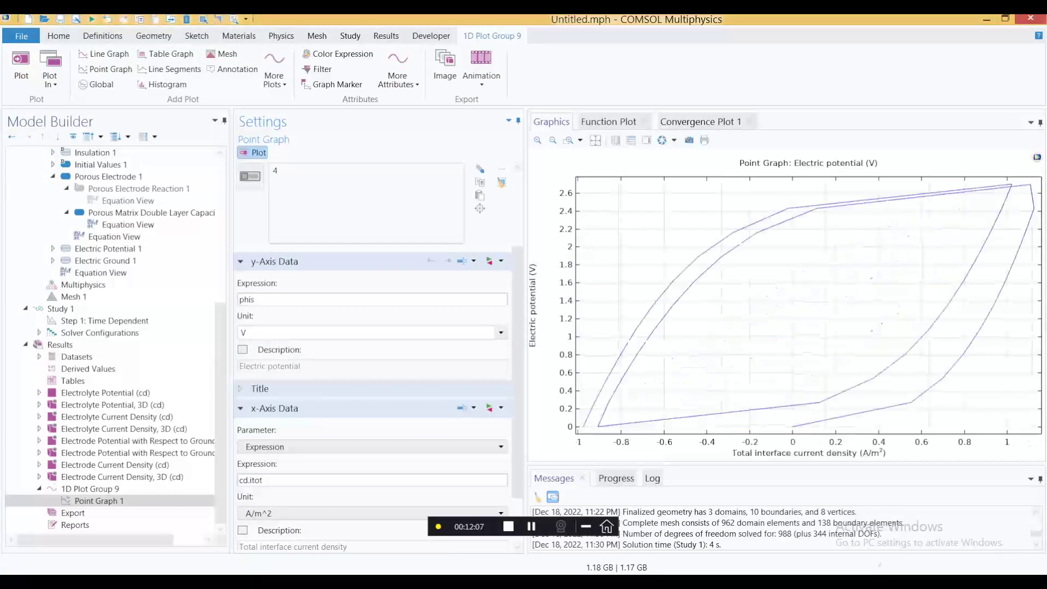